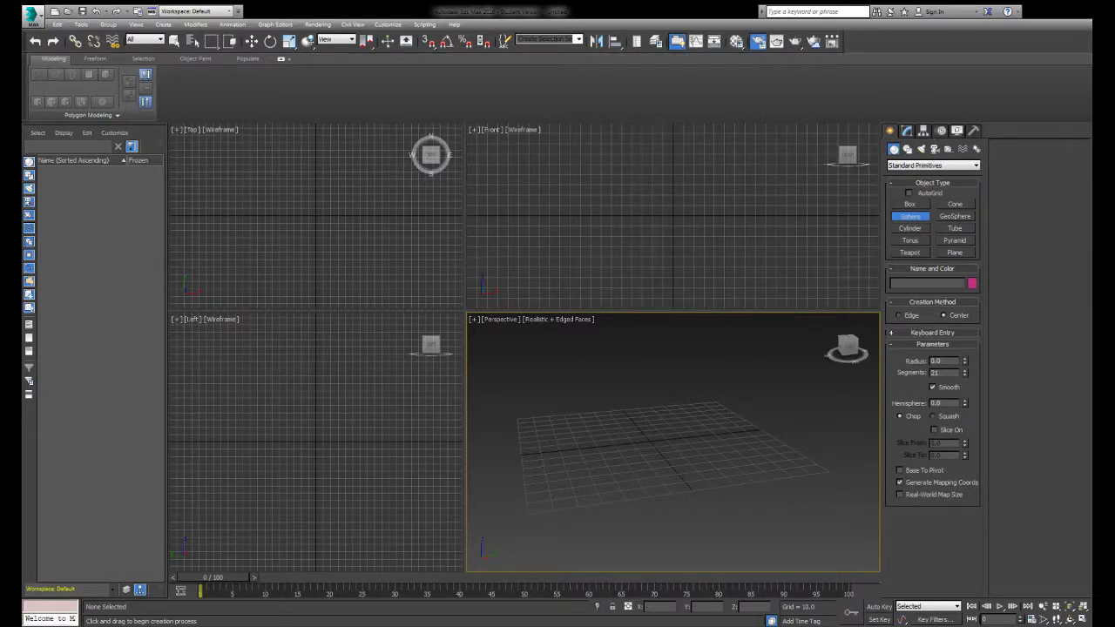
Create a sphere at the scene origin.
scroll(671, 436, up, 2)
scroll(671, 436, up, 2)
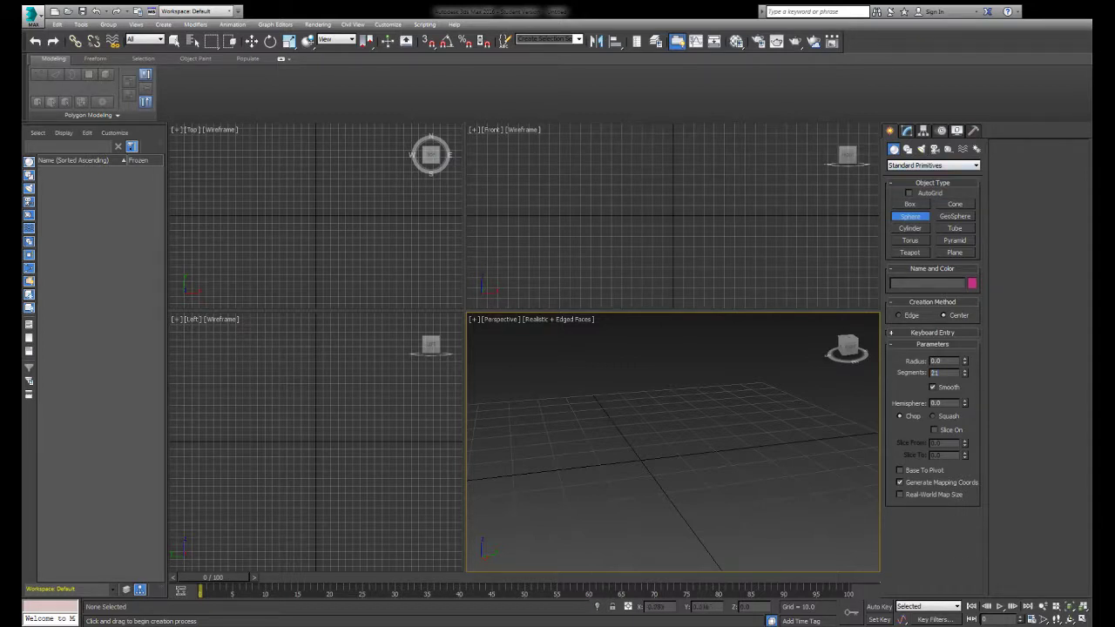
mouse_move(642, 459)
mouse_down()
mouse_move(741, 449)
mouse_move(730, 448)
mouse_up()
scroll(671, 440, down, 5)
middle_drag(671, 440, 662, 433)
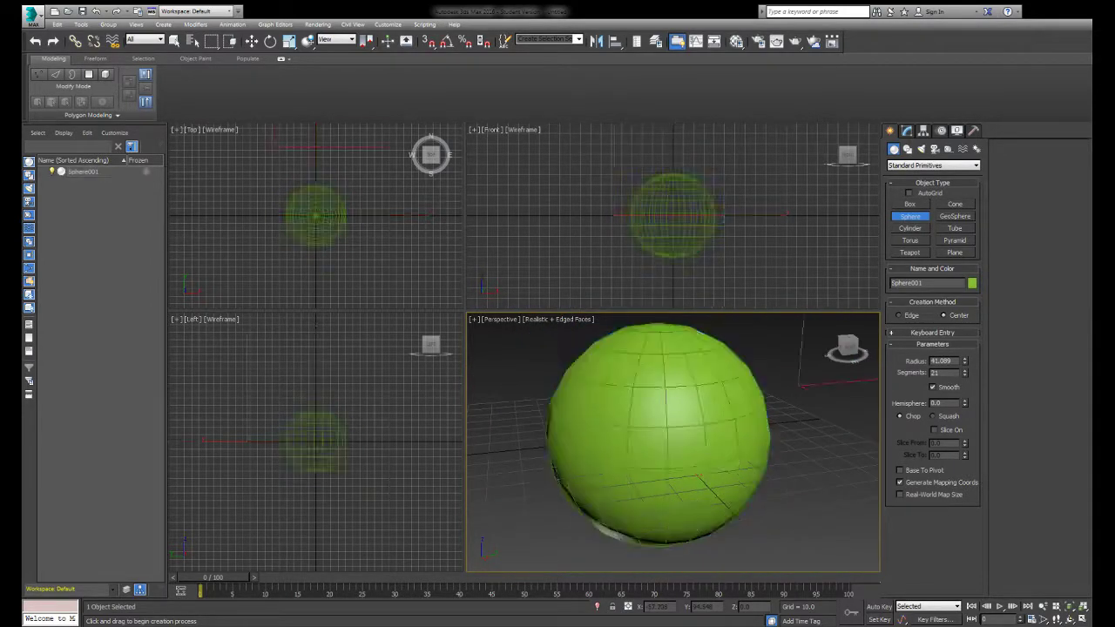
Convert the sphere to an Editable Poly and switch to Edge level.
key(w)
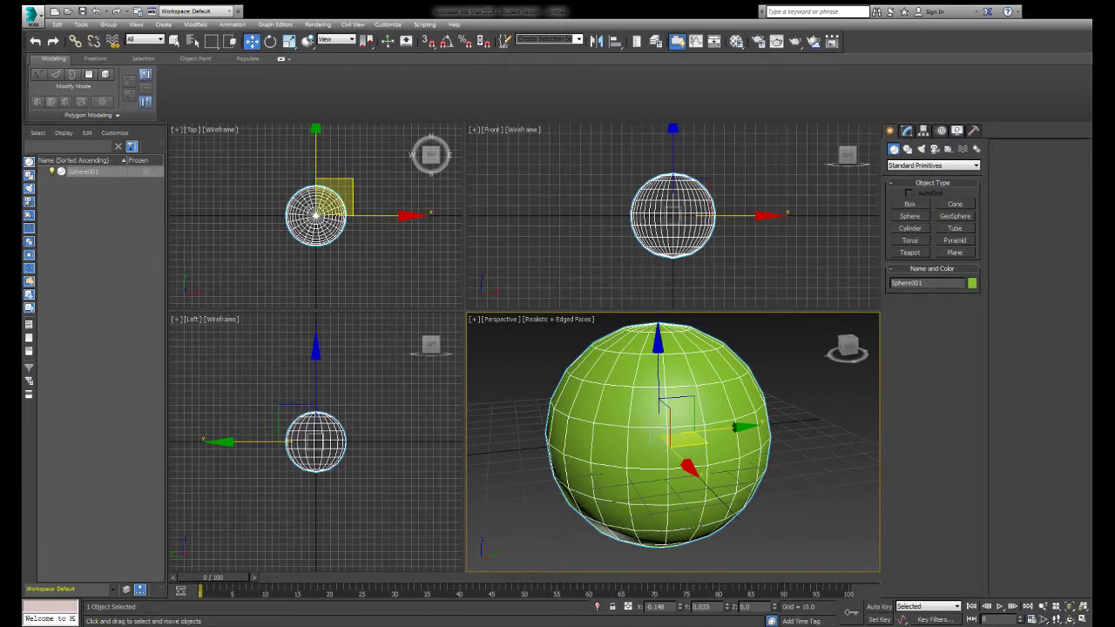
drag(845, 340, 849, 349)
key(2)
scroll(514, 425, up, 5)
scroll(514, 425, down, 2)
Pick several edges radiating from the sphere's top pole, panning to reach more.
click(604, 399)
ctrl+click(546, 390)
alt+middle_drag(697, 453, 662, 461)
ctrl+click(610, 383)
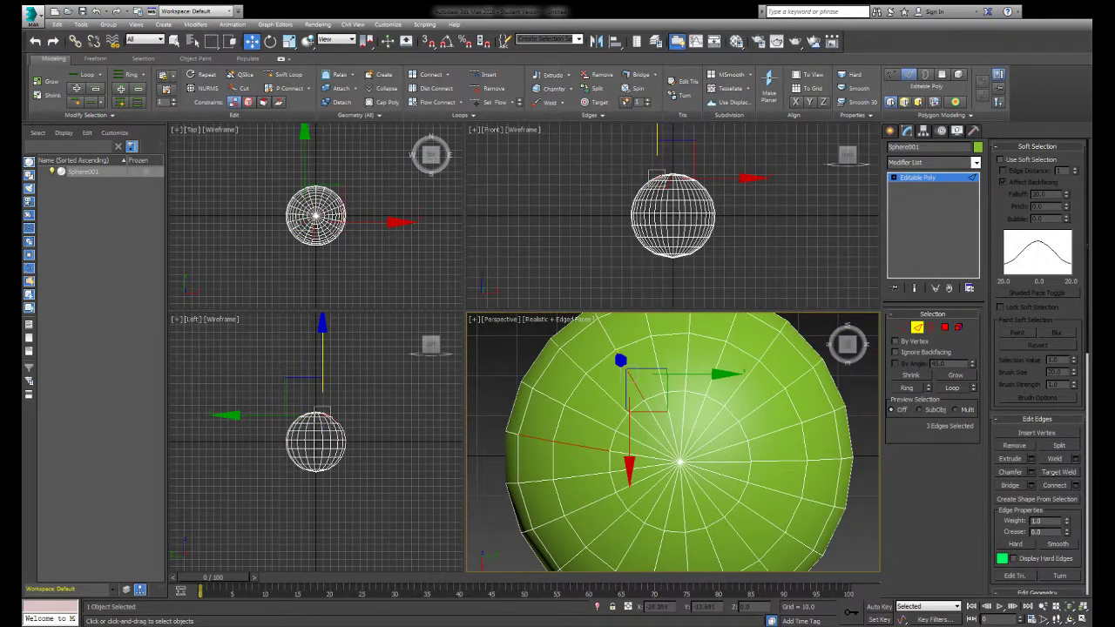
ctrl+click(601, 435)
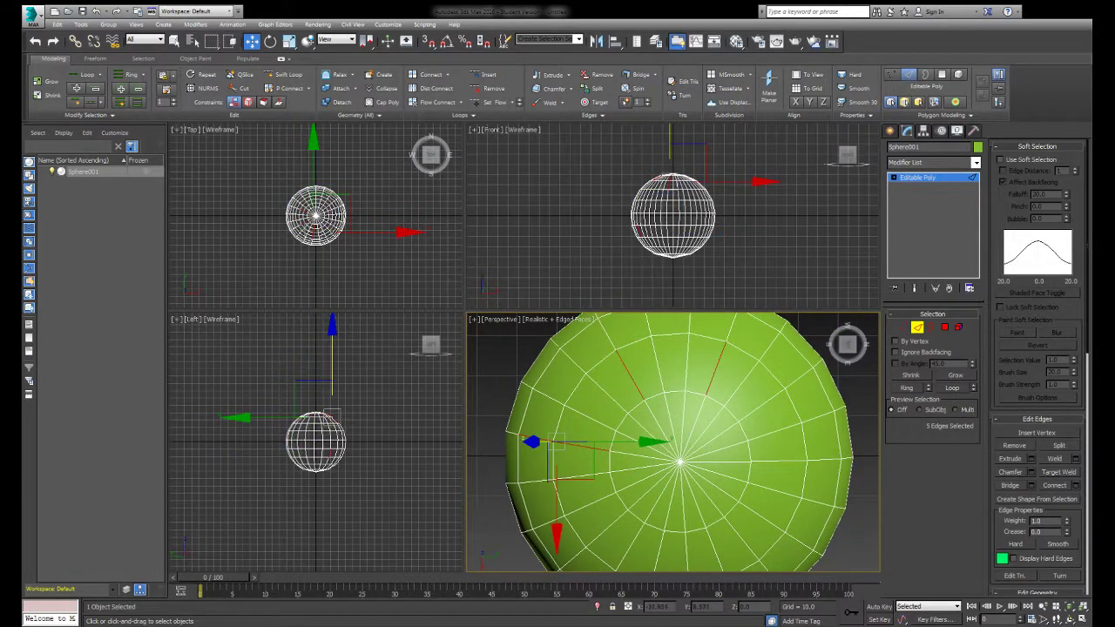
ctrl+click(649, 387)
ctrl+click(662, 409)
middle_drag(680, 462, 597, 420)
ctrl+click(636, 411)
middle_drag(596, 422, 674, 409)
Restart the selection, picking radial edges left of and above the pole and fixing one wrong pick.
key(ctrl+d)
click(645, 406)
ctrl+click(566, 399)
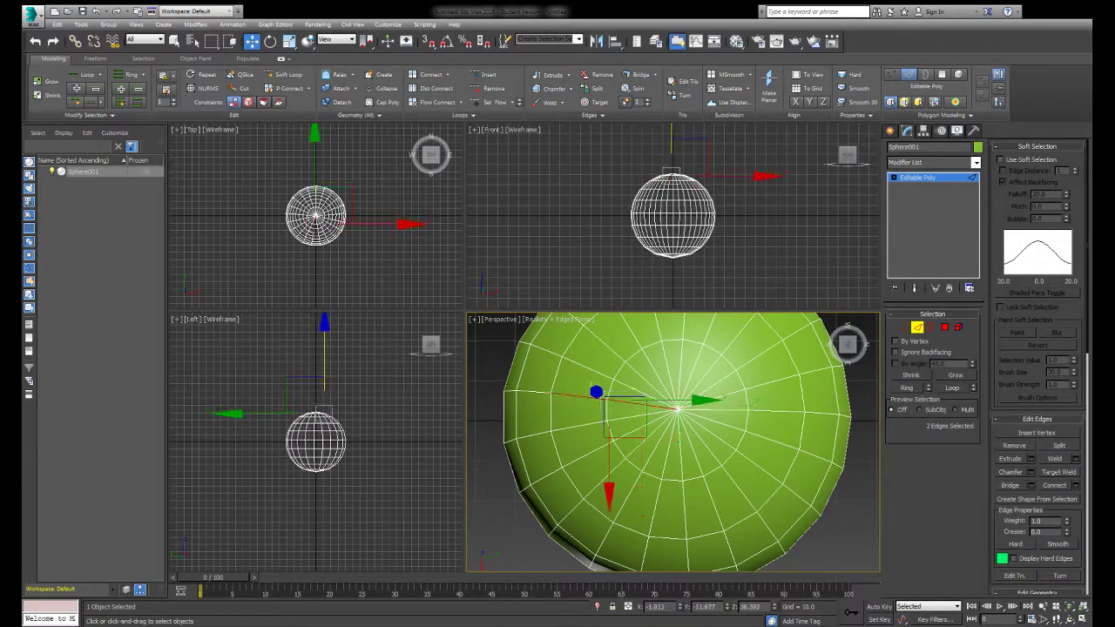
ctrl+click(654, 370)
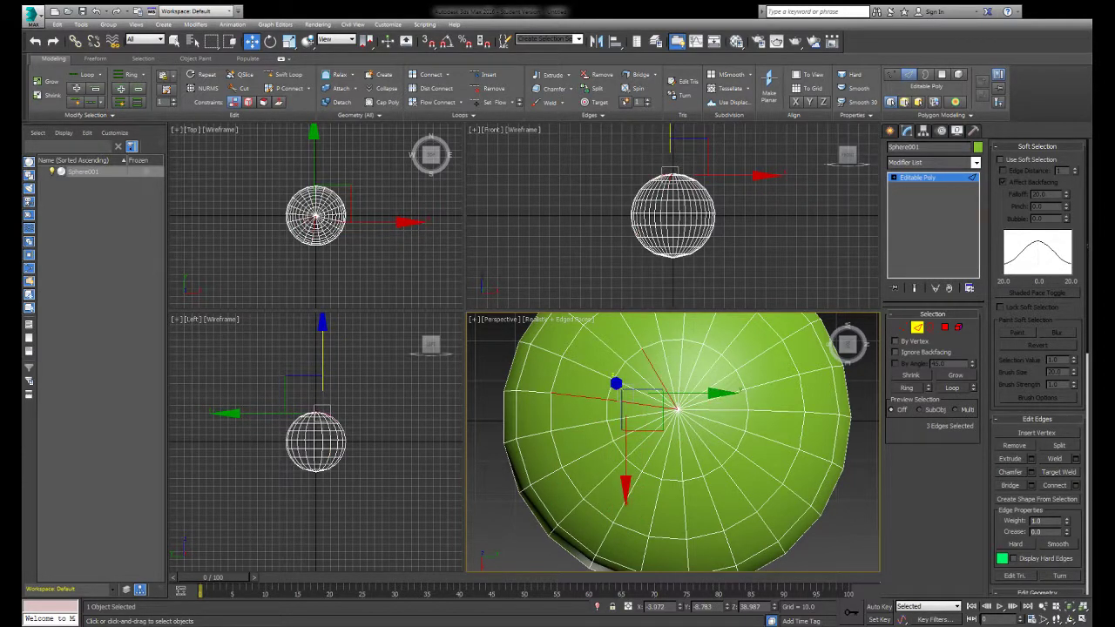
middle_drag(662, 418, 569, 460)
ctrl+click(581, 416)
ctrl+click(590, 350)
middle_drag(591, 350, 581, 382)
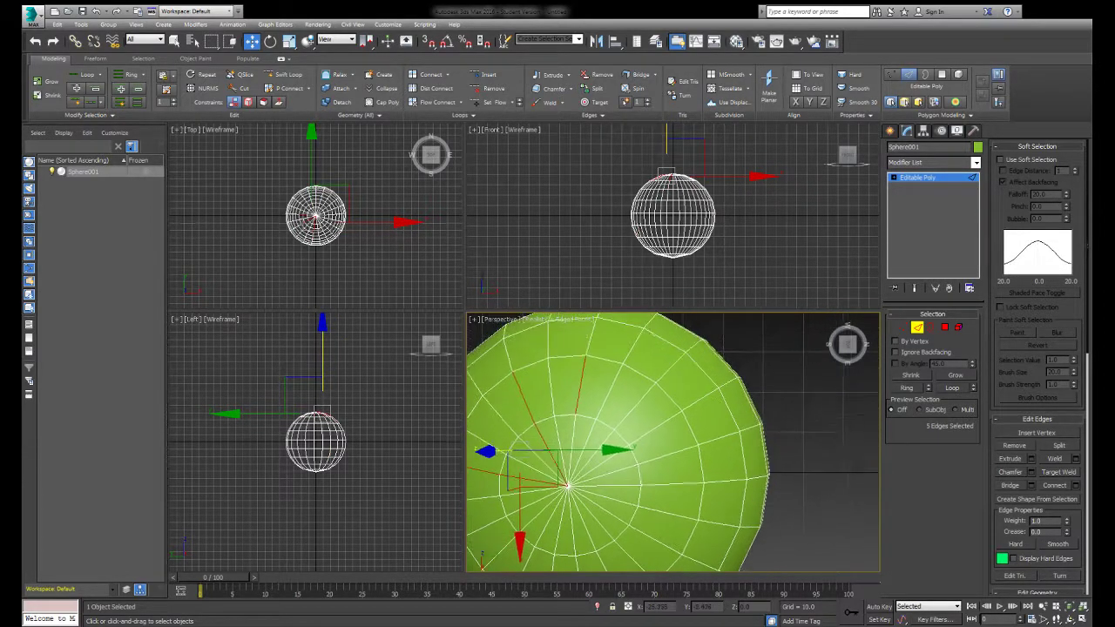
alt+click(581, 385)
ctrl+click(610, 392)
ctrl+click(631, 344)
Add the remaining radial edges around the pole until fourteen are selected.
ctrl+click(653, 458)
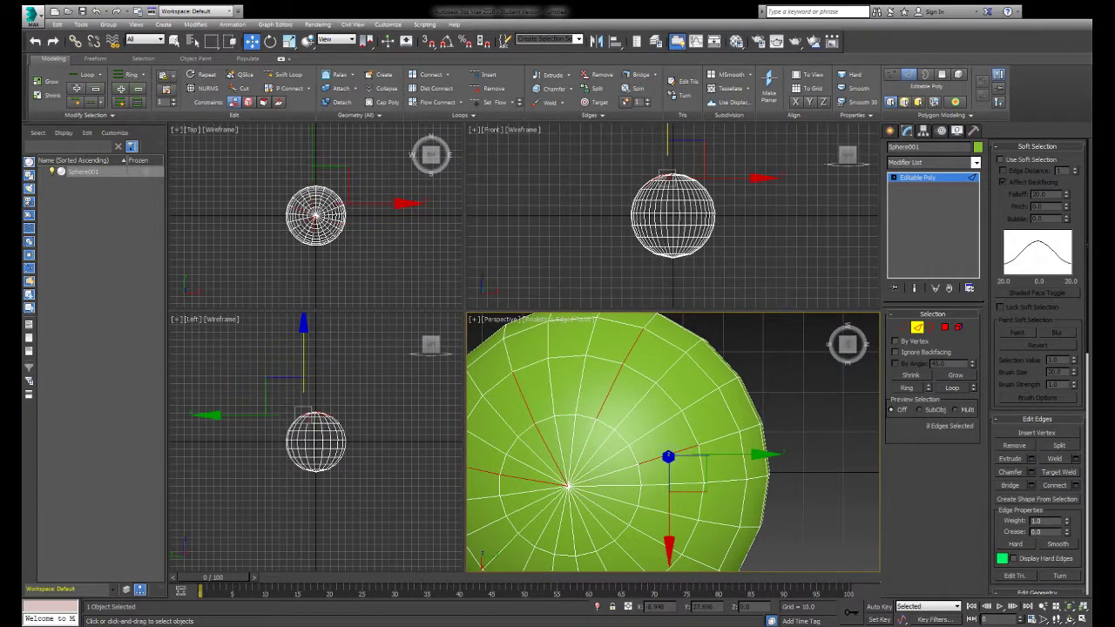
ctrl+click(716, 446)
middle_drag(716, 446, 712, 377)
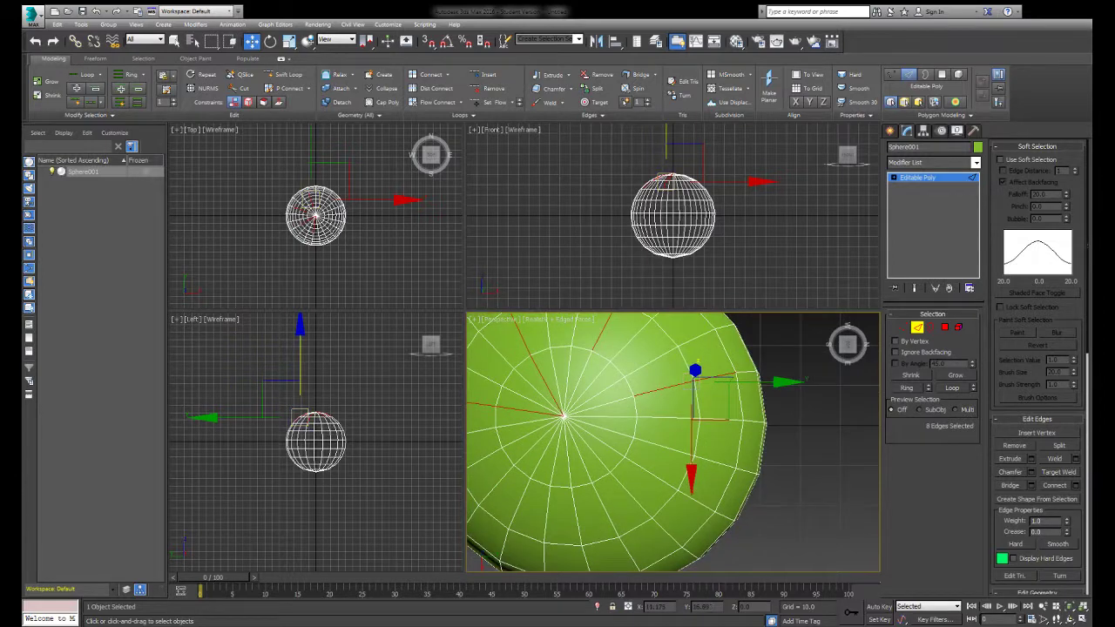
ctrl+click(650, 474)
ctrl+click(697, 501)
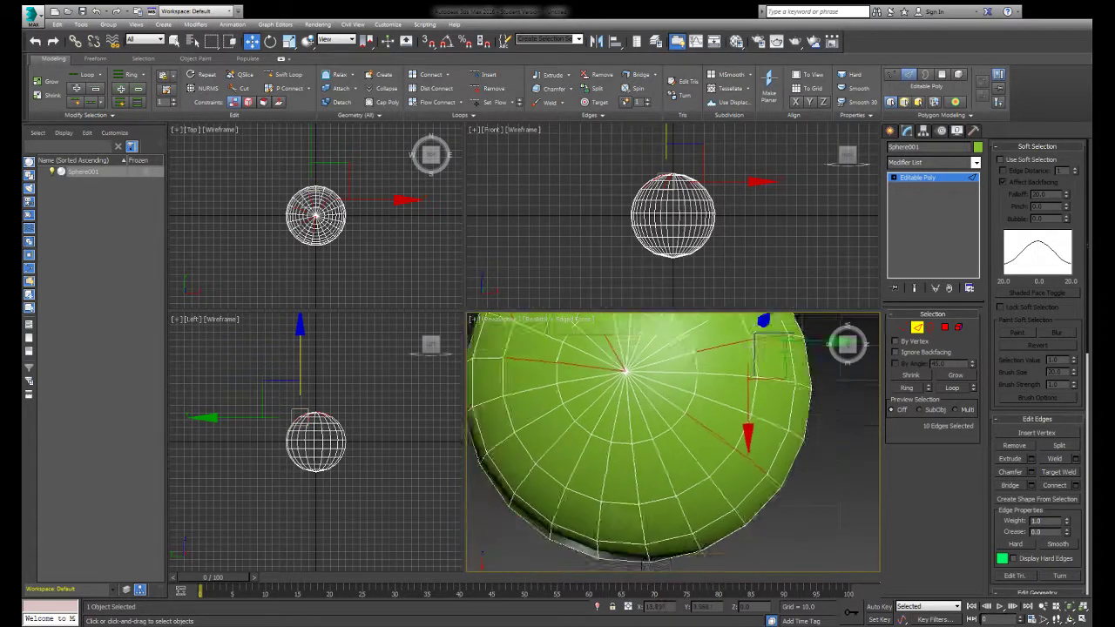
alt+middle_drag(697, 501, 697, 418)
ctrl+click(694, 445)
ctrl+click(697, 497)
ctrl+click(614, 412)
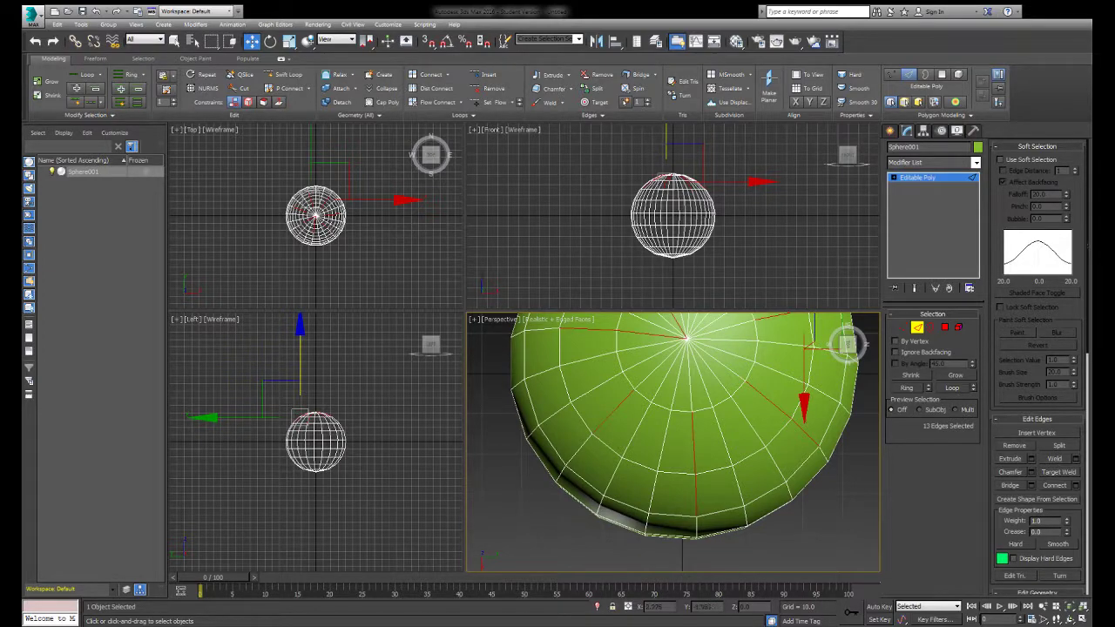
ctrl+click(660, 364)
alt+middle_drag(671, 435, 627, 419)
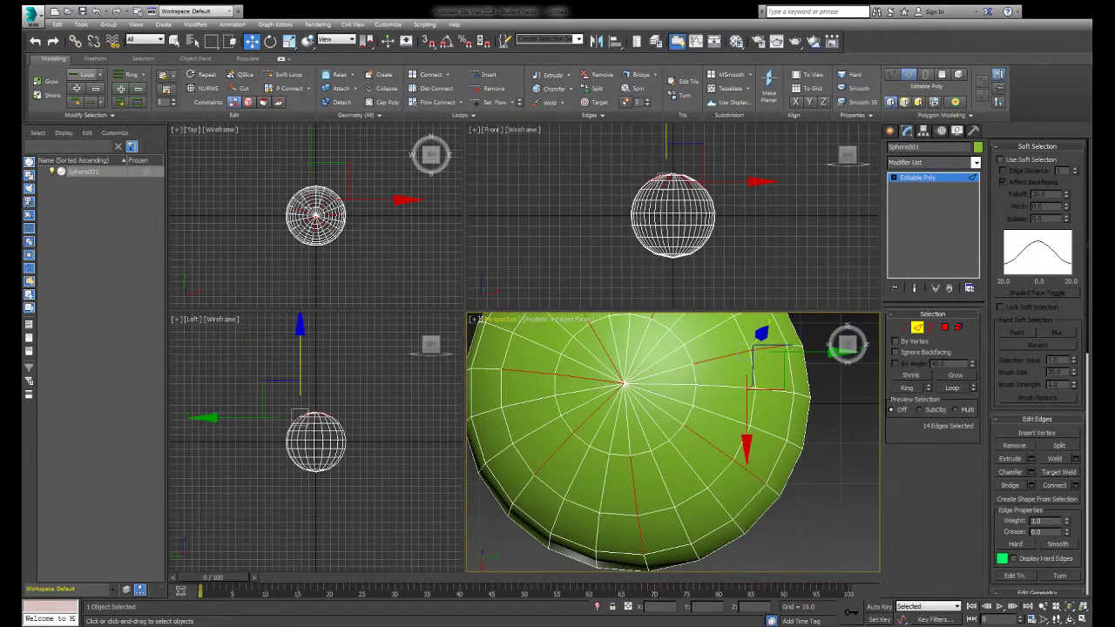
Expand the picked edges into full loops and scale them to 90% in X/Y.
click(87, 74)
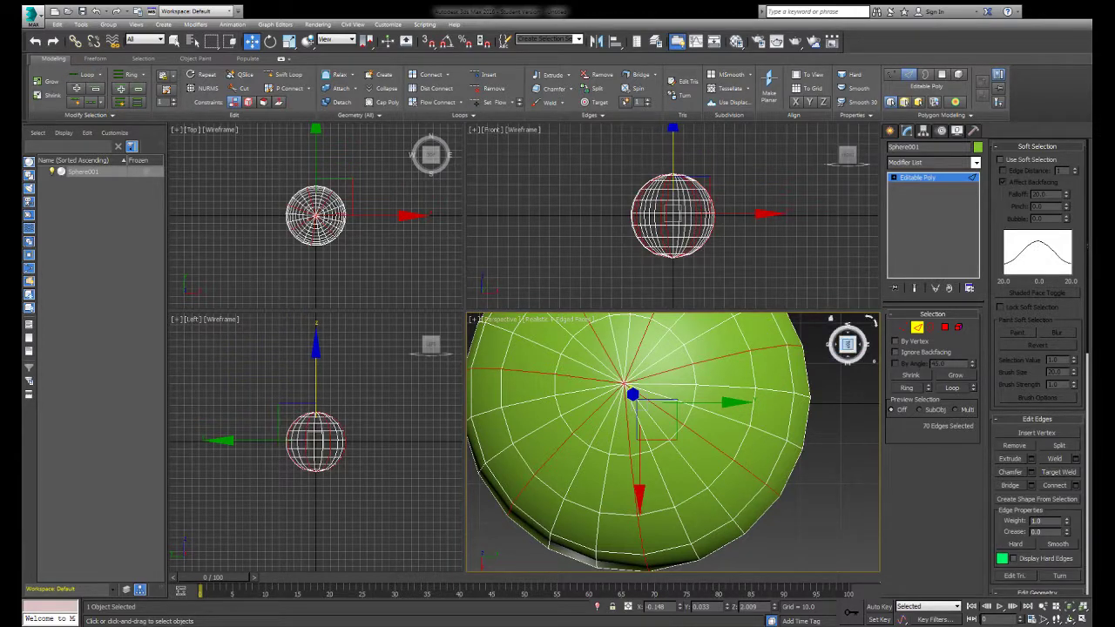
drag(847, 347, 845, 348)
key(z)
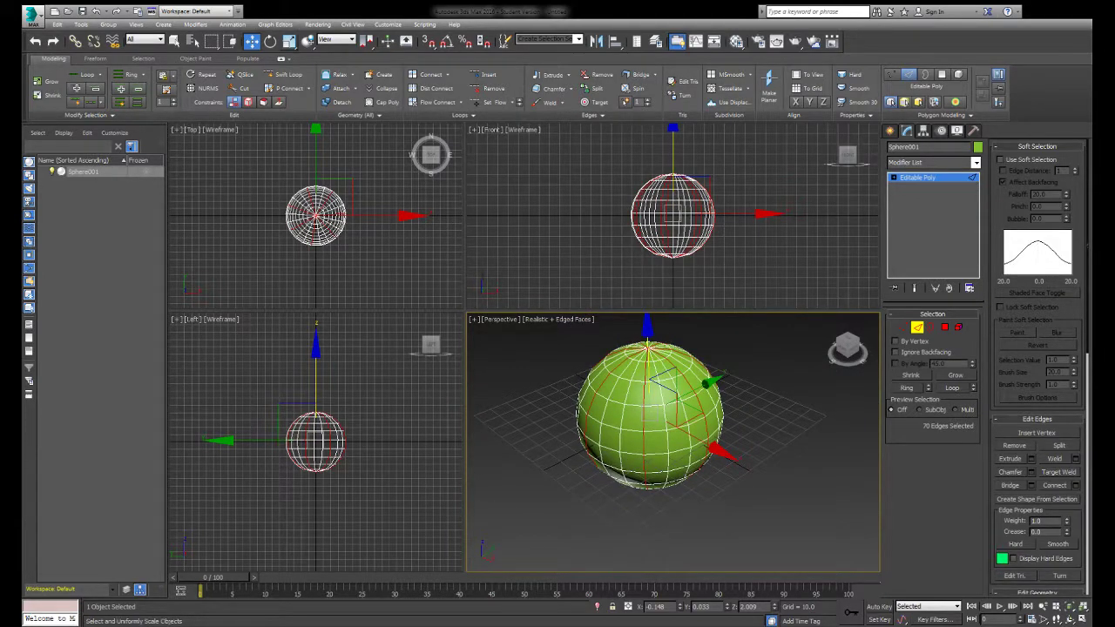
click(288, 41)
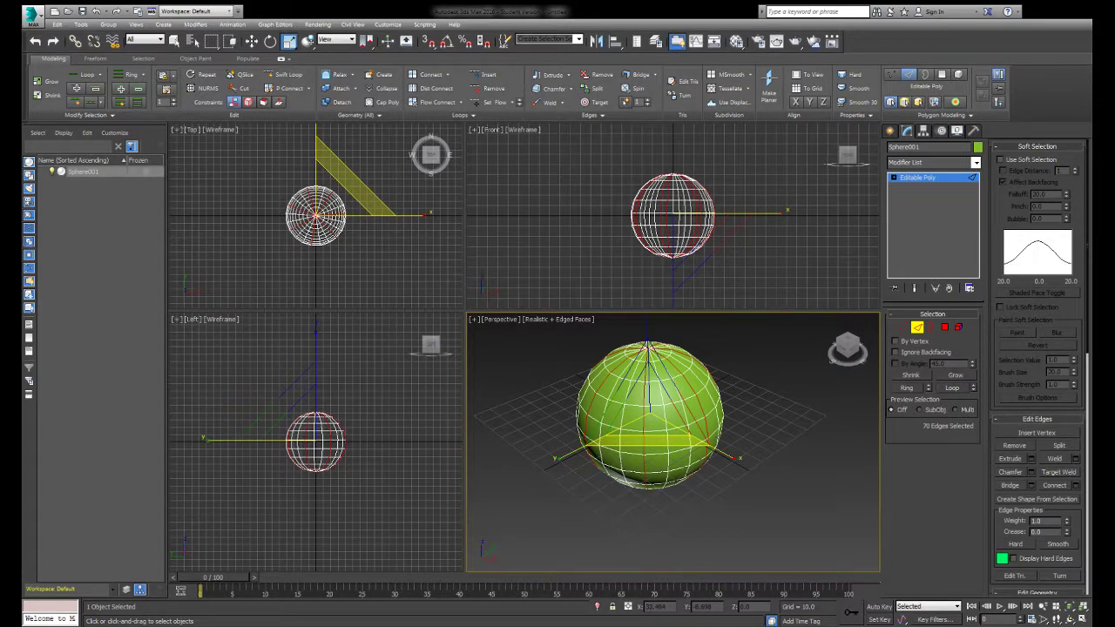
drag(353, 174, 349, 188)
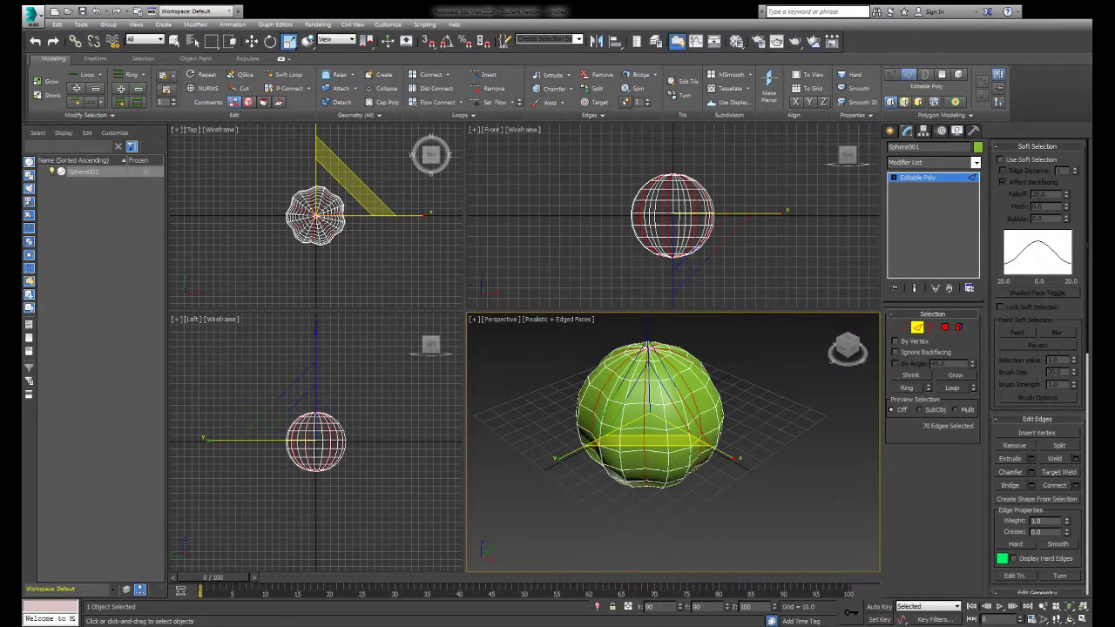
Deselect the edges, hide edged faces, and view the lobed sphere from above.
click(830, 319)
key(ctrl+z)
click(830, 319)
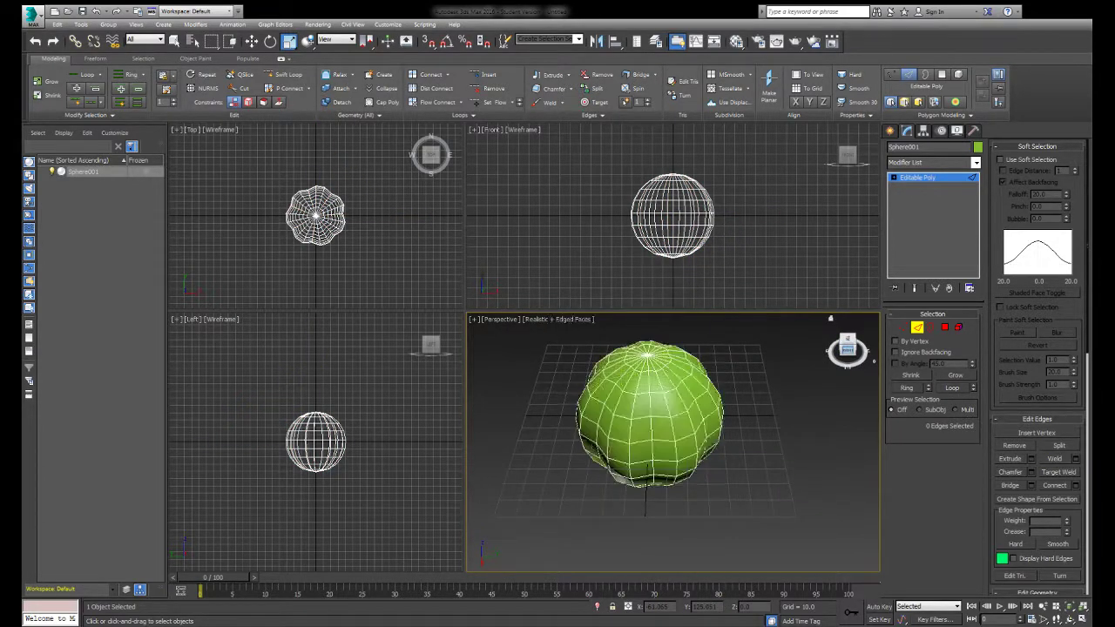
key(F4)
key(F4)
click(845, 350)
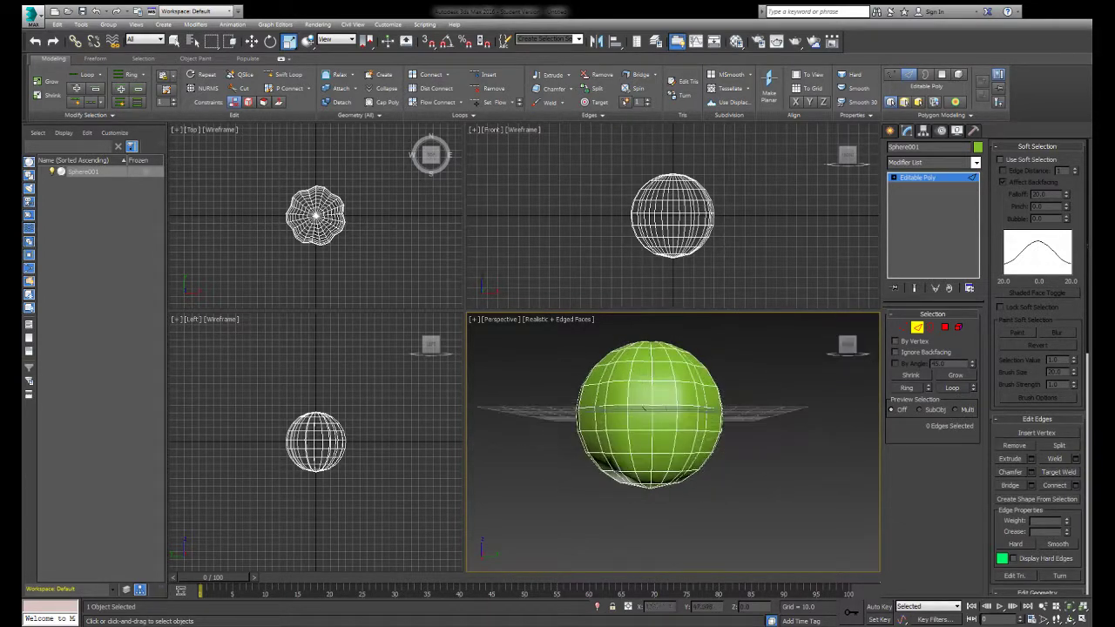
alt+middle_drag(643, 410, 649, 412)
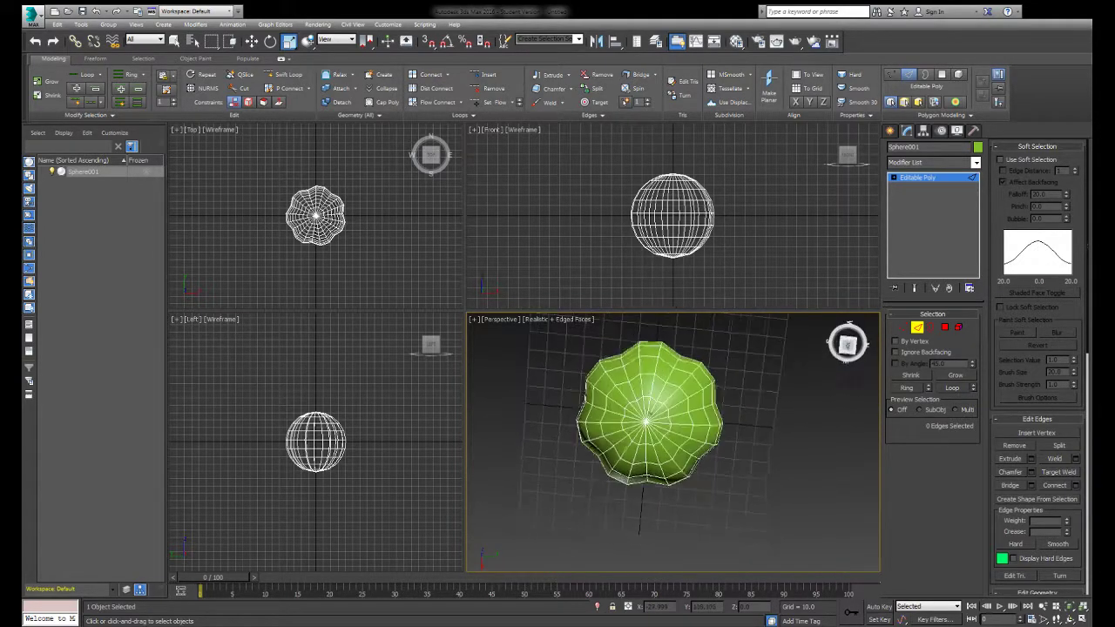
alt+middle_drag(830, 319, 831, 319)
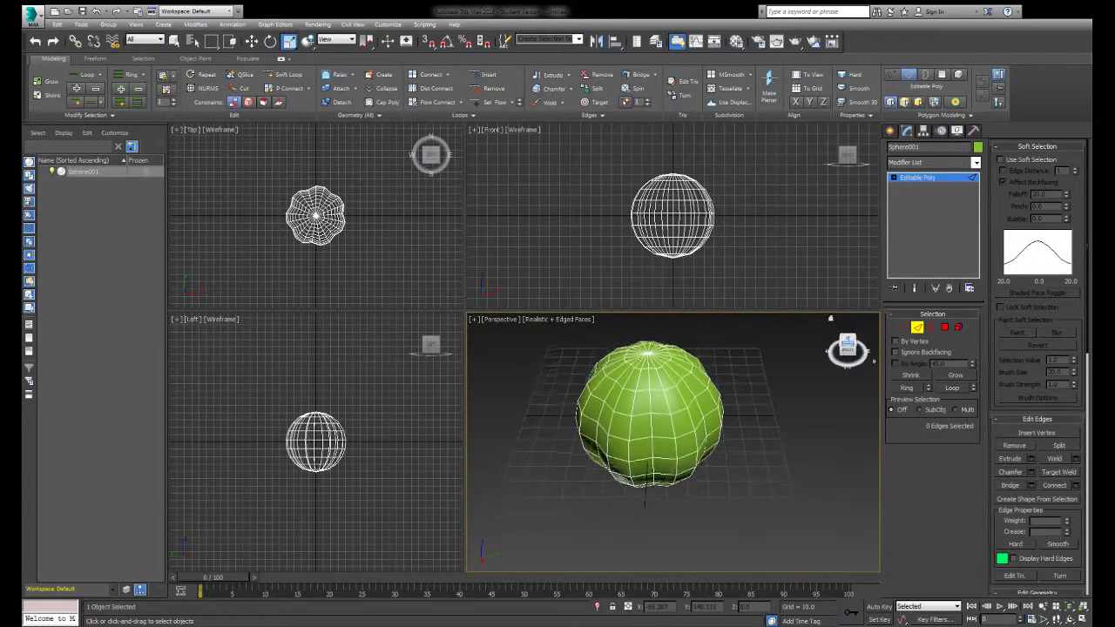
Select the underside polygons and enable Soft Selection with a 29.6 falloff.
click(831, 319)
click(944, 326)
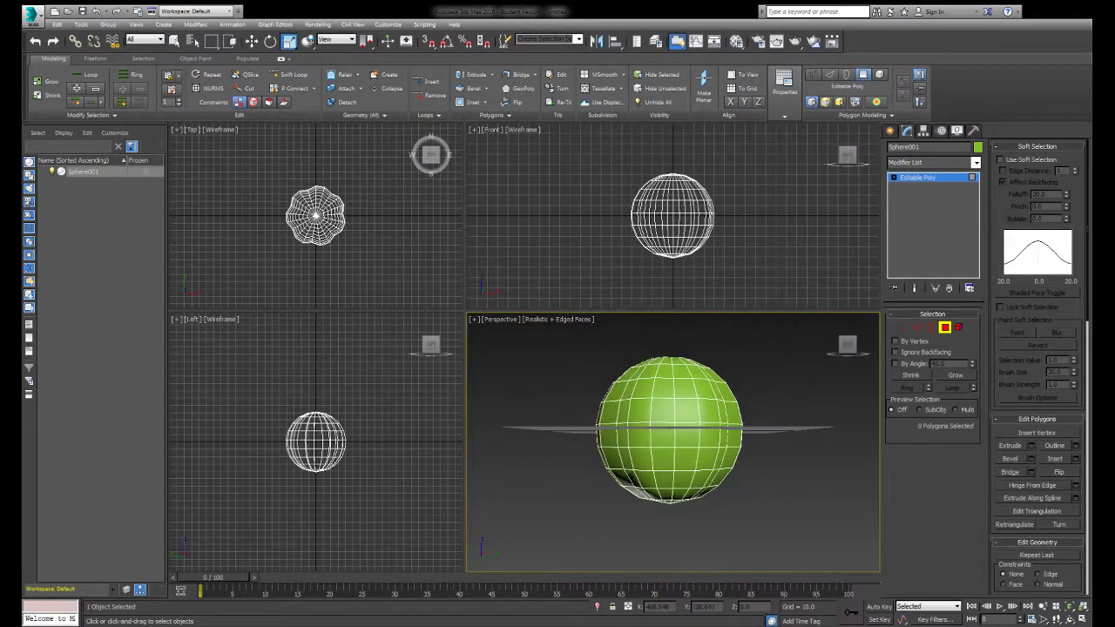
drag(749, 522, 748, 503)
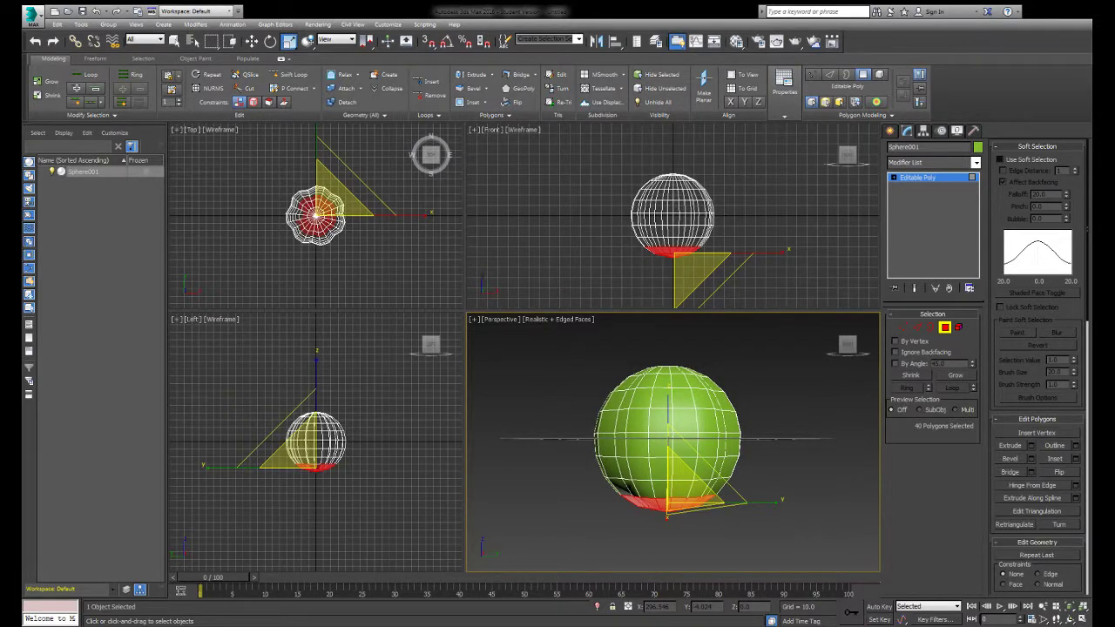
click(1001, 160)
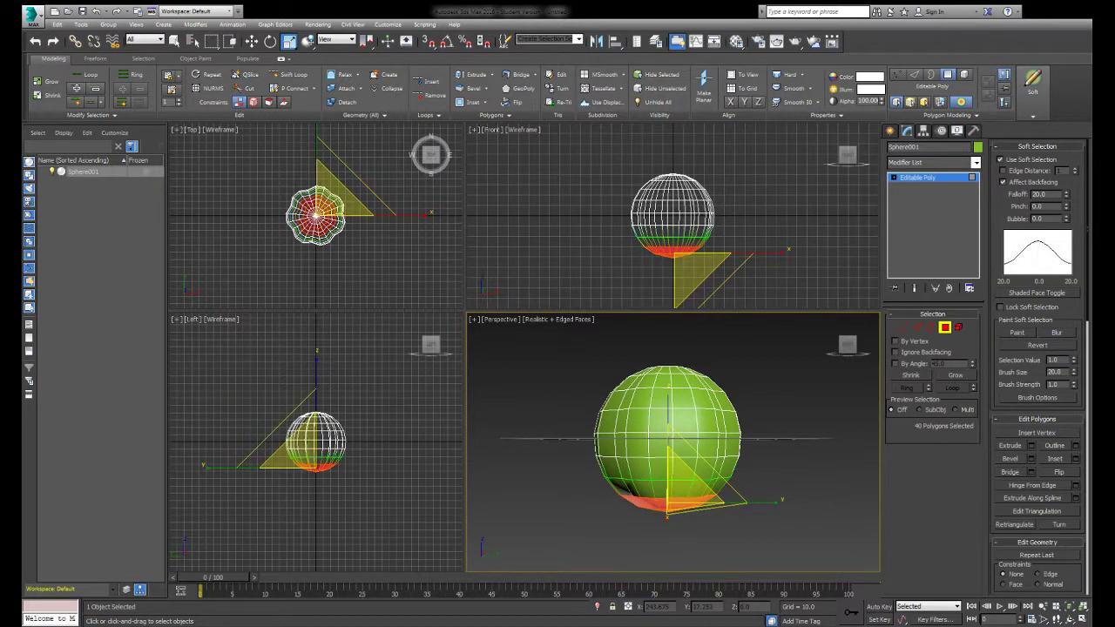
drag(1066, 194, 1066, 174)
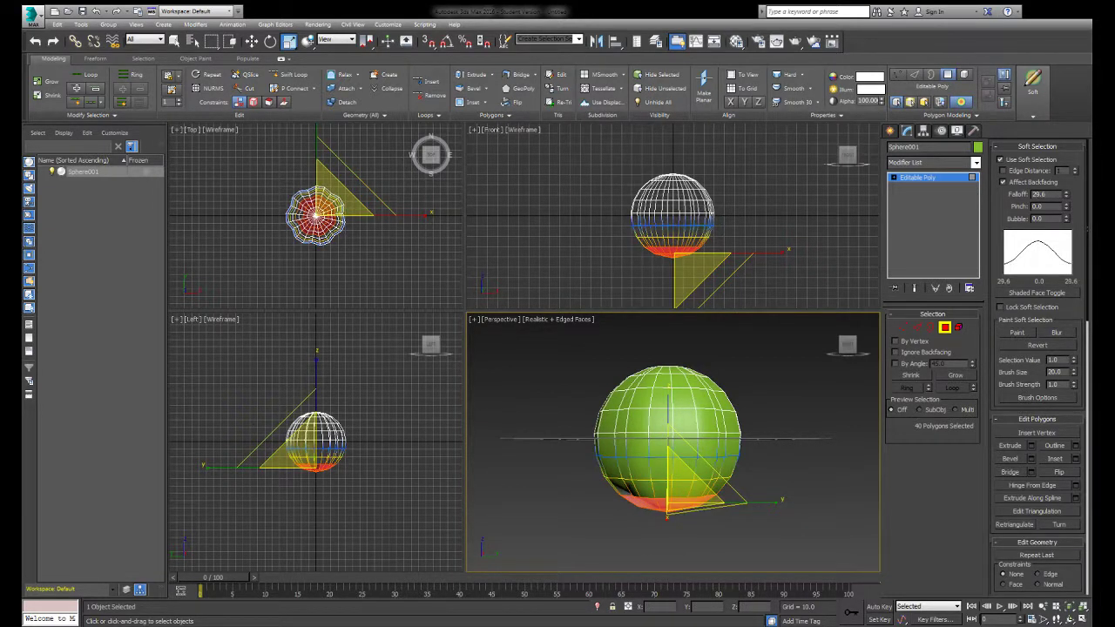
drag(697, 492, 697, 496)
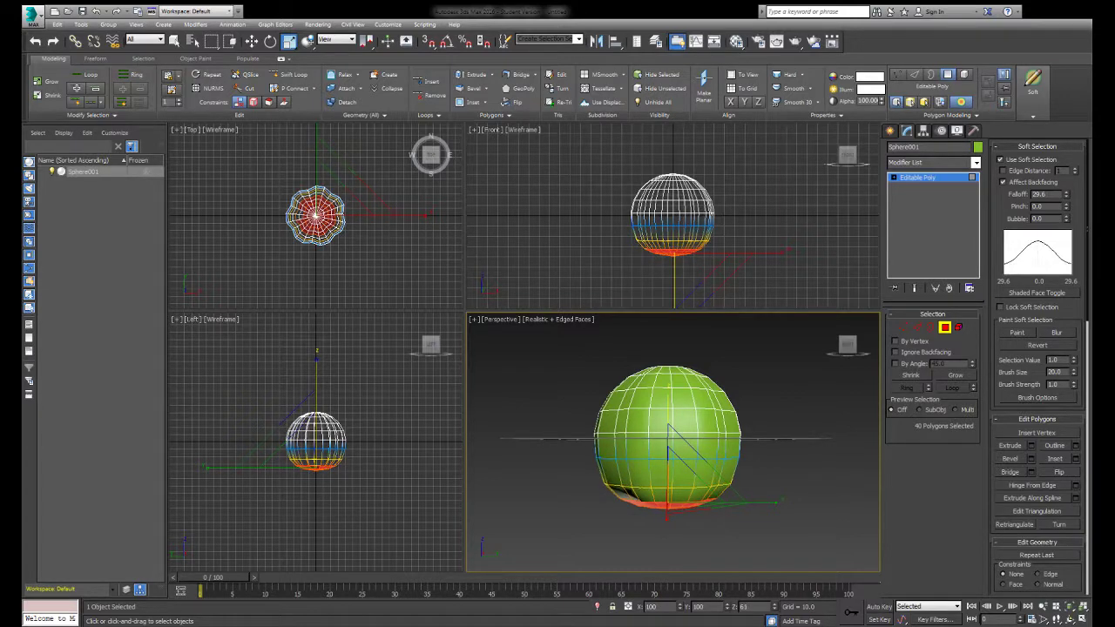
Maximize the Perspective view and retry selecting the bottom polygons with soft falloff.
alt+middle_drag(671, 436, 671, 396)
key(alt+w)
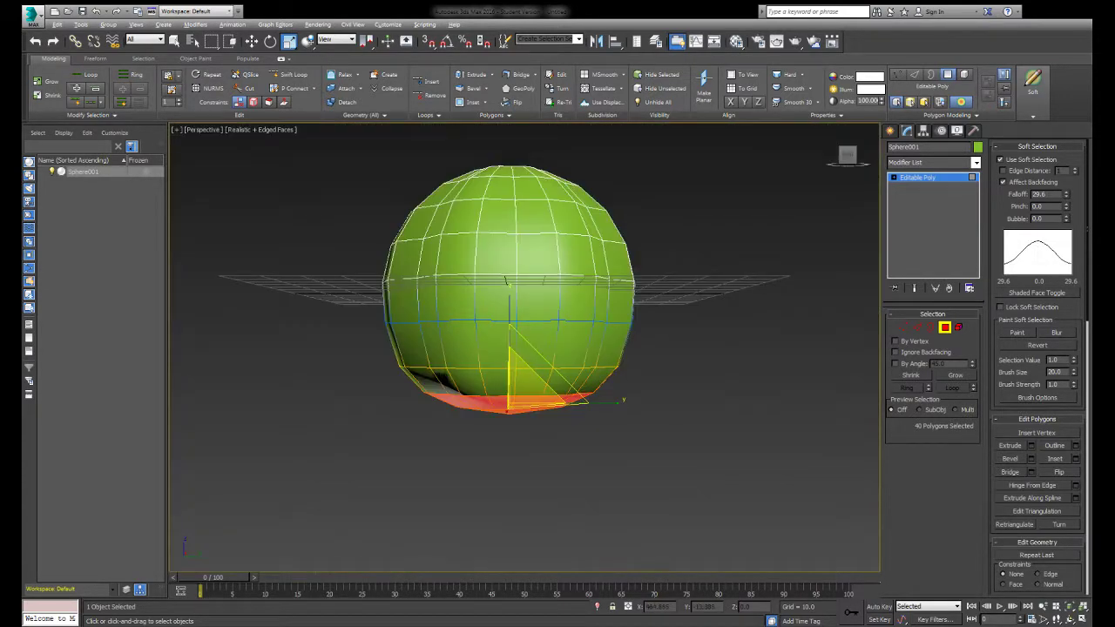
alt+middle_drag(575, 423, 575, 436)
key(ctrl+d)
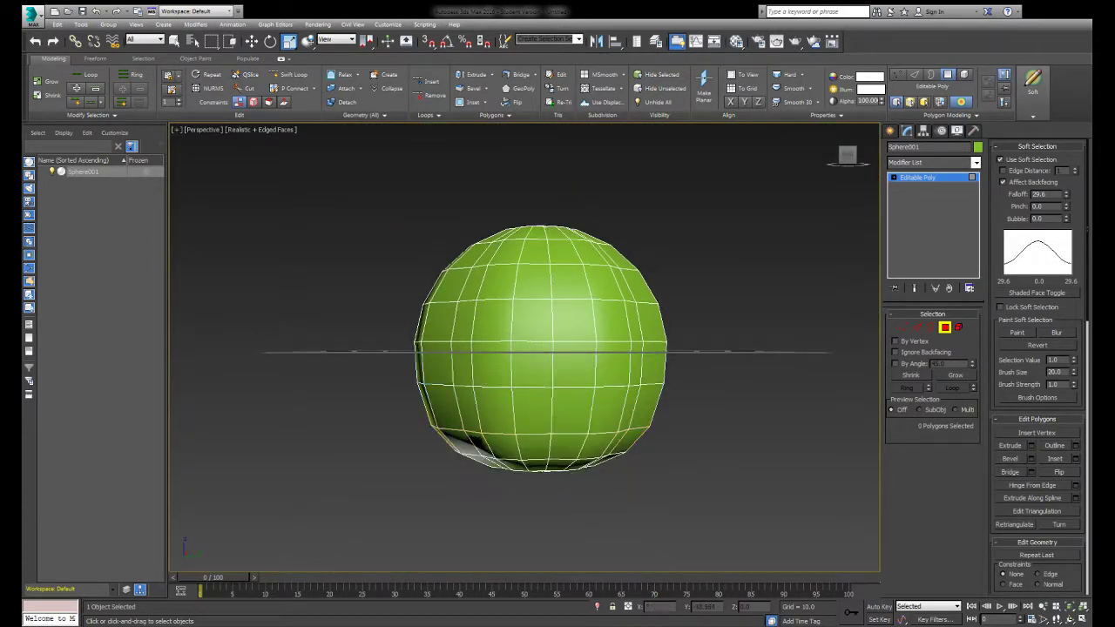
middle_drag(540, 348, 547, 349)
alt+middle_drag(643, 388, 642, 379)
click(552, 465)
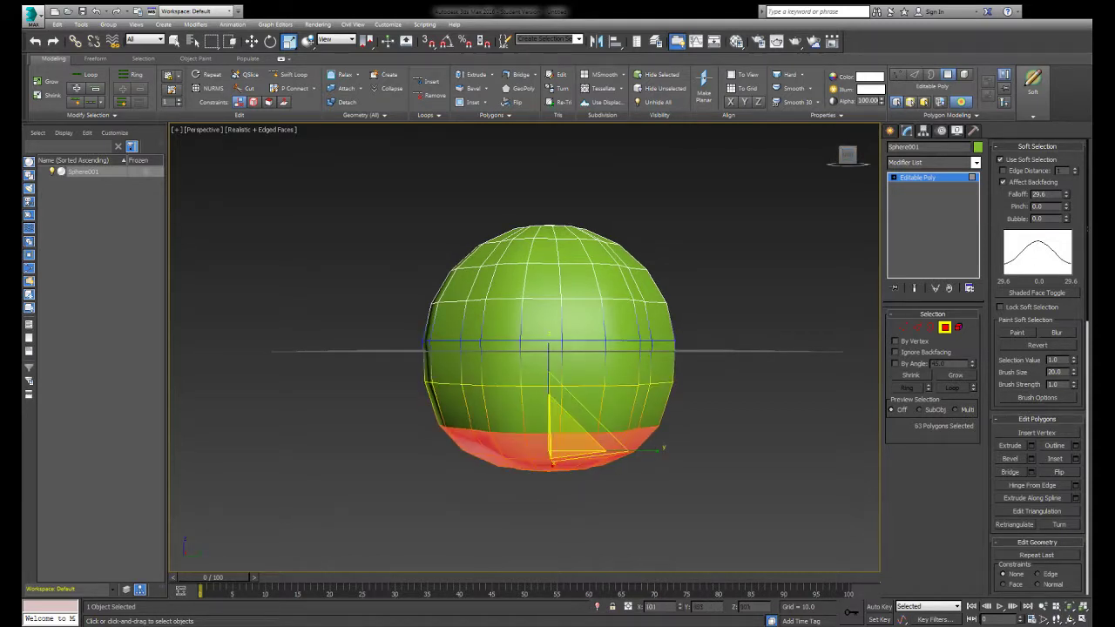
alt+middle_drag(552, 464, 558, 462)
click(610, 522)
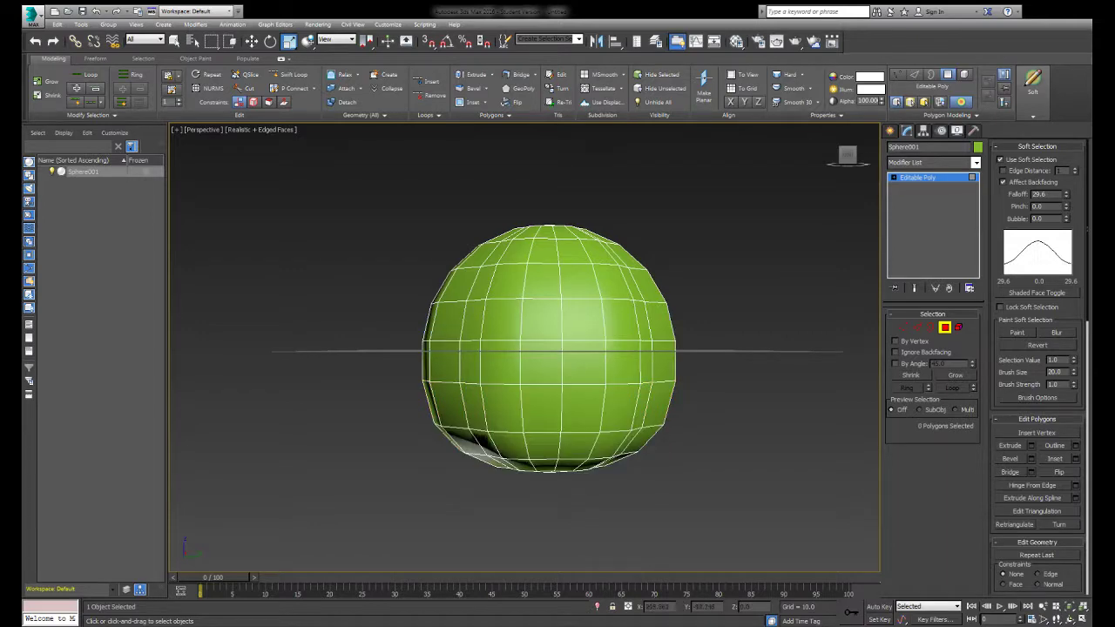
drag(847, 155, 848, 155)
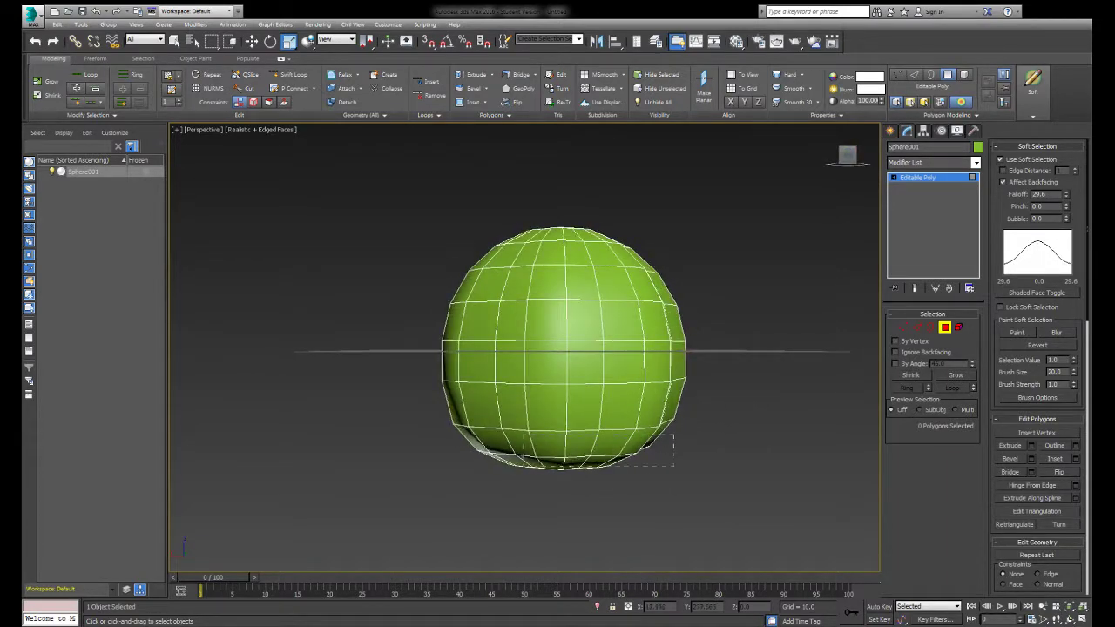
Move the bottom polygons up slightly on Z to flatten the base.
drag(673, 471, 673, 471)
key(F3)
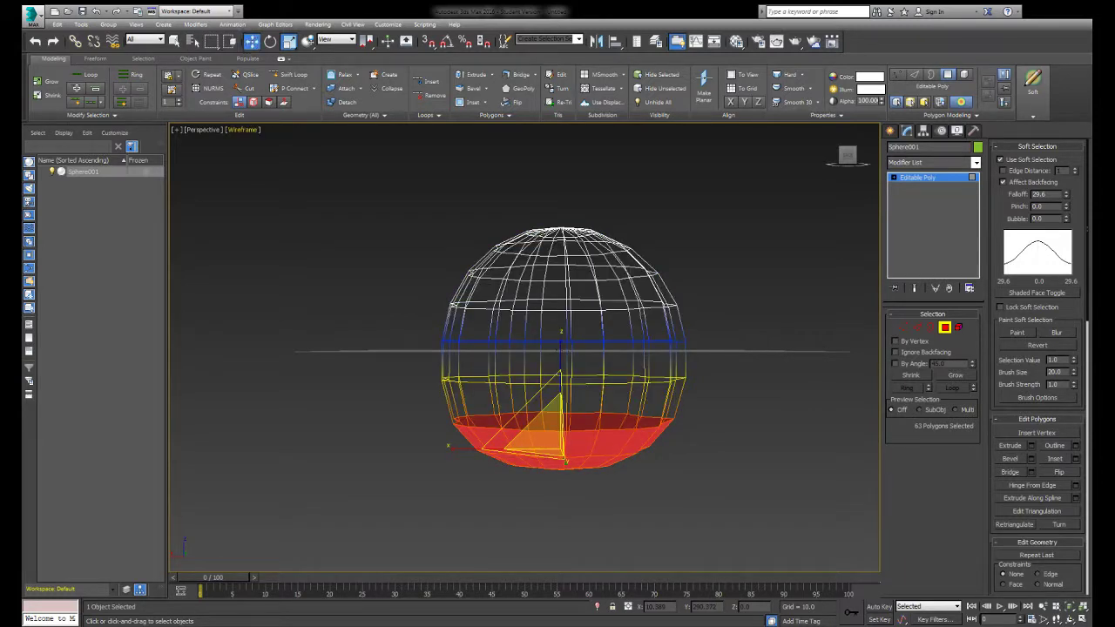
key(w)
key(F3)
drag(563, 409, 563, 403)
key(ctrl+d)
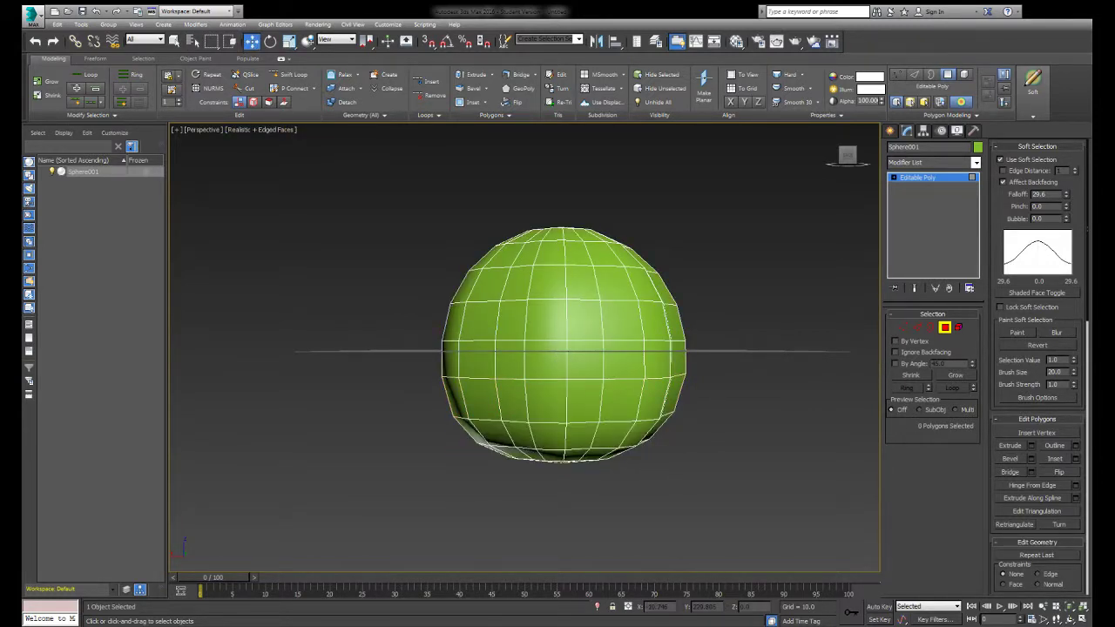
Select the top polygons and scale them down on Z with soft falloff.
drag(633, 192, 496, 241)
key(F3)
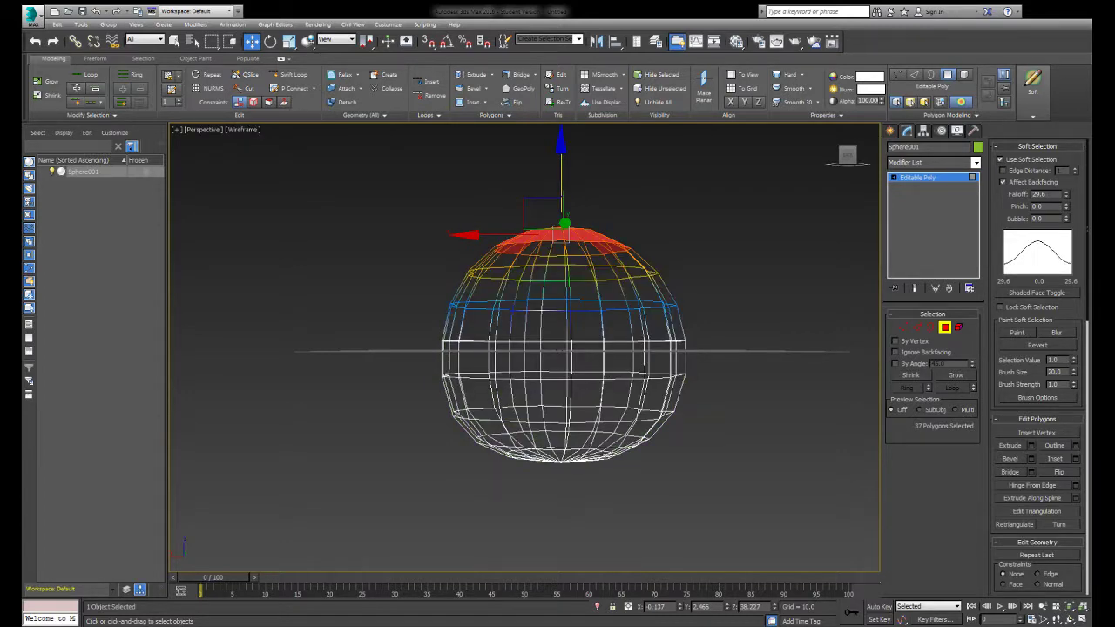
alt+middle_drag(566, 348, 569, 364)
drag(598, 277, 597, 277)
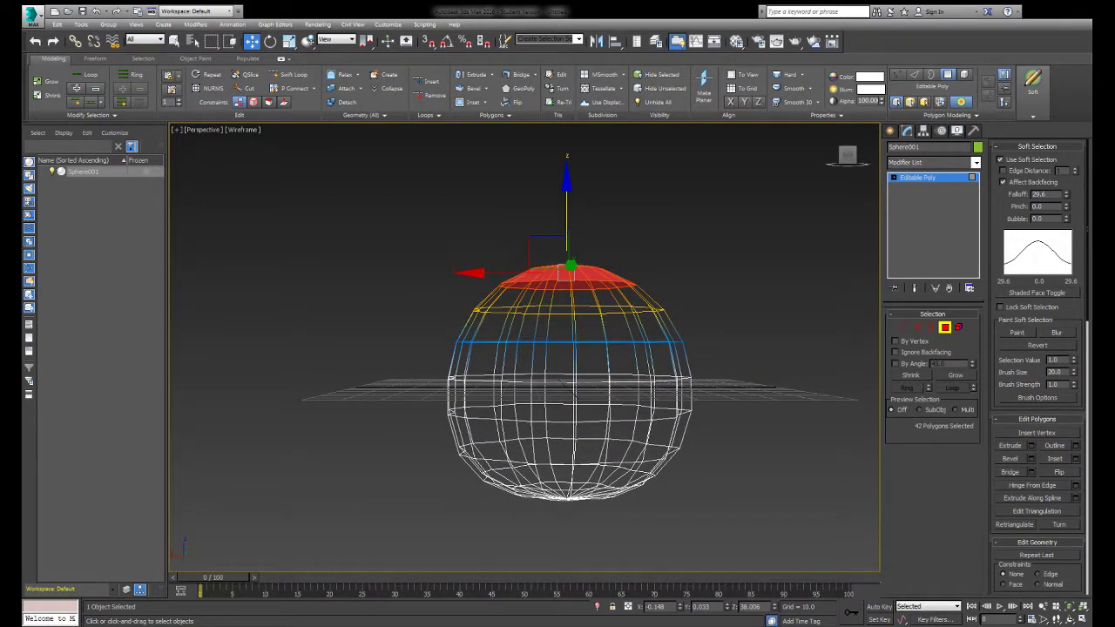
key(r)
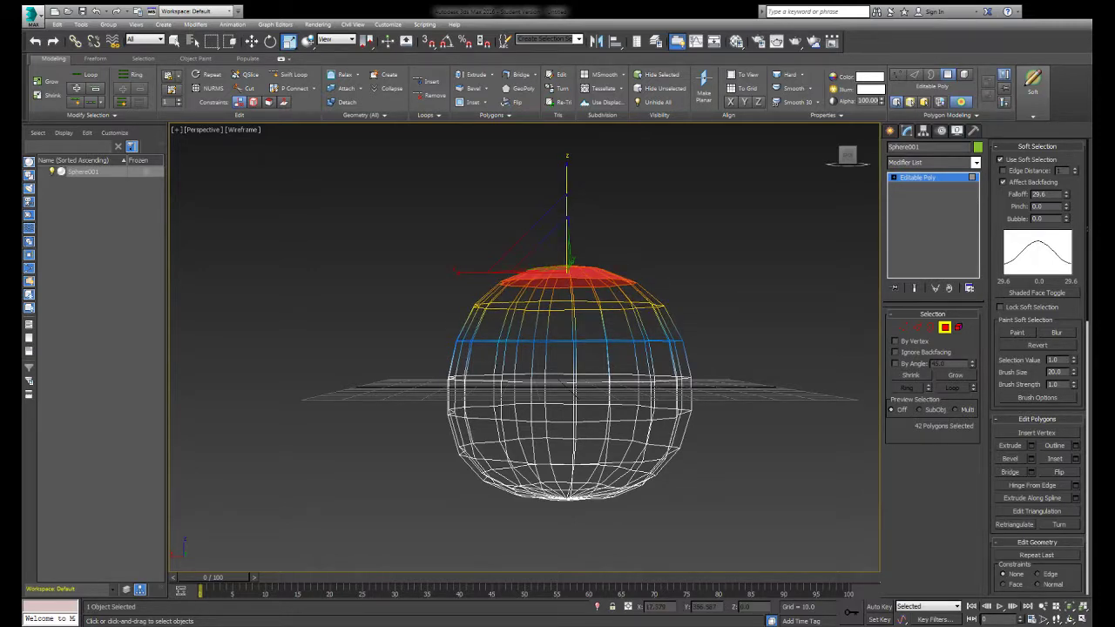
key(F3)
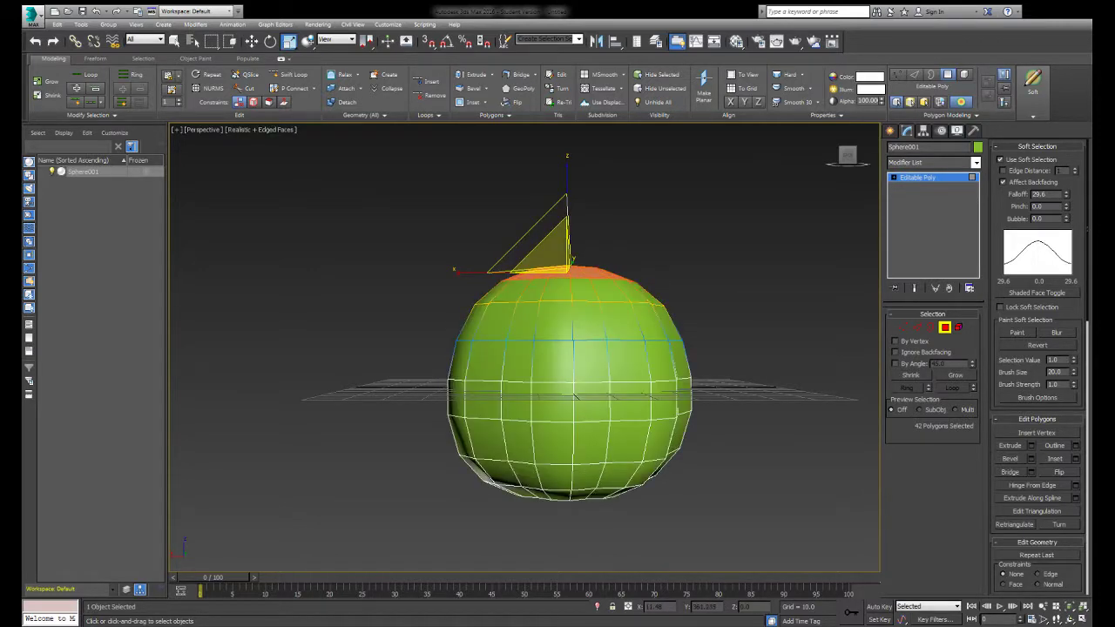
Deselect the top polygons and leave Polygon level for the whole object.
key(w)
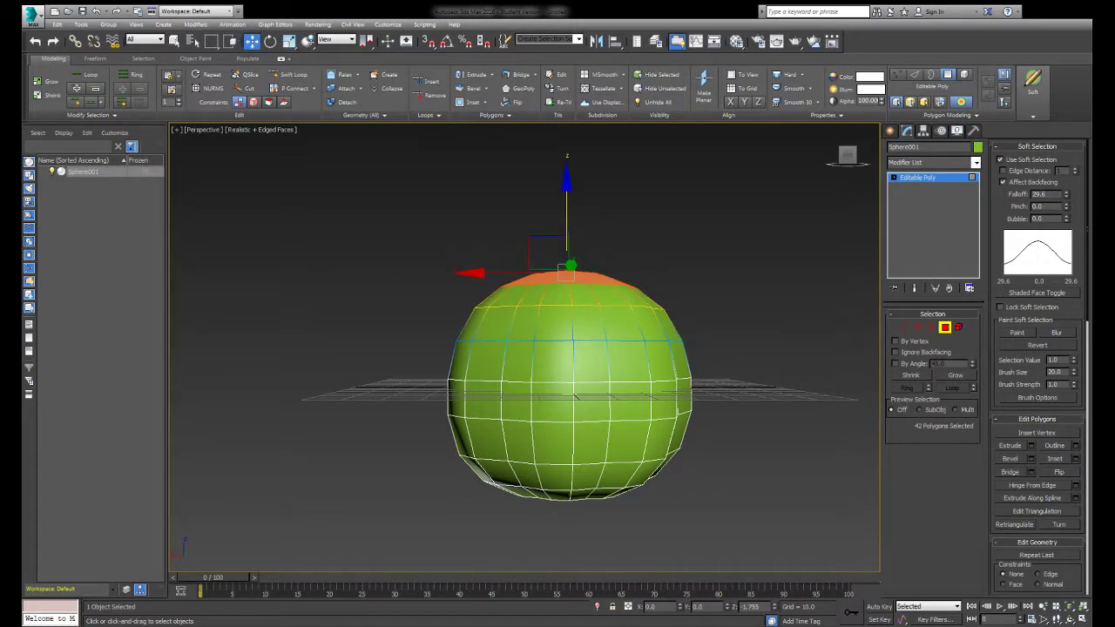
key(ctrl+d)
alt+middle_drag(575, 396, 569, 442)
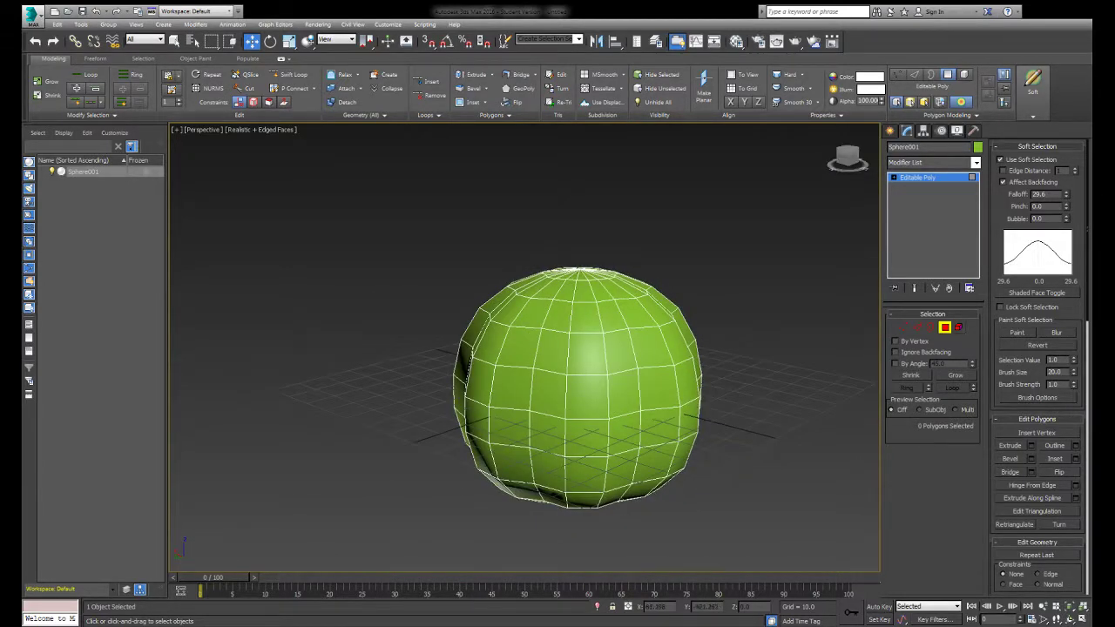
key(4)
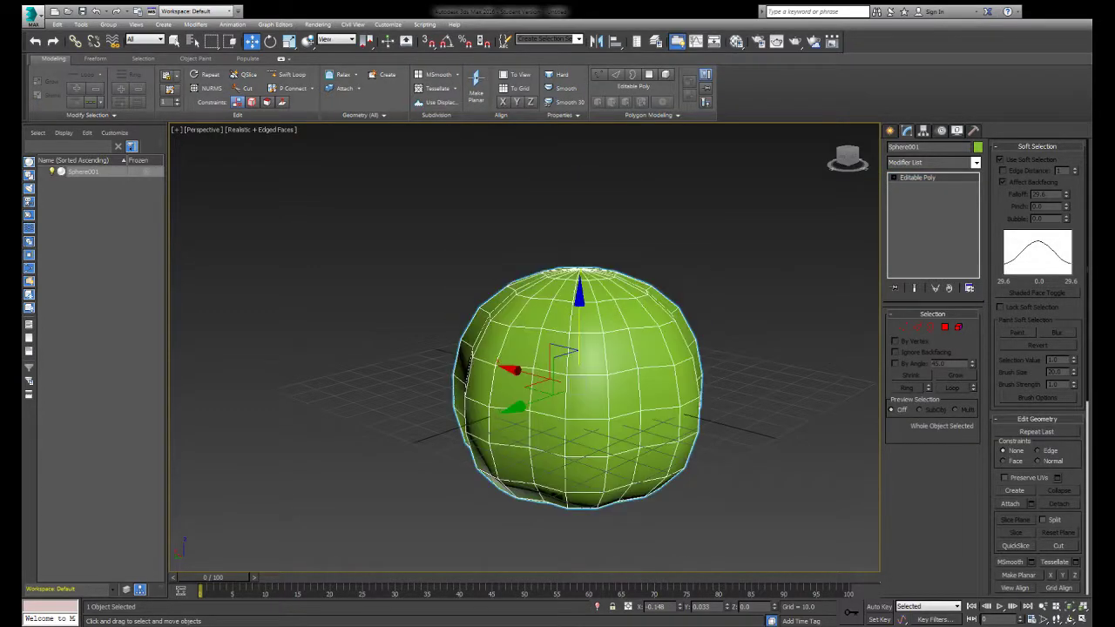
Reselect Sphere001 in wireframe so its object colour can become orange.
key(ctrl+d)
alt+middle_drag(569, 442, 569, 441)
key(F3)
key(F3)
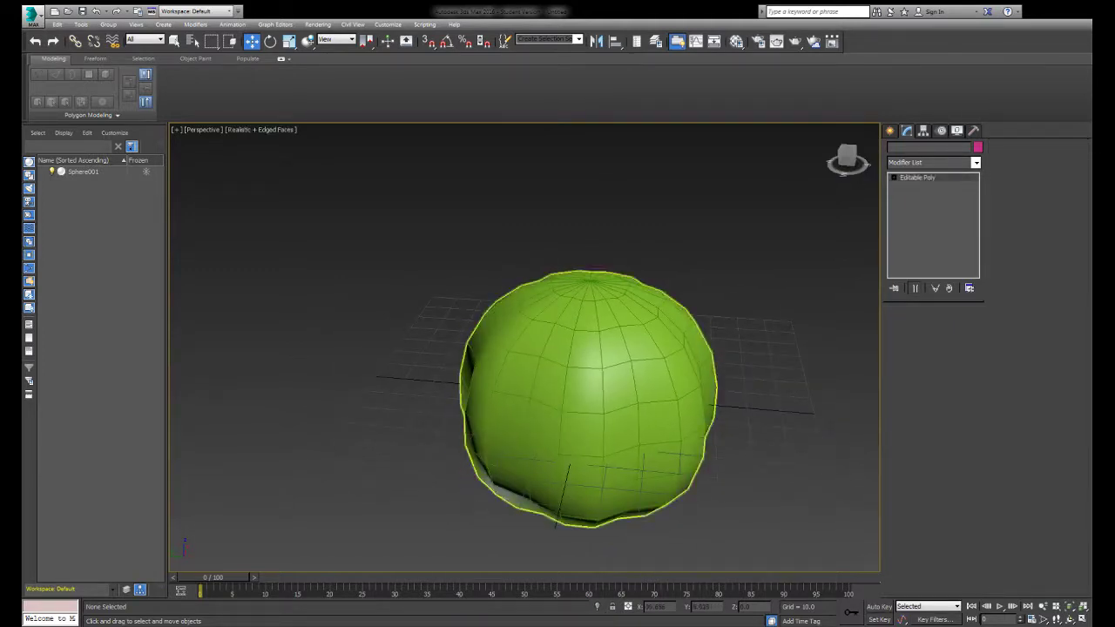
click(568, 442)
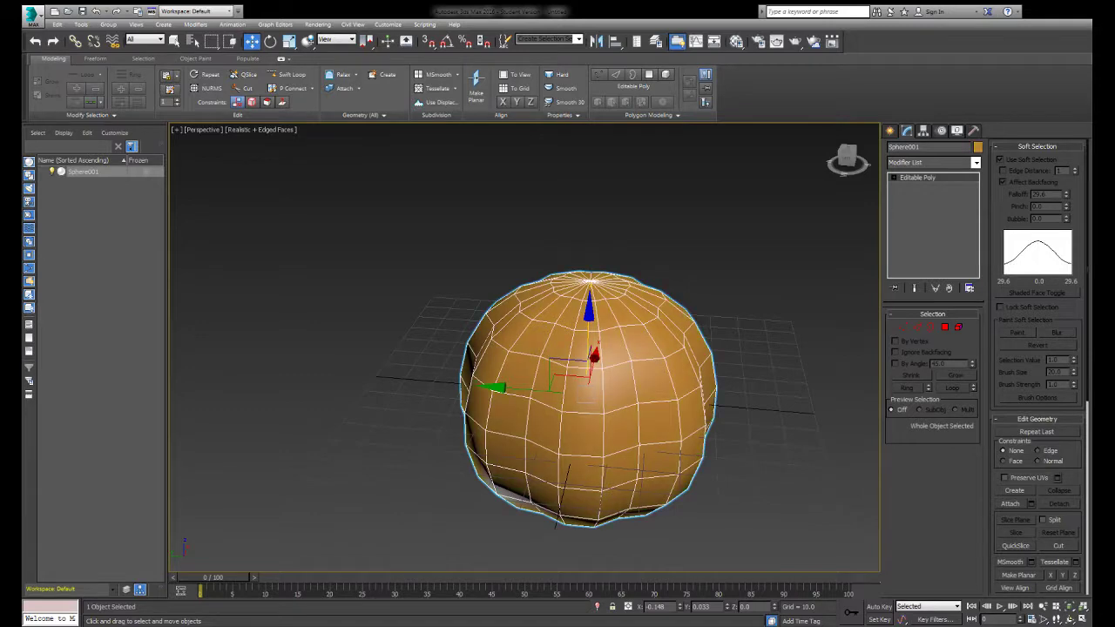
Reselect the orange sphere and enter Polygon level, zooming in on its top.
key(ctrl+d)
alt+middle_drag(597, 354, 598, 353)
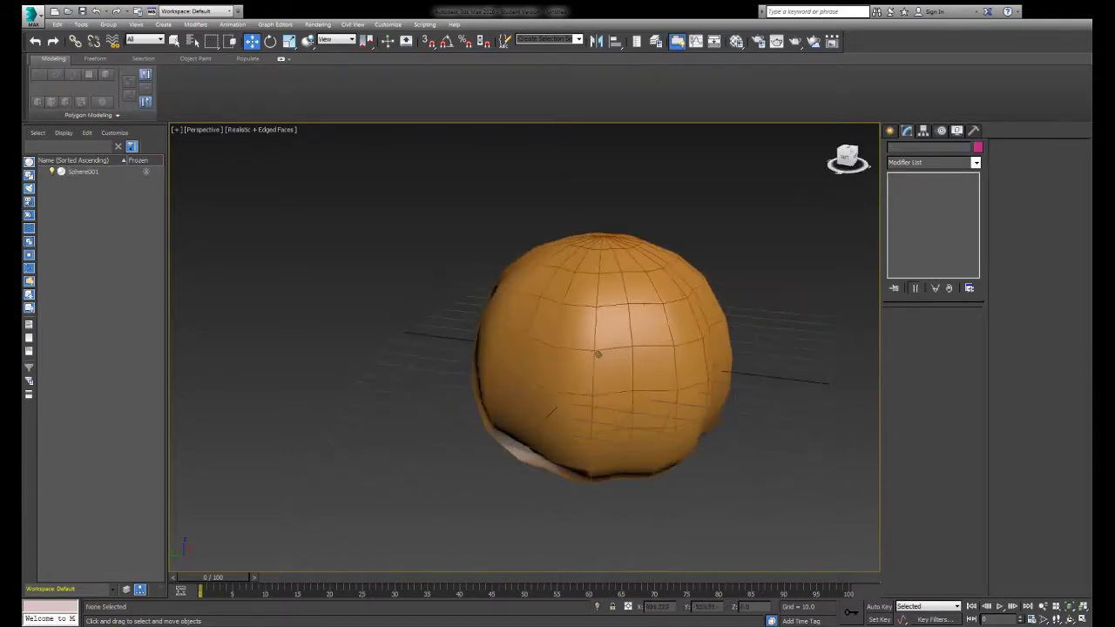
alt+middle_drag(597, 353, 601, 357)
click(601, 358)
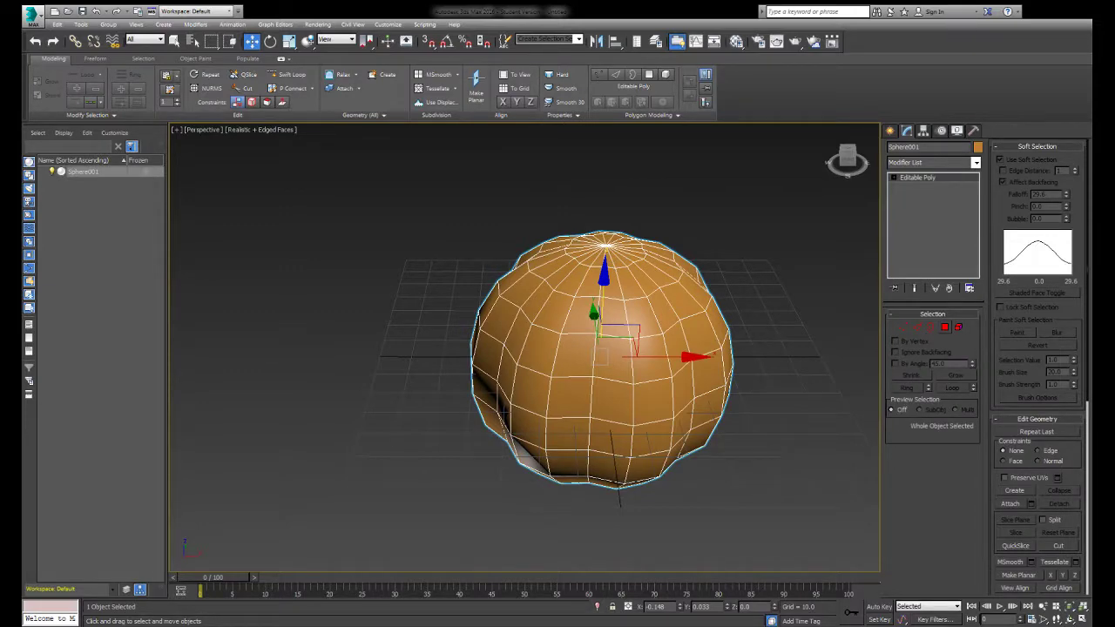
click(944, 326)
scroll(523, 374, up, 3)
scroll(523, 375, up, 2)
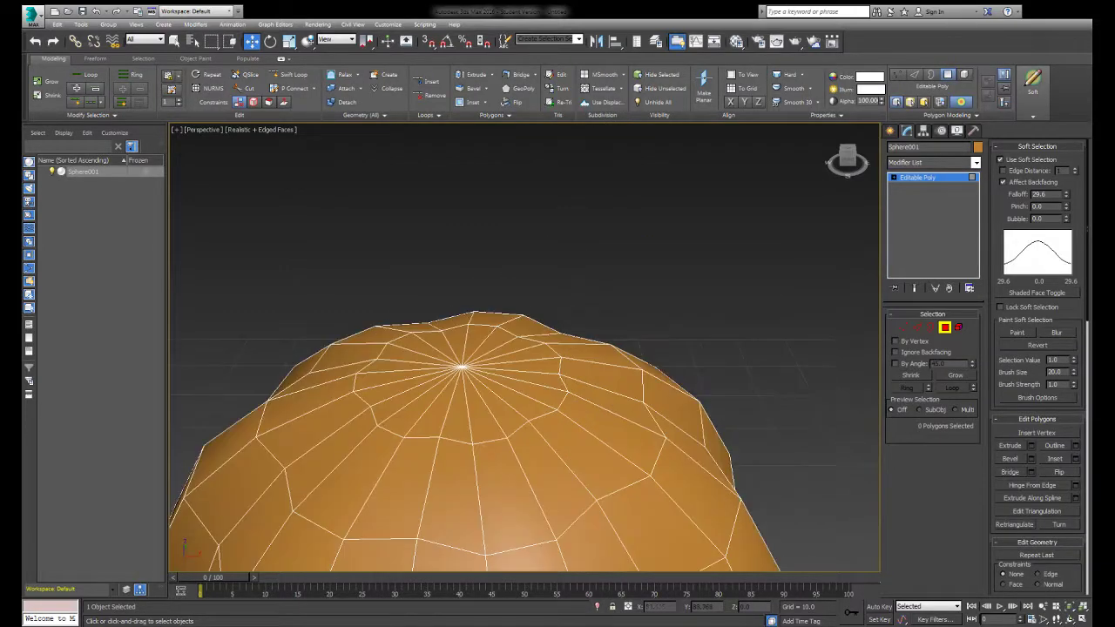
Select a round patch of 21 polygons around the top pole using Grow.
alt+middle_drag(523, 392, 522, 366)
click(433, 474)
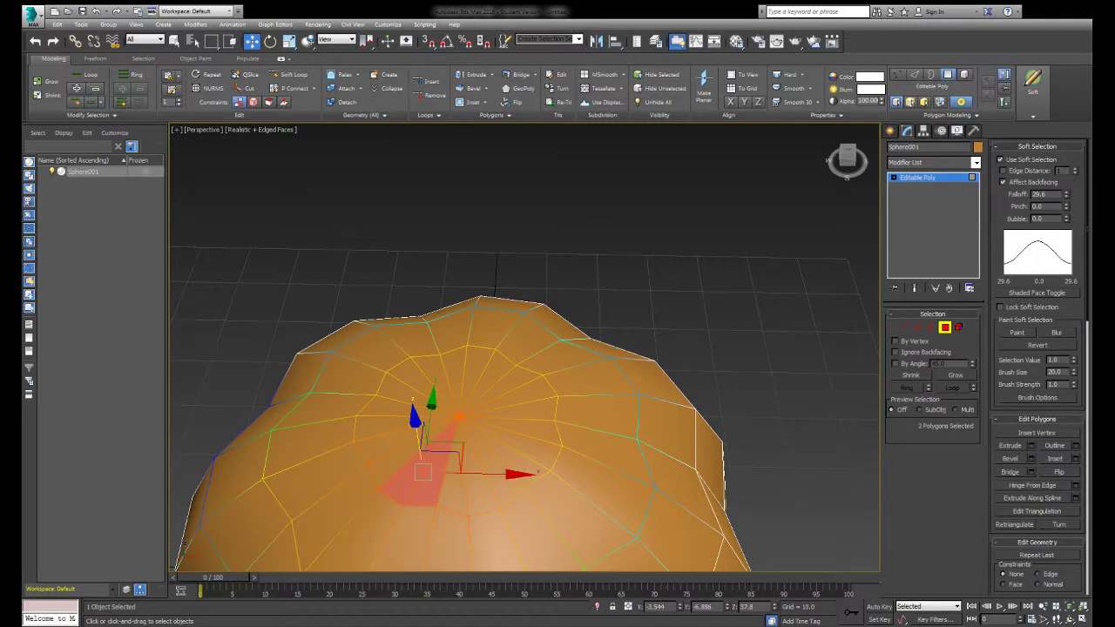
ctrl+click(392, 405)
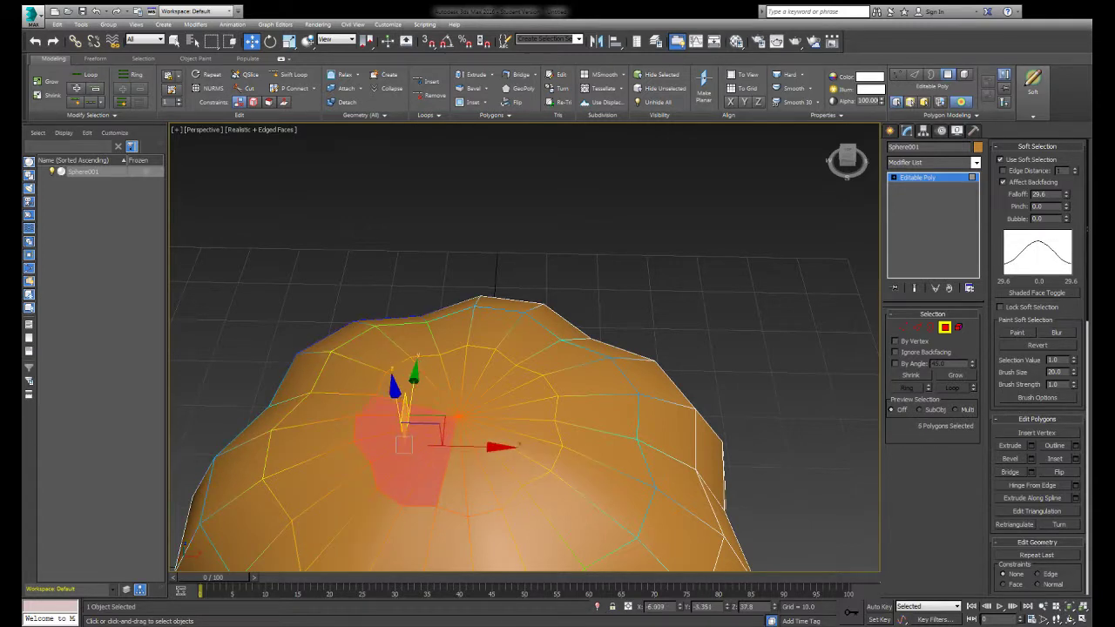
key(ctrl+Page_Up)
key(ctrl+Page_Down)
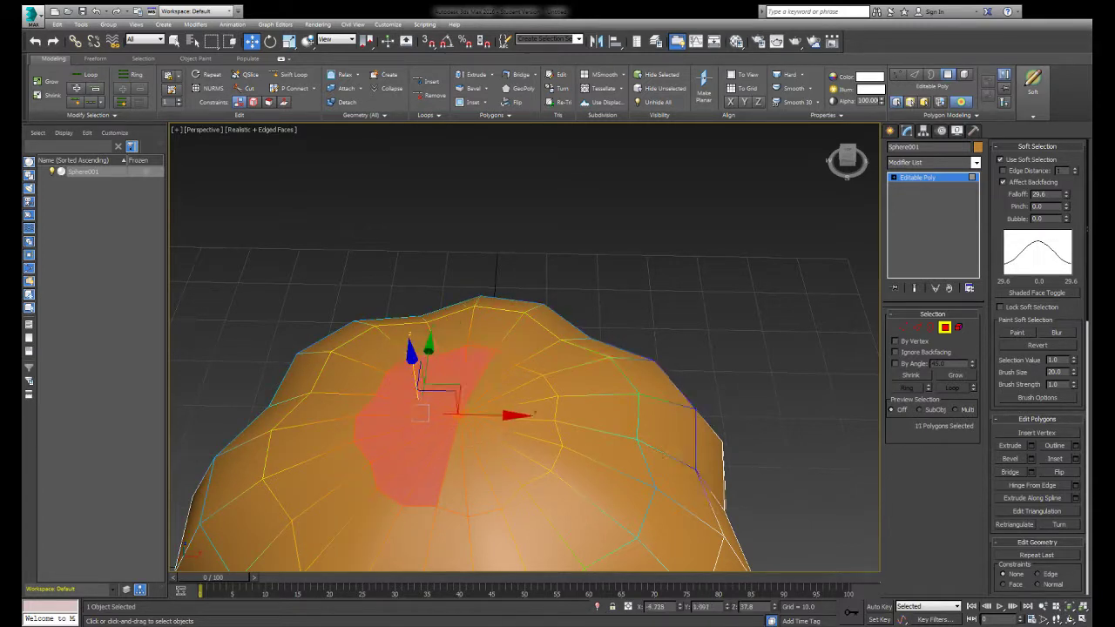
key(ctrl+Page_Up)
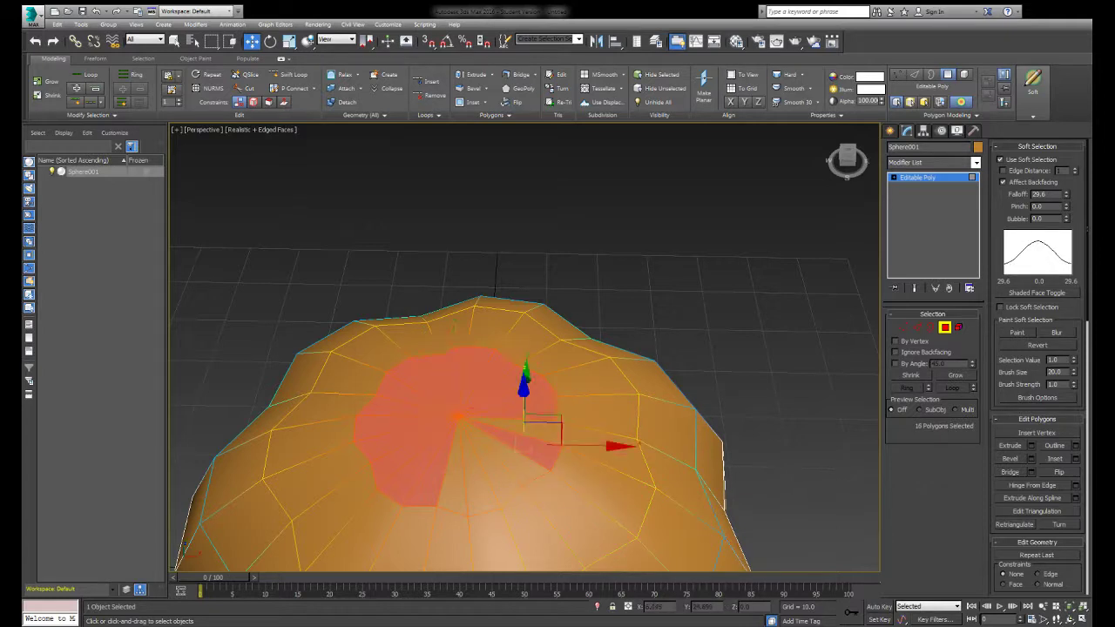
ctrl+click(522, 453)
ctrl+click(497, 470)
ctrl+click(454, 480)
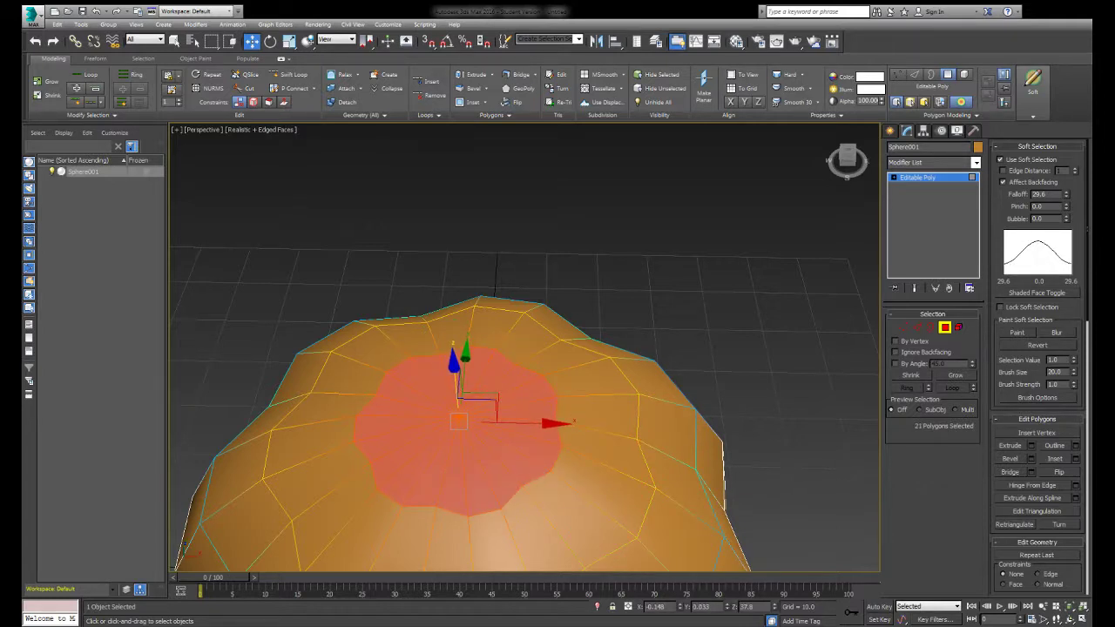
Inset the 21-polygon patch, raise it slightly on Z, and switch to Vertex level.
click(471, 102)
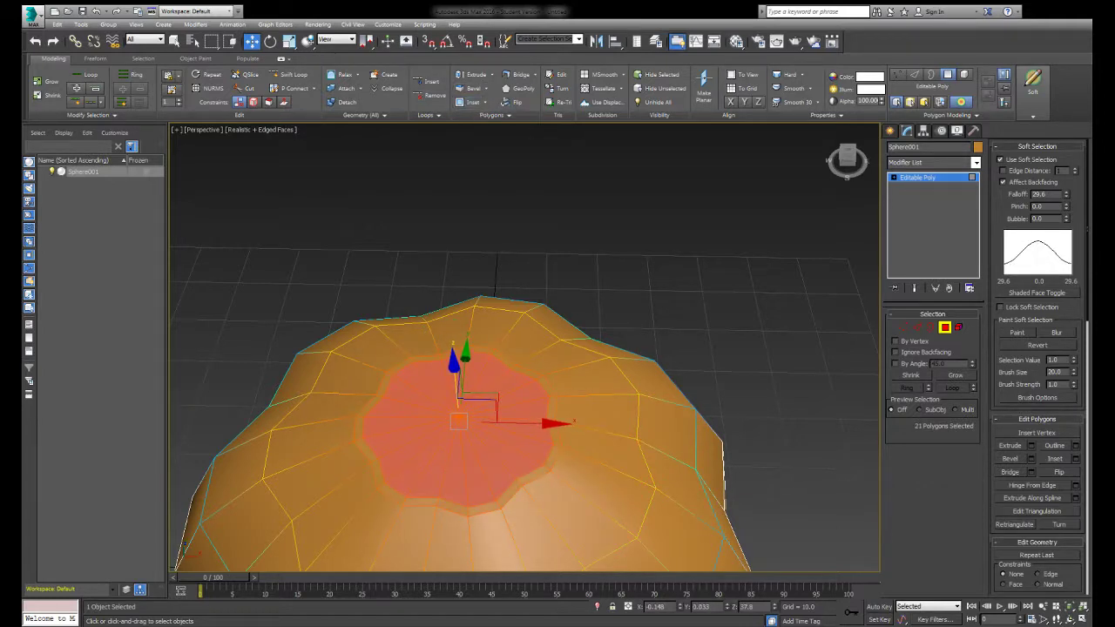
drag(544, 406, 522, 408)
scroll(557, 348, up, 2)
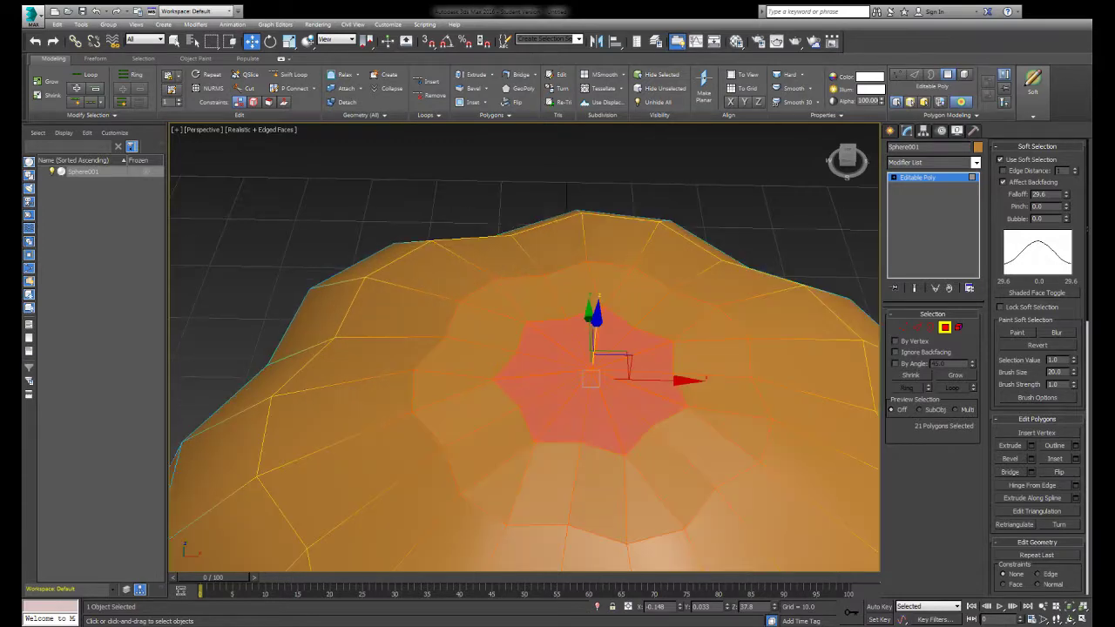
scroll(558, 349, up, 2)
scroll(557, 349, up, 2)
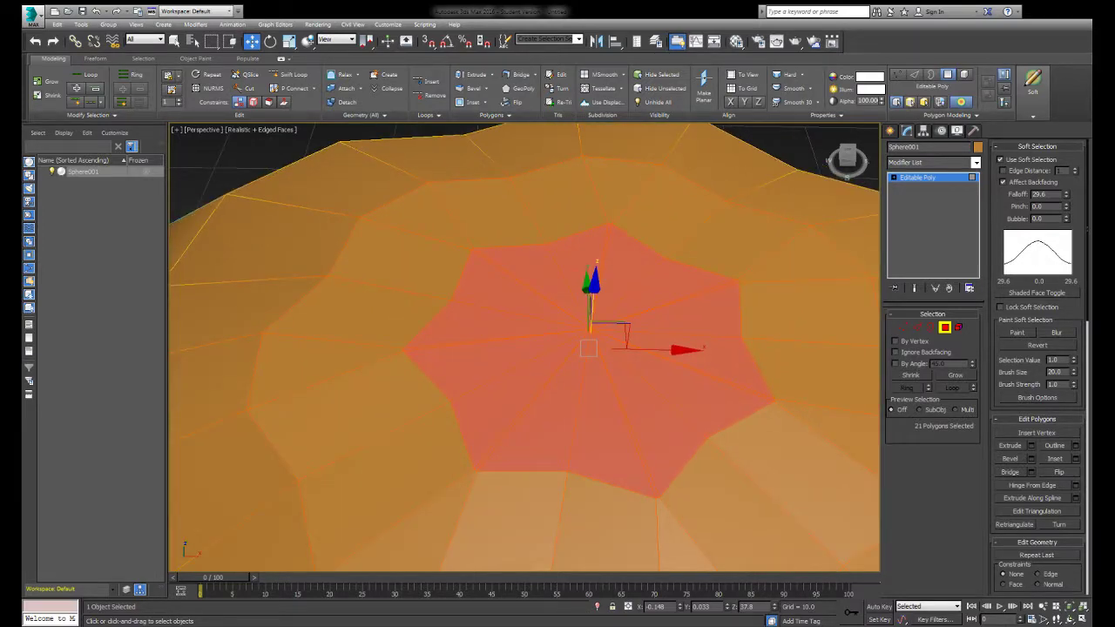
drag(592, 287, 591, 277)
key(F3)
key(F3)
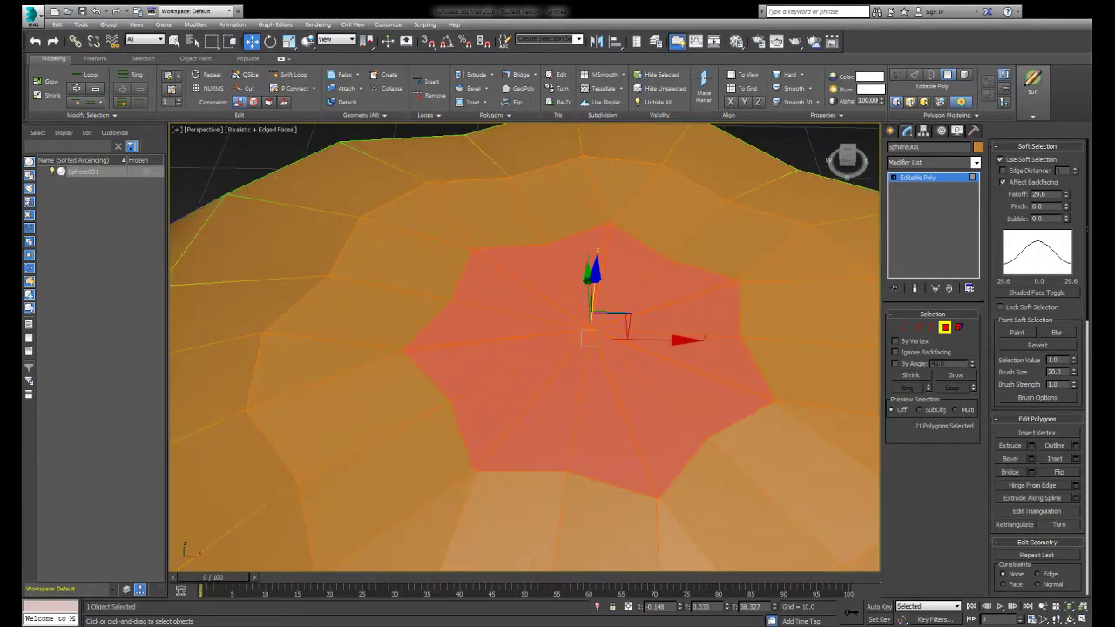
key(1)
key(F3)
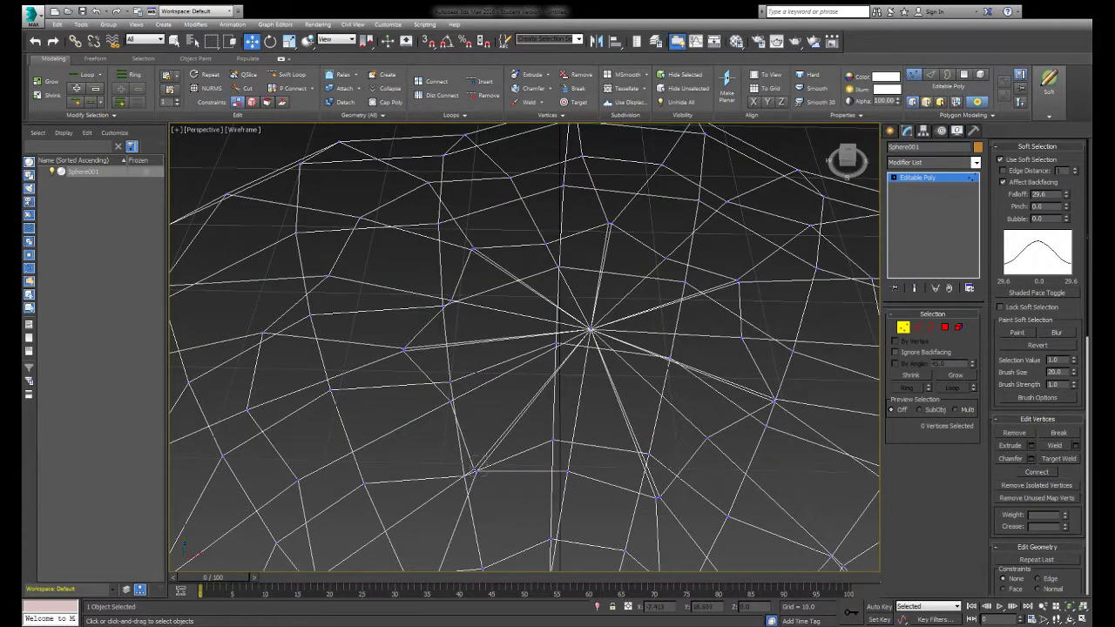
key(F3)
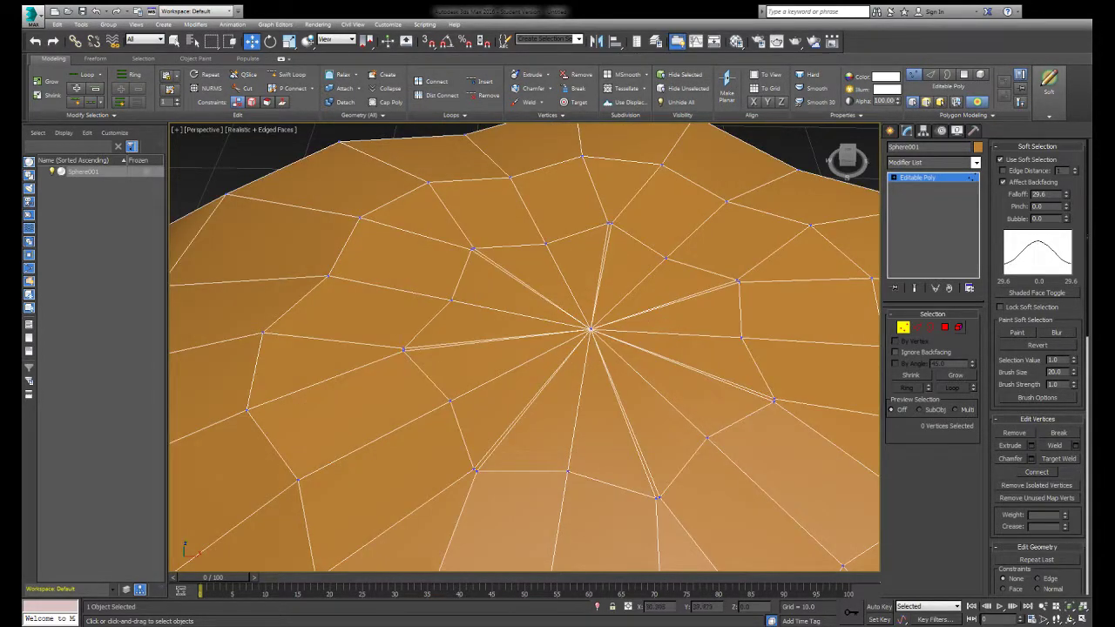
Hide all but the 21-polygon crown patch with Alt+I, then switch to Vertex level.
key(4)
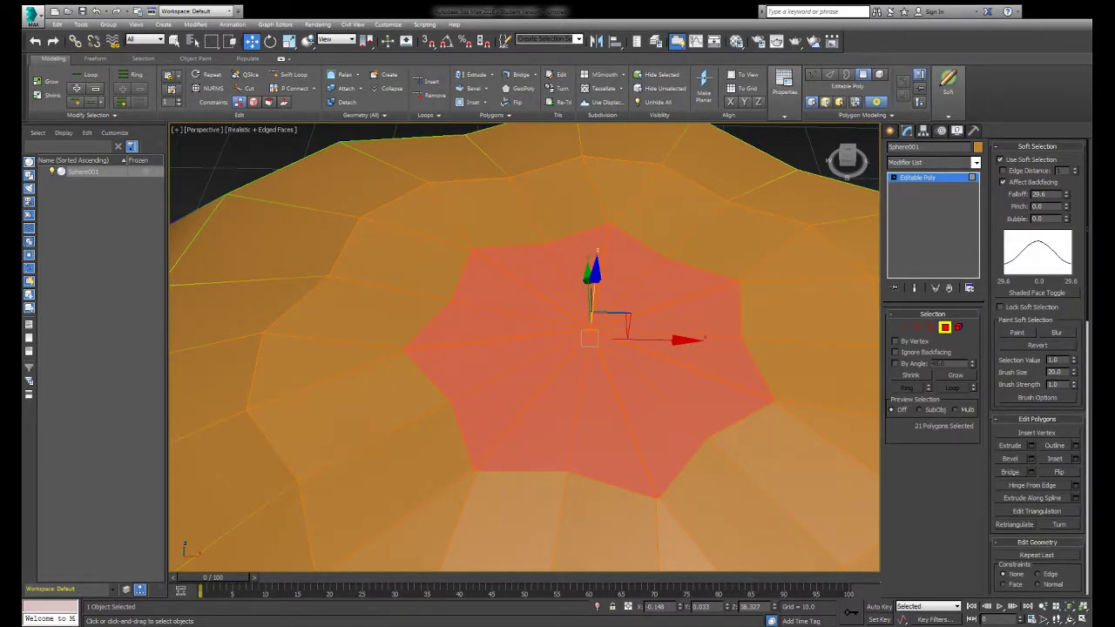
click(1037, 146)
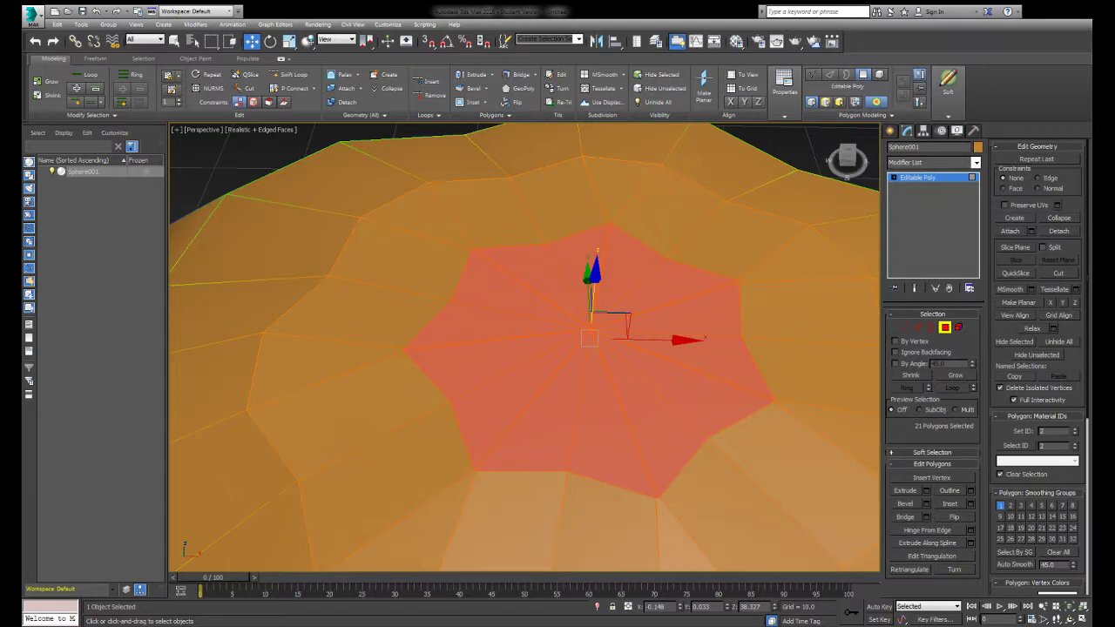
key(alt+i)
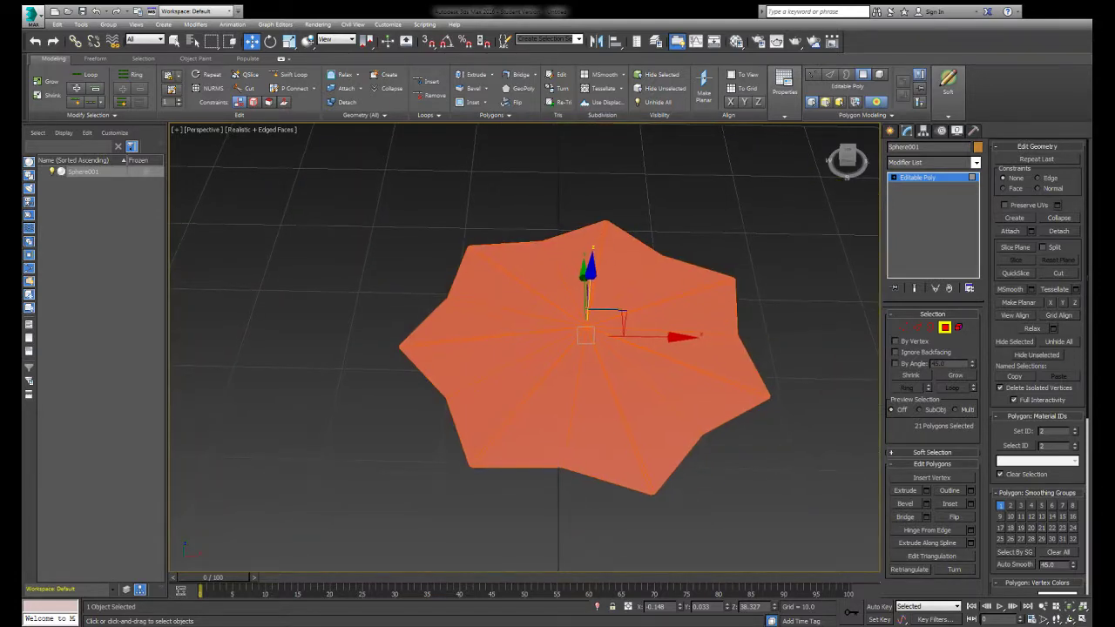
key(1)
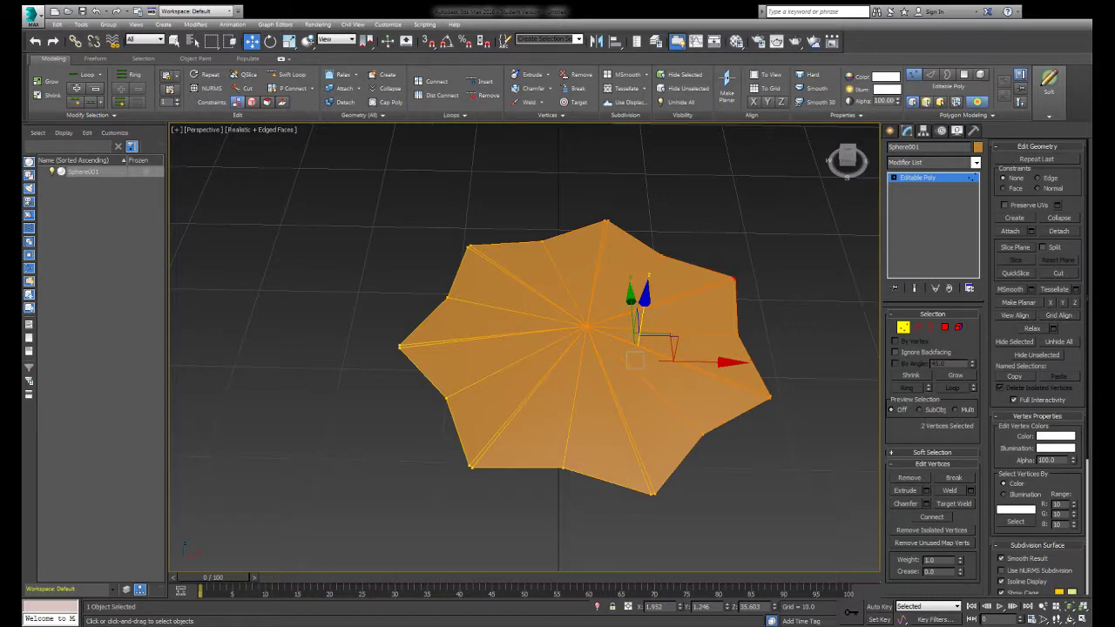
Uncheck Use Soft Selection and collapse the Soft Selection rollout.
click(932, 453)
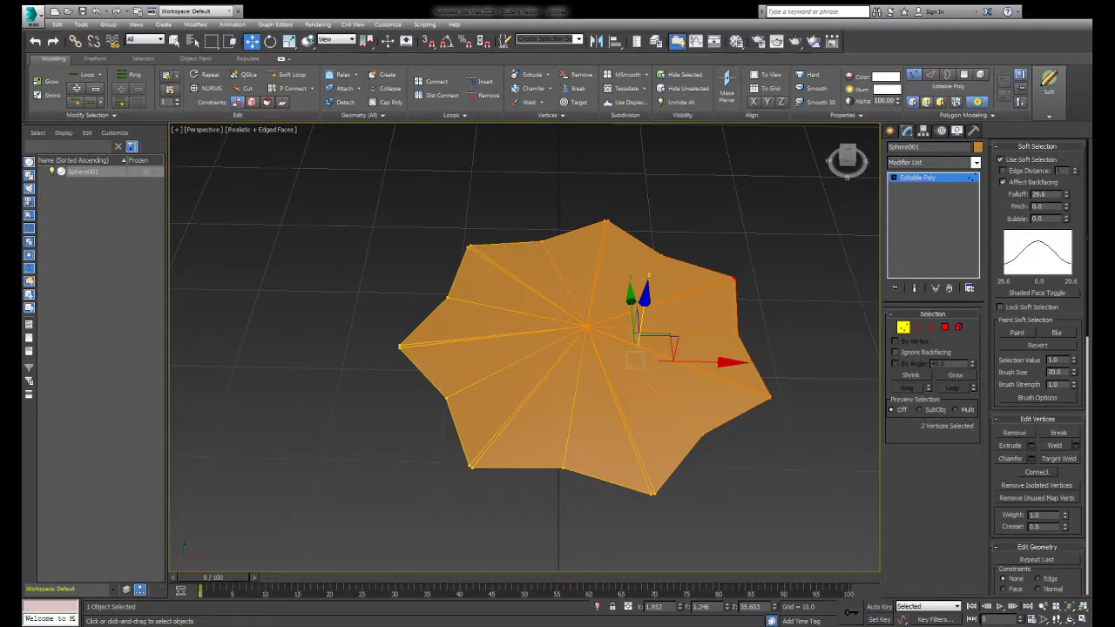
click(1000, 159)
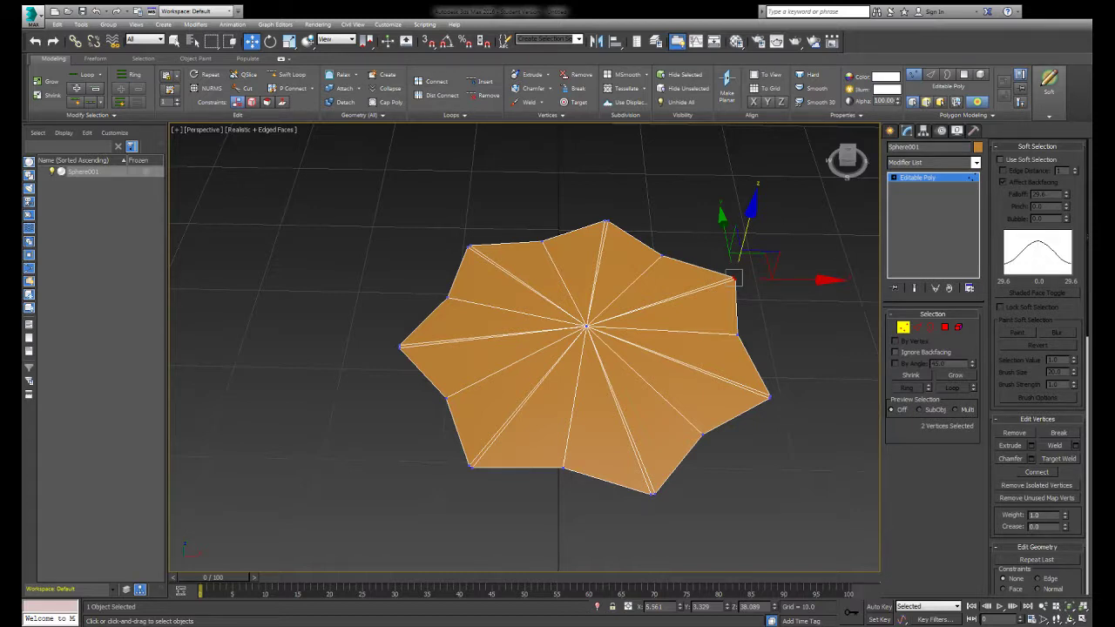
click(1037, 145)
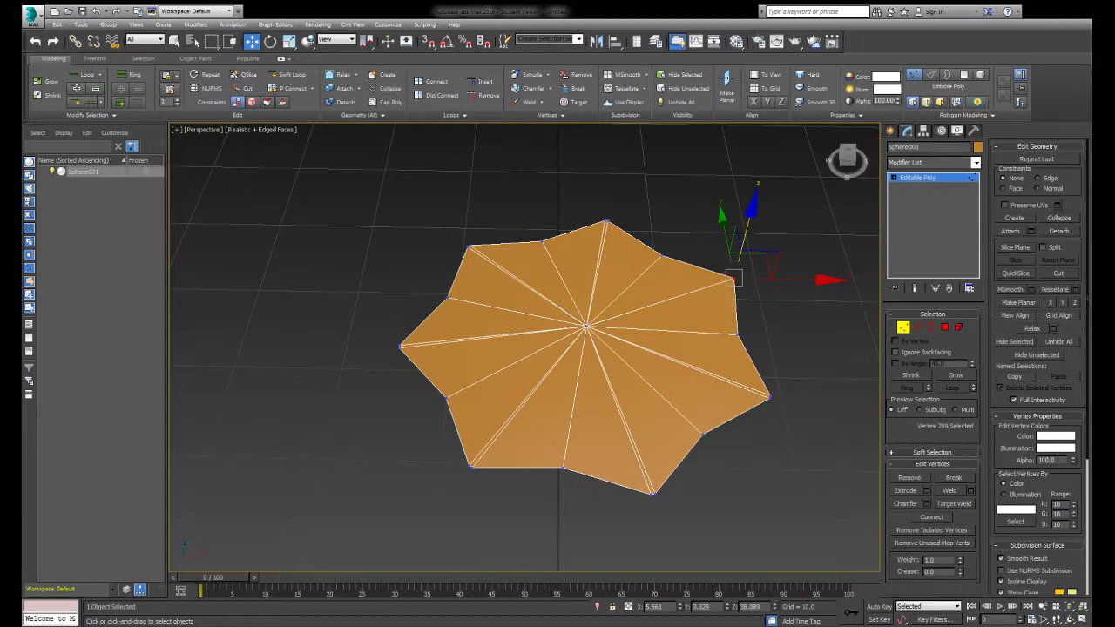
Select the star cap's point vertices one by one, then clear the selection.
click(606, 223)
click(470, 248)
drag(415, 366, 415, 366)
drag(453, 451, 484, 479)
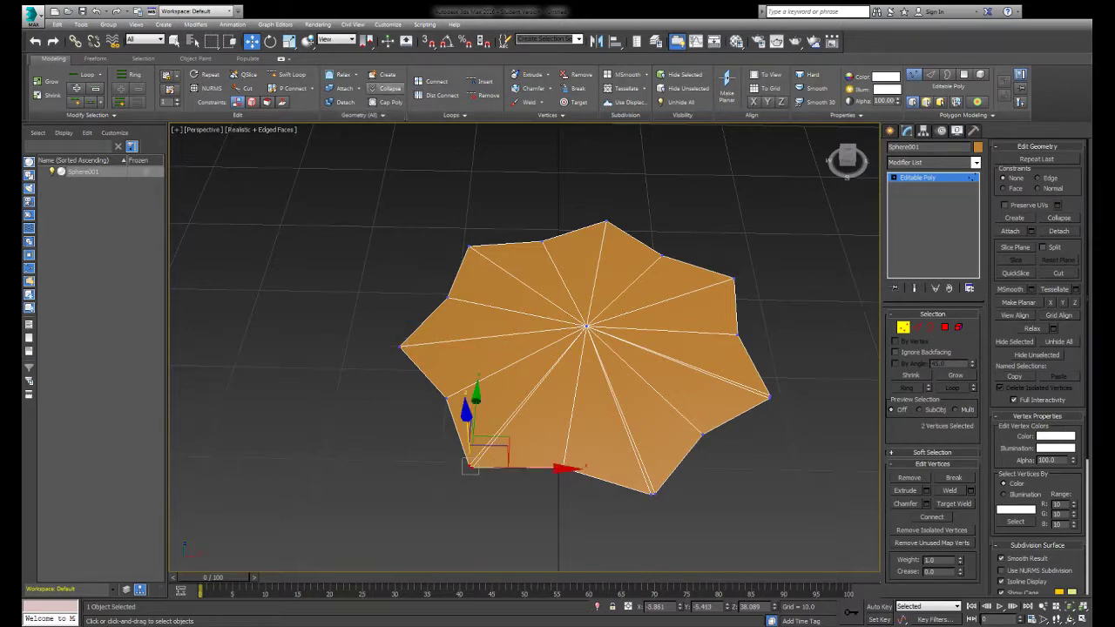
click(470, 467)
drag(660, 517, 660, 518)
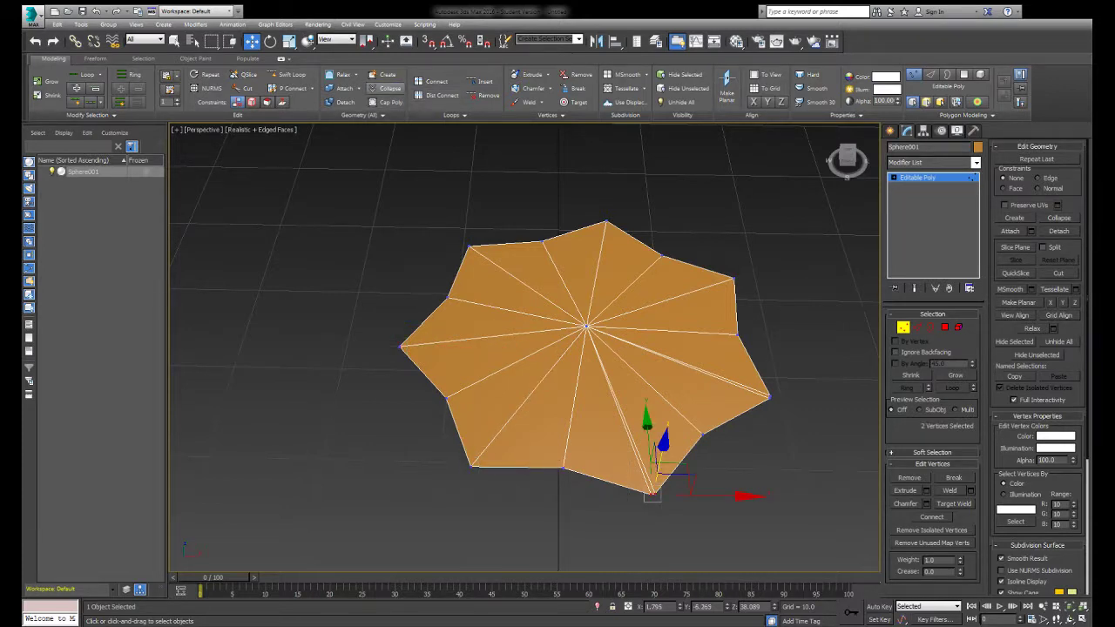
drag(744, 364, 782, 435)
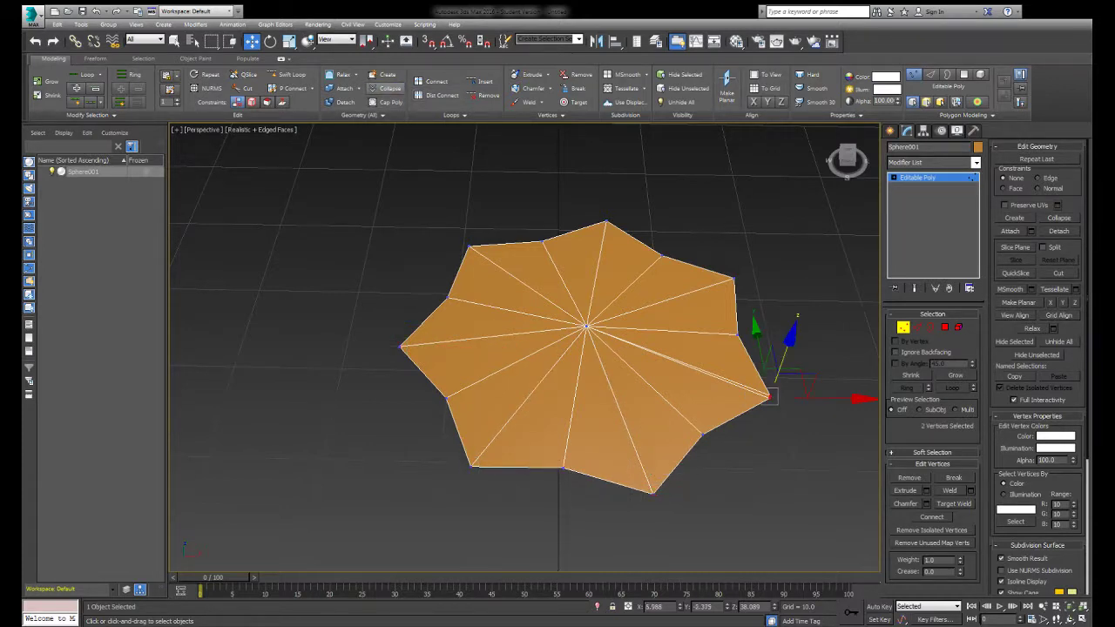
key(ctrl+d)
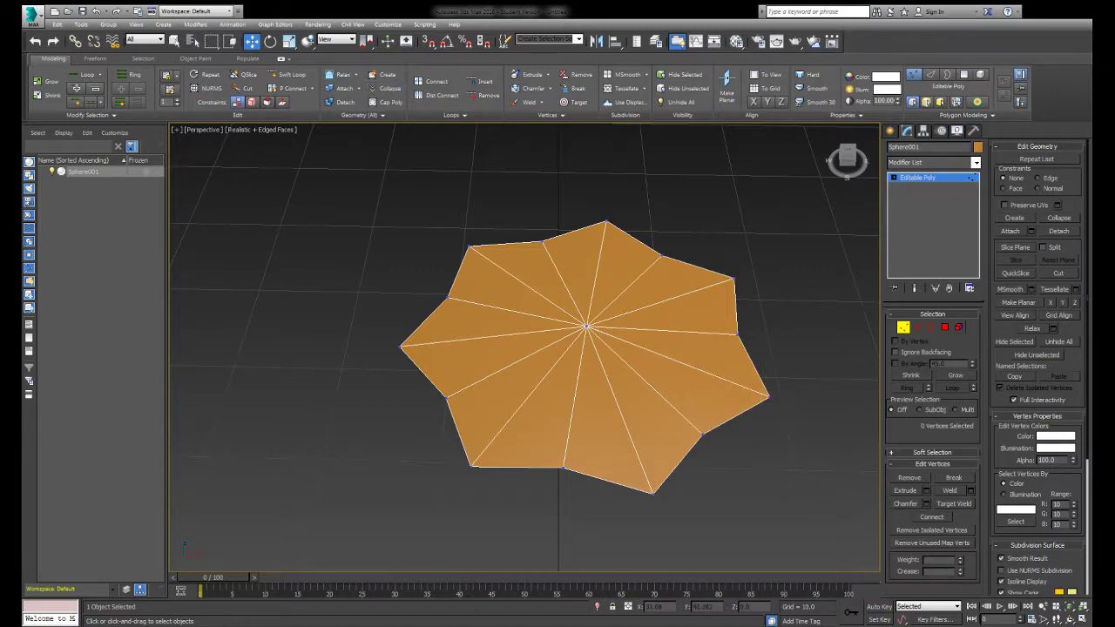
Unhide all the sphere's hidden polygons and clear the selection.
key(5)
click(1058, 341)
key(ctrl+a)
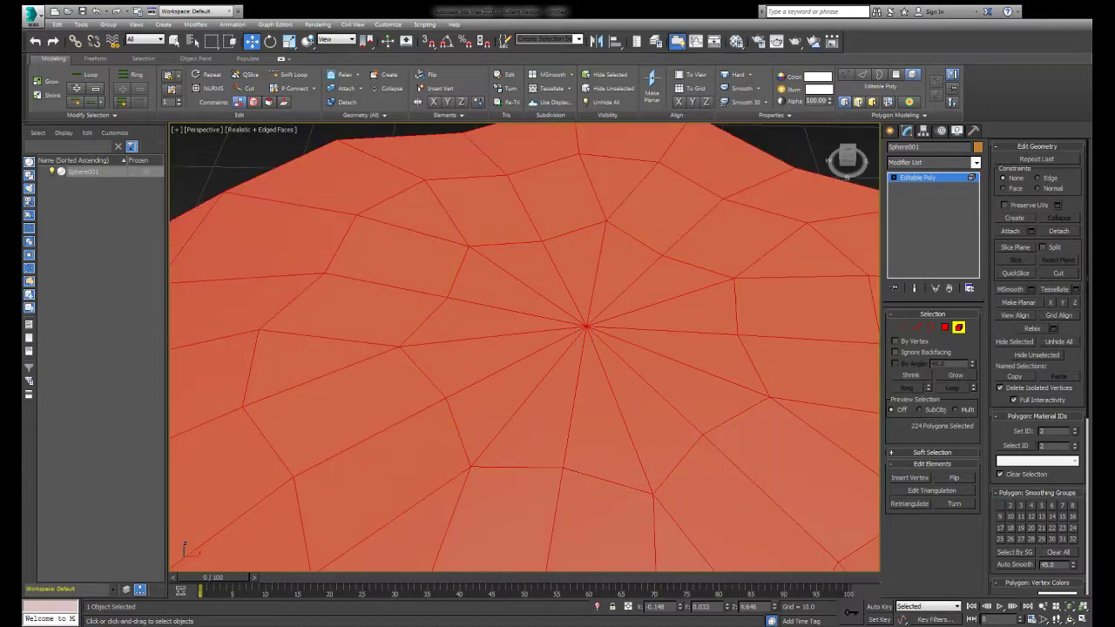
key(ctrl+d)
mouse_move(723, 174)
alt+middle_down()
mouse_move(730, 216)
mouse_move(185, 548)
alt+middle_up()
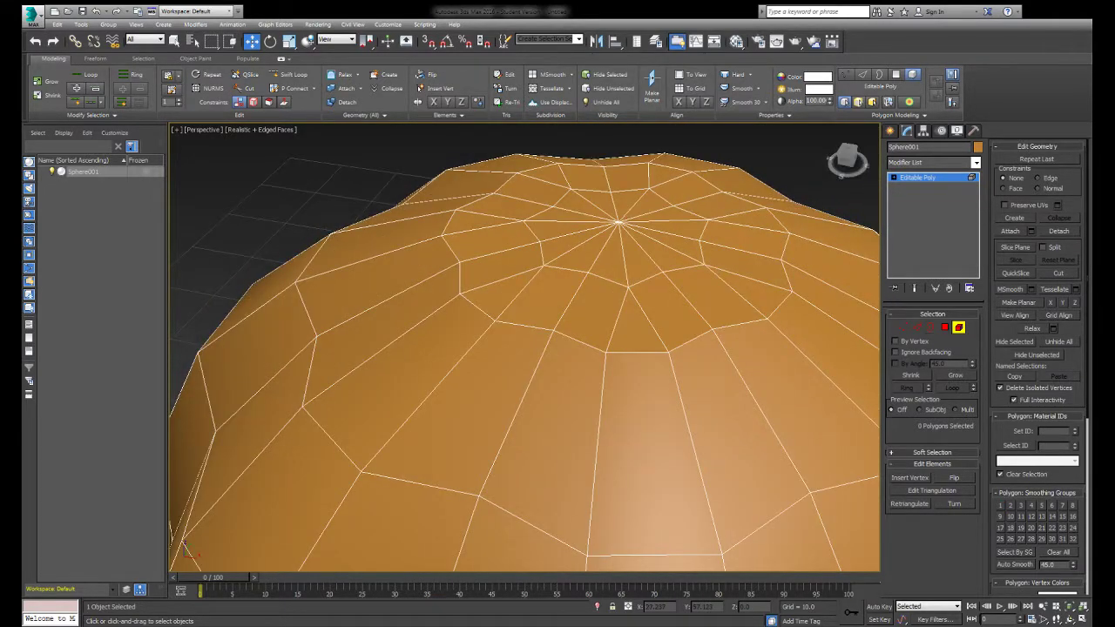
Bevel the top-pole polygons upward into a short stem column, then lower its top slightly.
key(4)
key(ctrl+a)
double_click(626, 209)
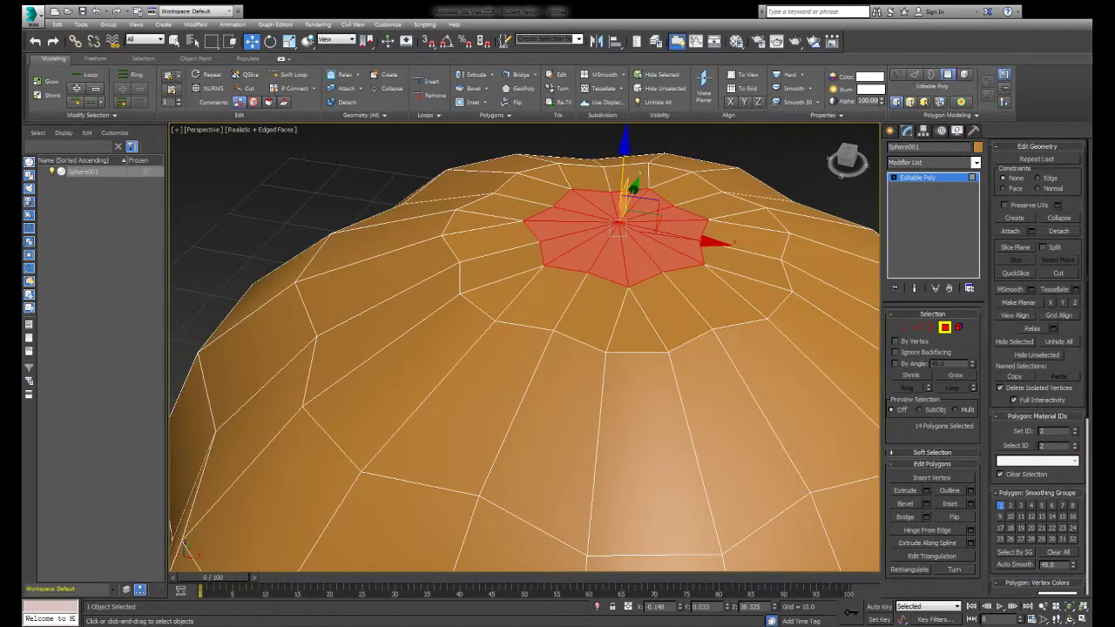
scroll(625, 209, down, 2)
scroll(626, 209, down, 2)
scroll(626, 209, down, 3)
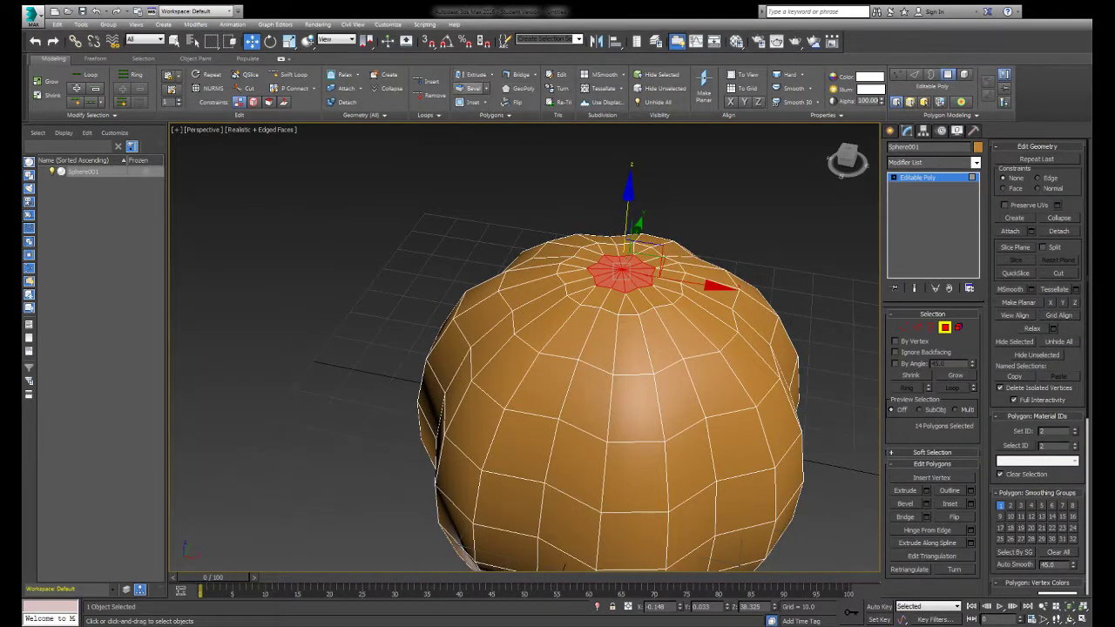
click(471, 88)
drag(846, 159, 846, 159)
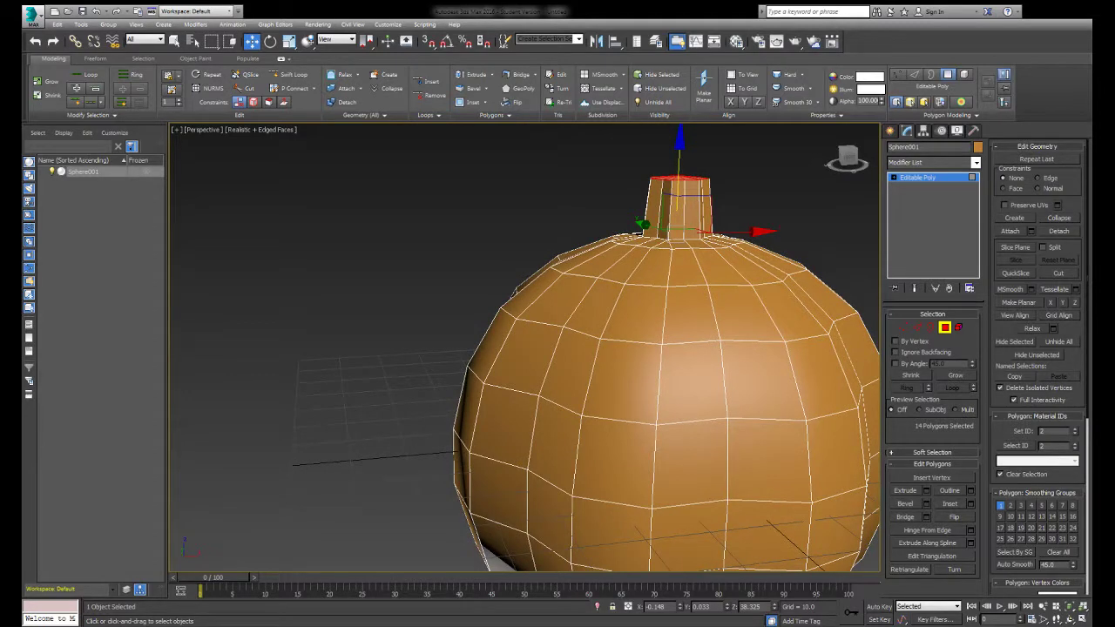
drag(680, 153, 680, 164)
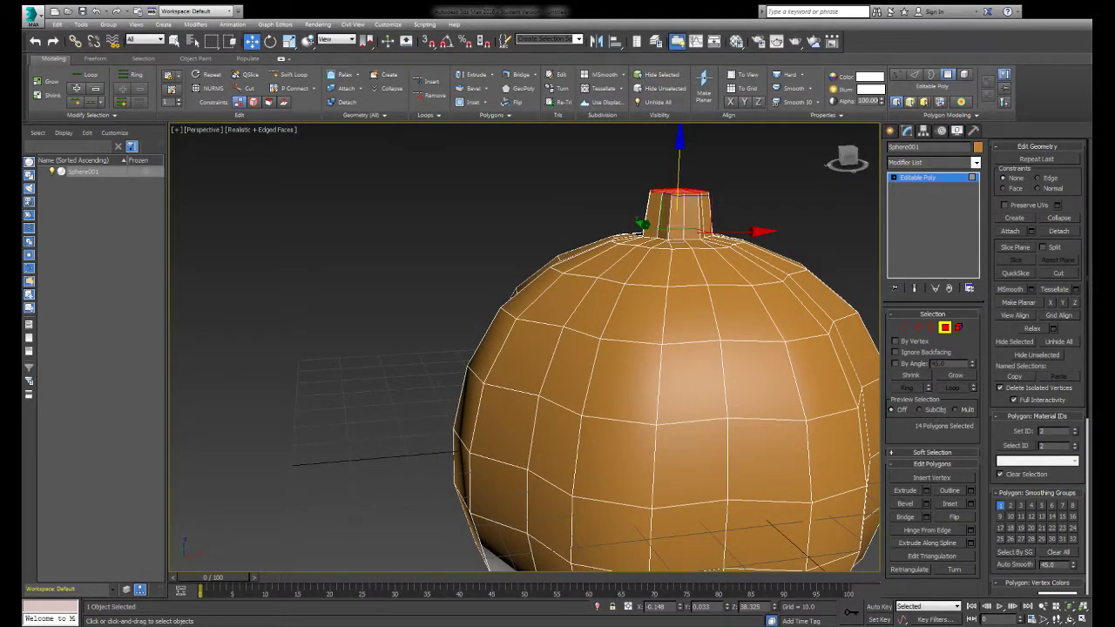
mouse_move(680, 164)
mouse_down()
mouse_move(680, 122)
mouse_move(679, 173)
mouse_up()
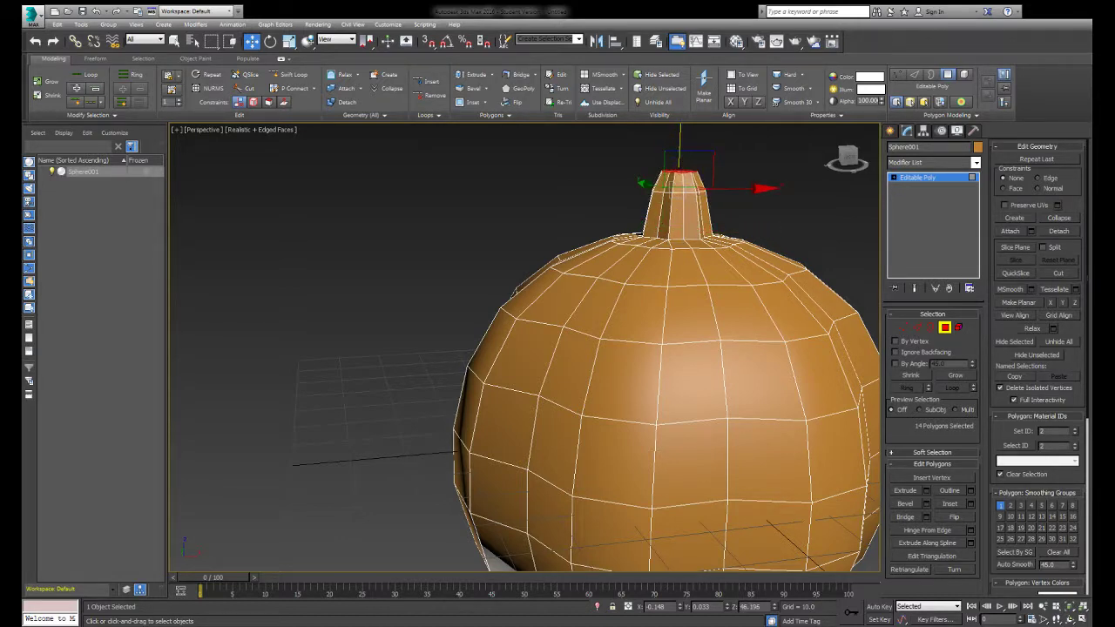
key(ctrl+d)
Undo the stem shortening and bevel, then view the whole sphere from the Front.
mouse_move(847, 158)
mouse_down()
mouse_move(838, 162)
mouse_move(858, 159)
mouse_up()
alt+middle_drag(642, 523, 642, 567)
key(ctrl+z)
key(ctrl+z)
key(ctrl+z)
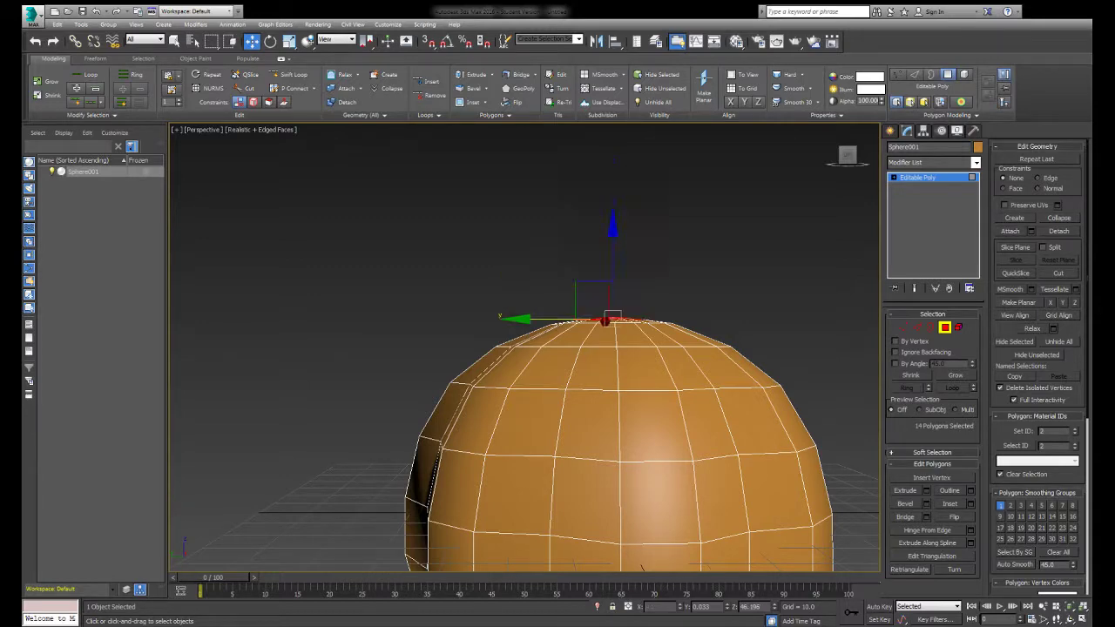
click(830, 129)
key(ctrl+z)
mouse_move(847, 159)
mouse_down()
mouse_move(847, 139)
mouse_move(841, 155)
mouse_up()
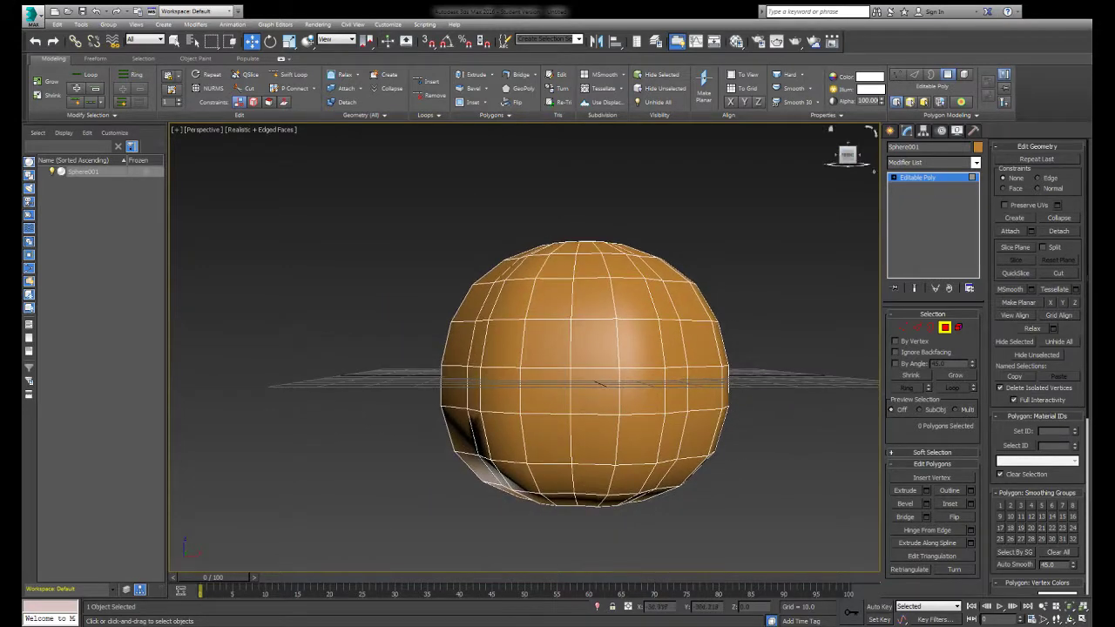
key(f)
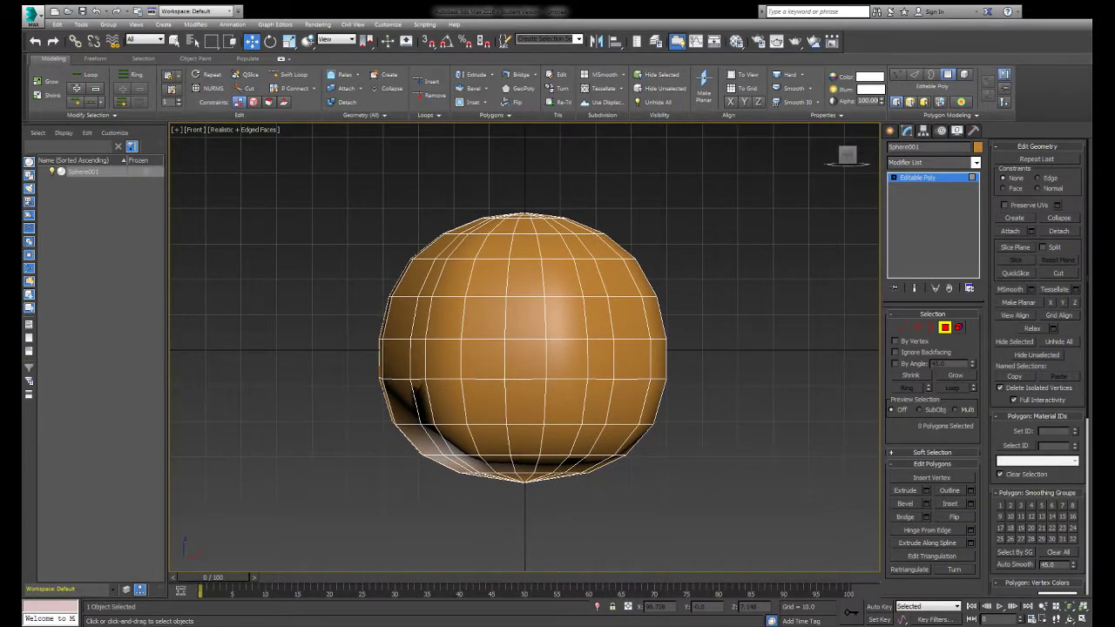
Select two upper eye faces, three middle-row faces and two lower mouth faces.
click(563, 277)
ctrl+click(487, 277)
ctrl+click(482, 357)
ctrl+click(524, 358)
ctrl+click(566, 357)
ctrl+click(598, 401)
ctrl+click(446, 401)
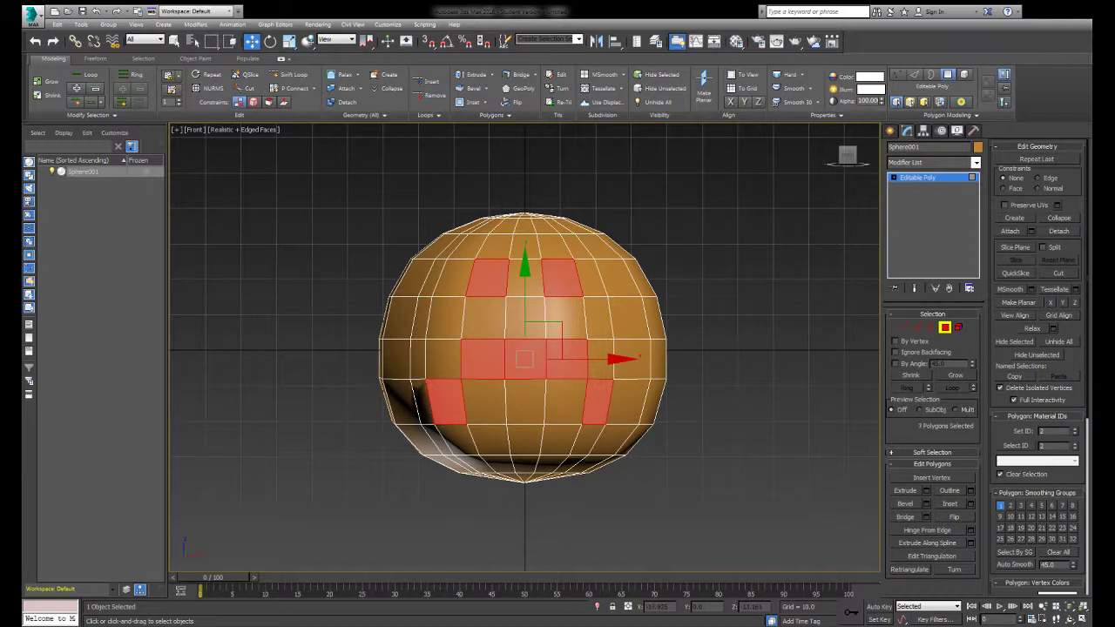
Deselect all seven of those face picks again.
alt+click(446, 400)
alt+click(598, 401)
alt+click(566, 357)
alt+click(524, 357)
alt+click(483, 357)
alt+click(487, 277)
alt+click(563, 277)
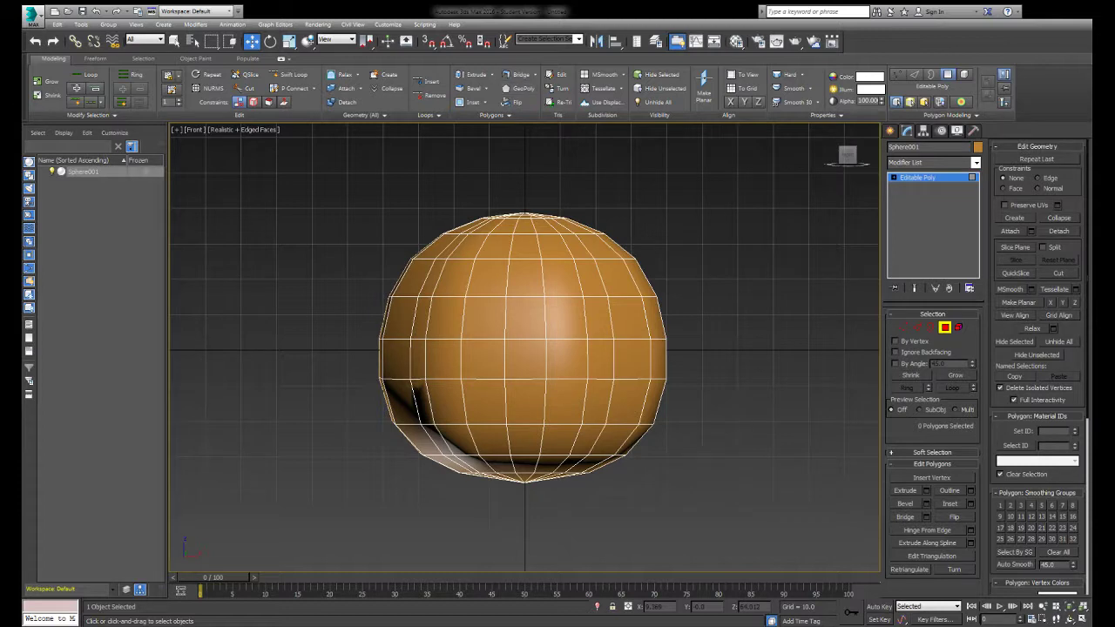
Set up Freeform drawing so strokes land on the sphere's surface.
click(917, 328)
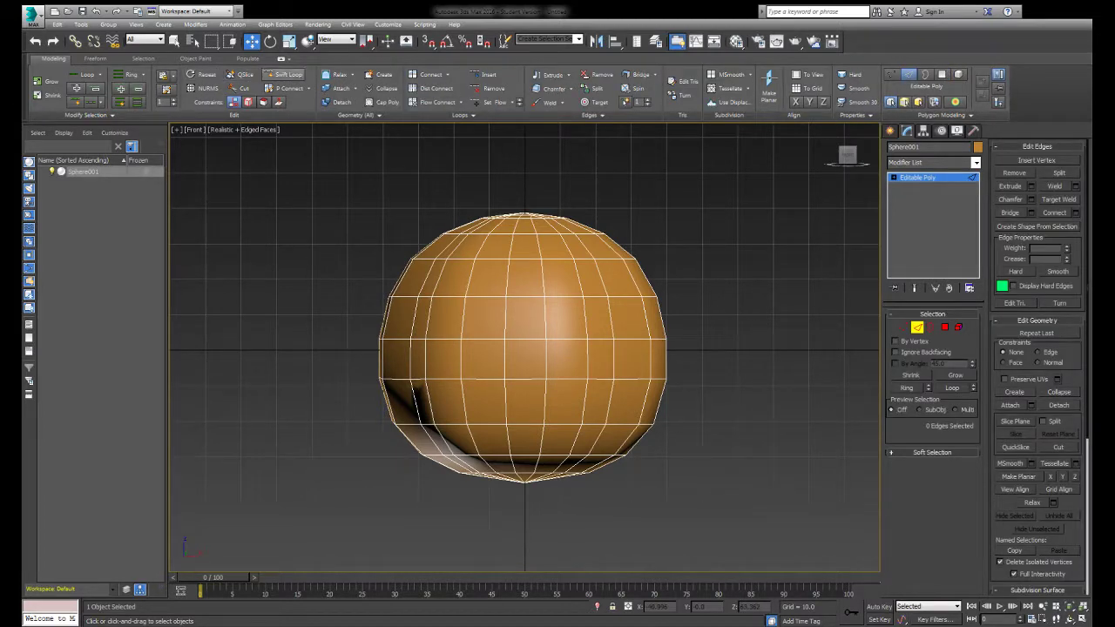
click(94, 59)
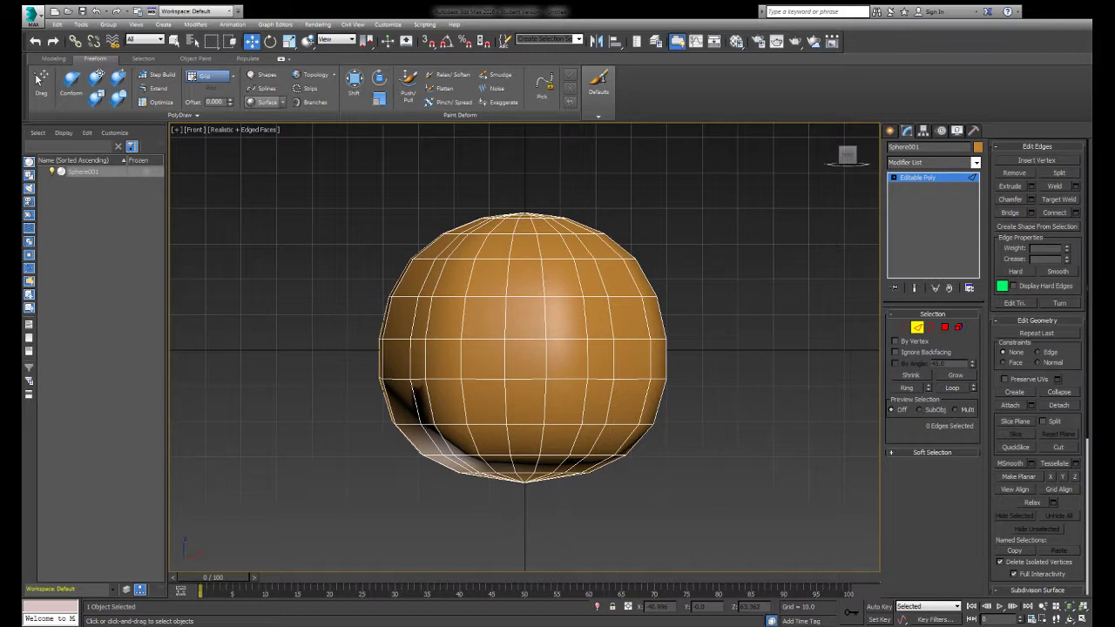
click(264, 101)
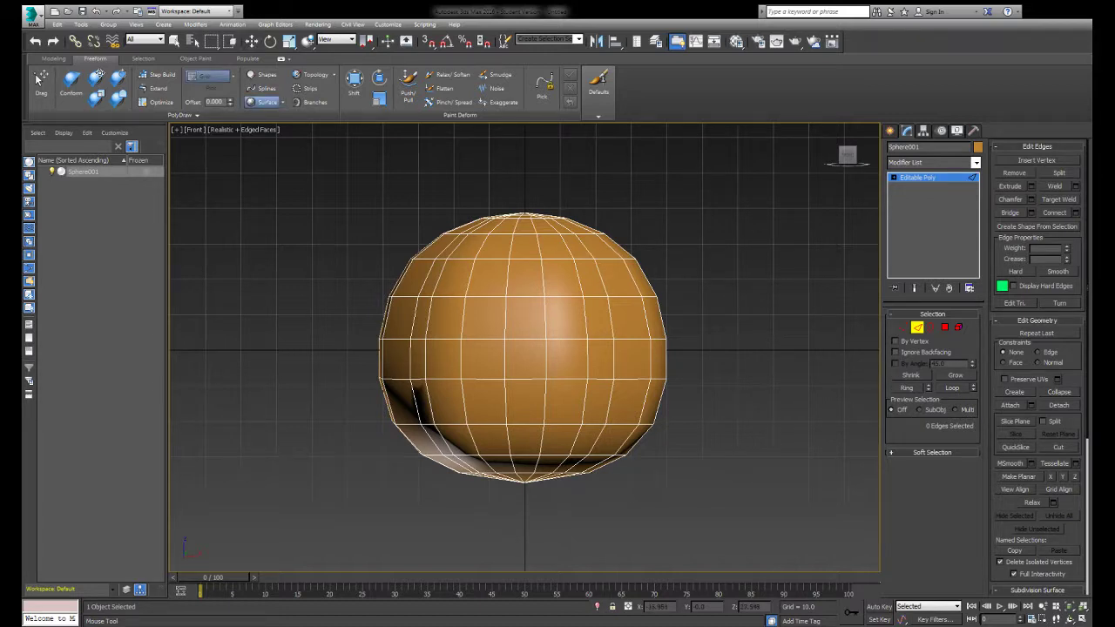
click(264, 102)
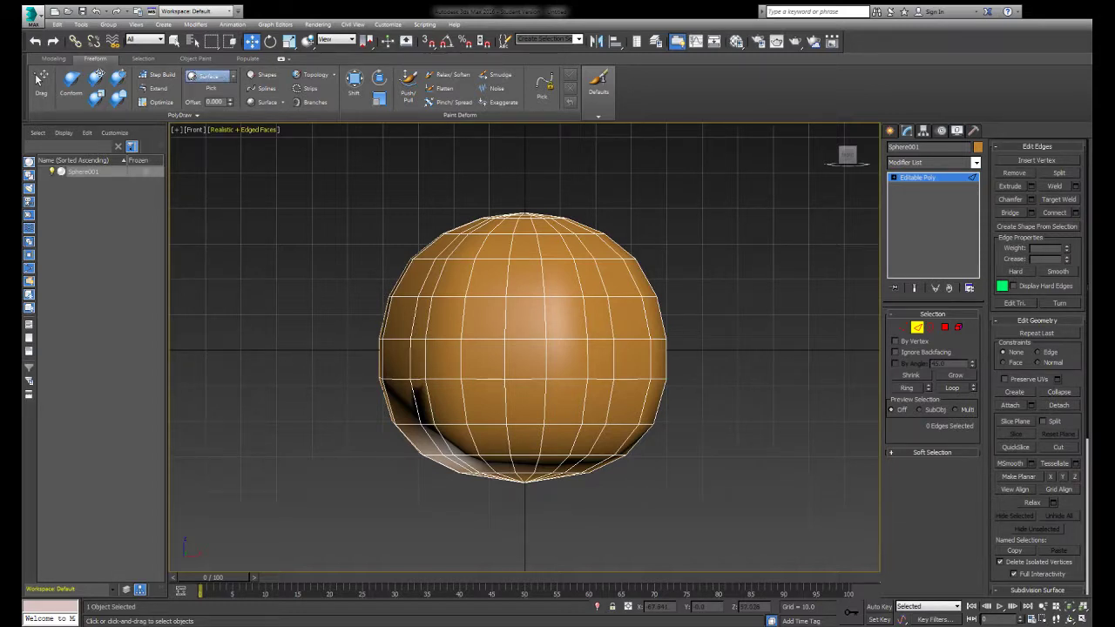
click(209, 75)
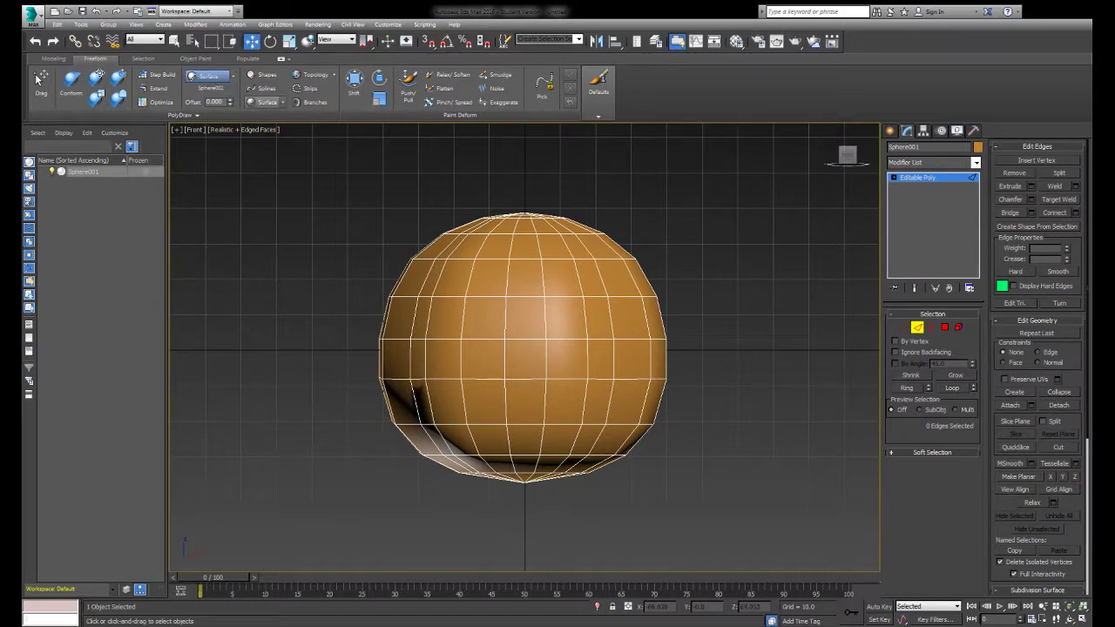
click(264, 102)
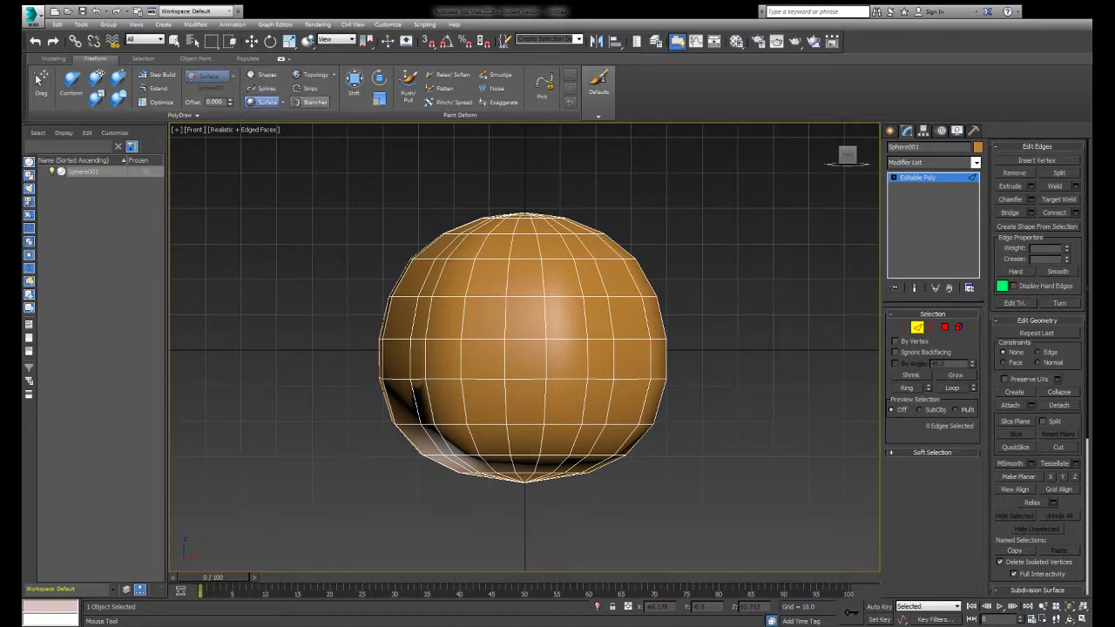
Draw a trial topology stroke on the sphere, then undo it.
click(315, 75)
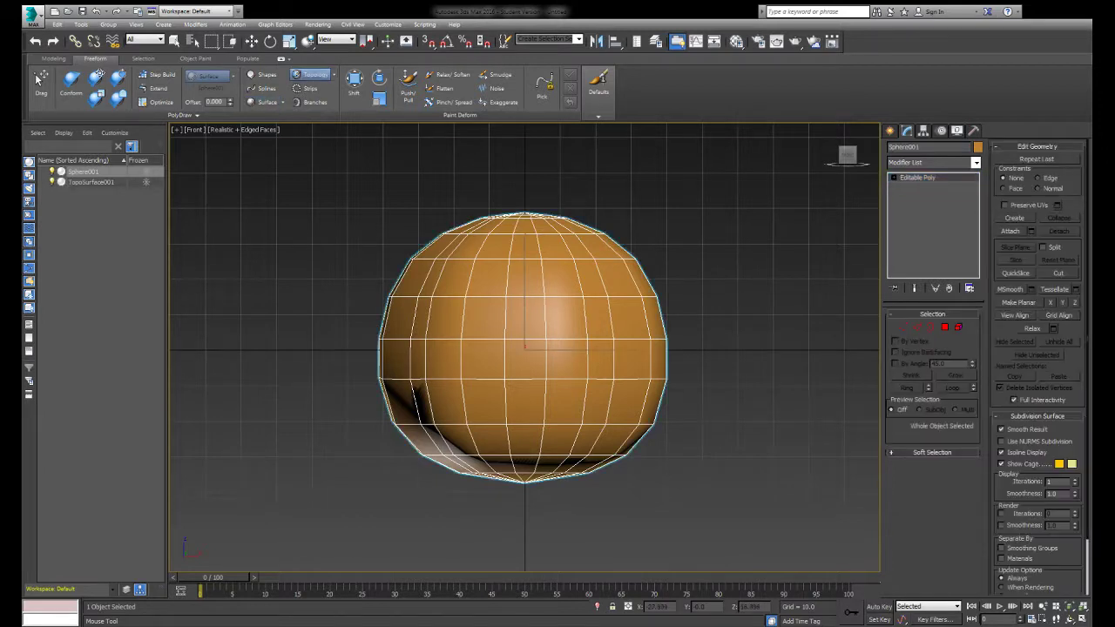
drag(438, 291, 466, 312)
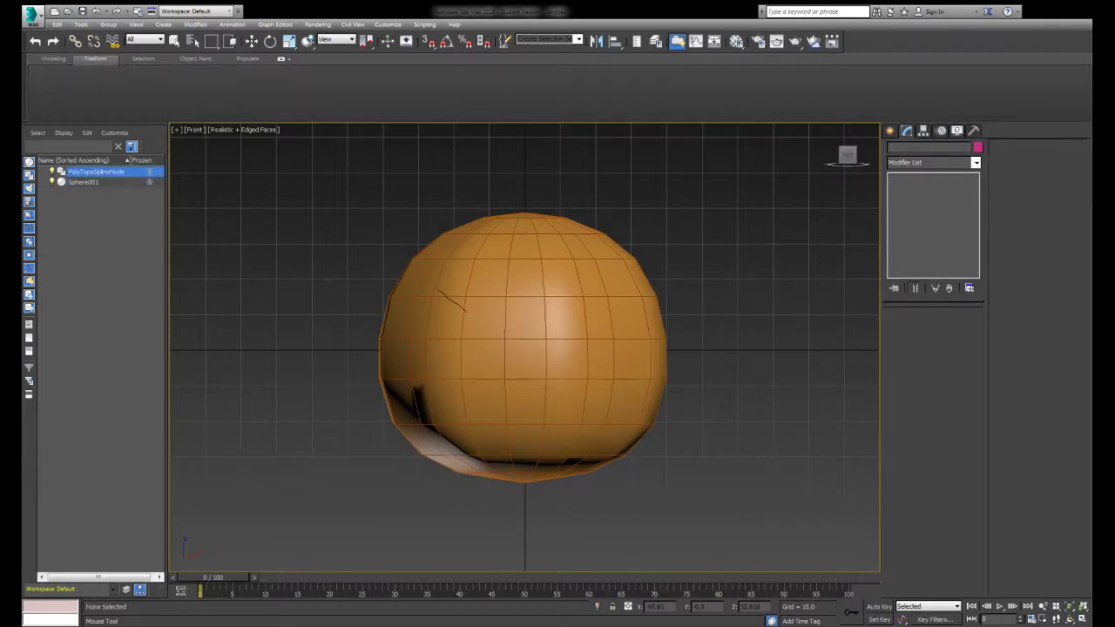
key(ctrl+z)
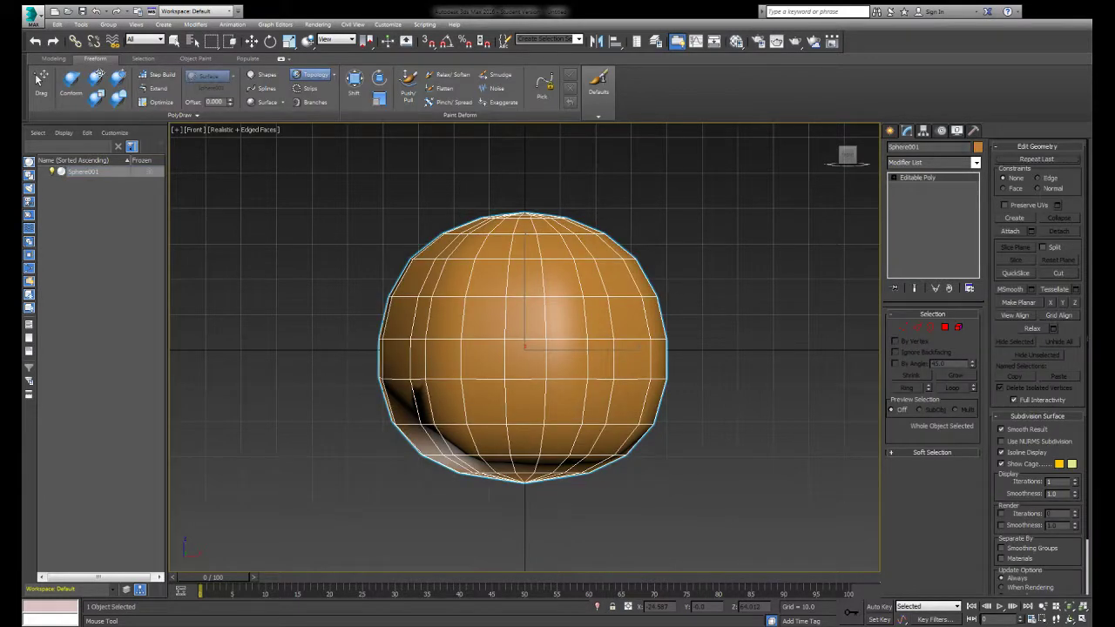
click(53, 58)
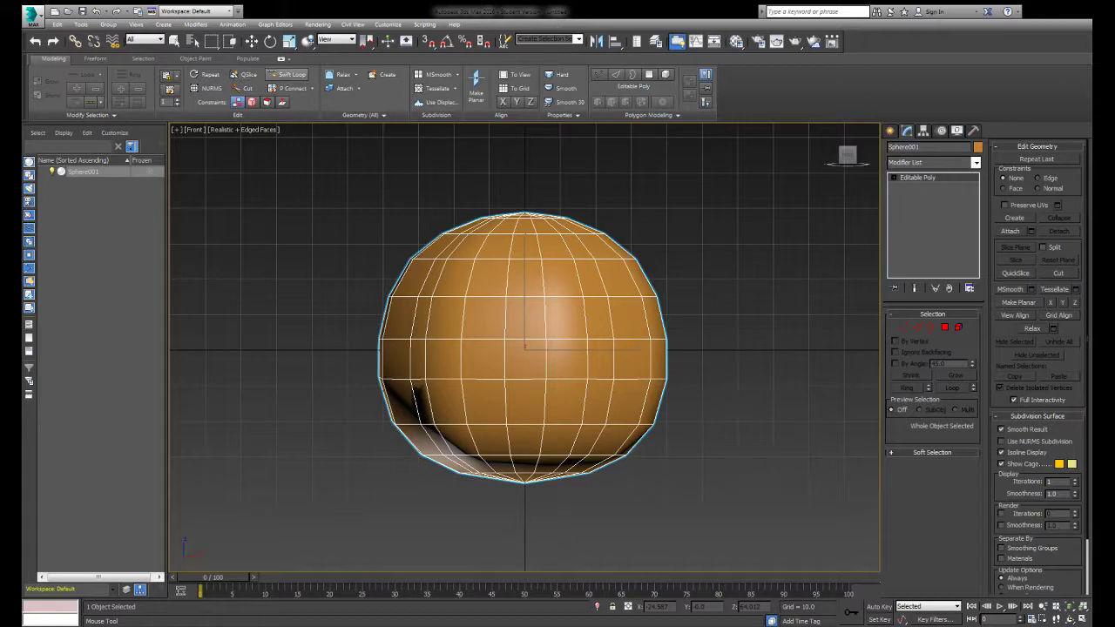
Cut a trial diamond outline on the sphere, then undo it.
click(291, 88)
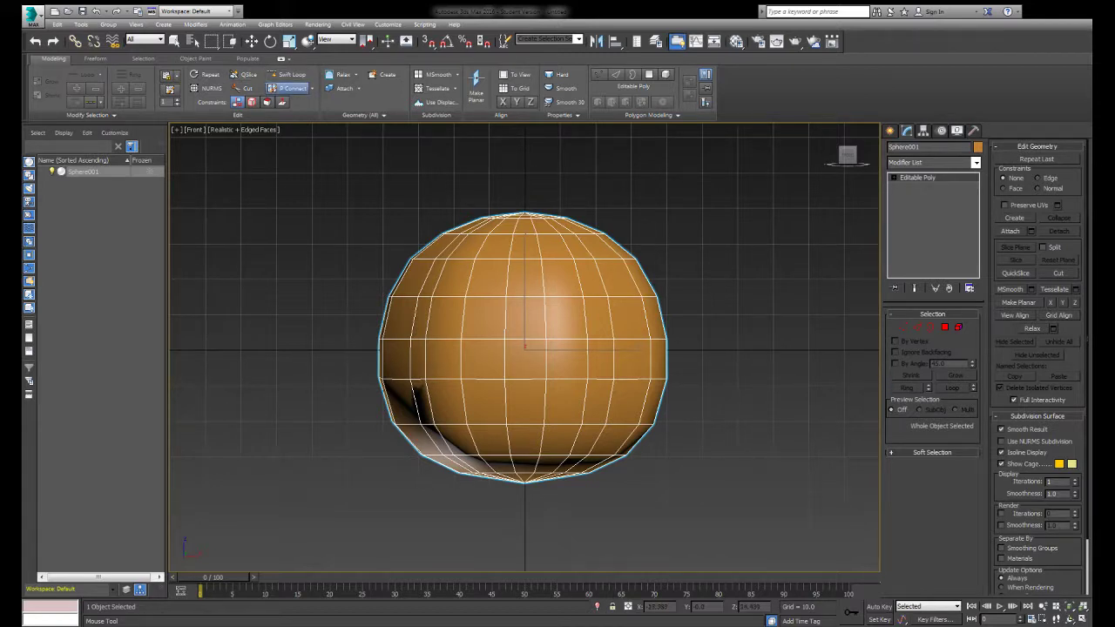
click(461, 335)
click(431, 297)
click(410, 336)
click(425, 370)
click(462, 351)
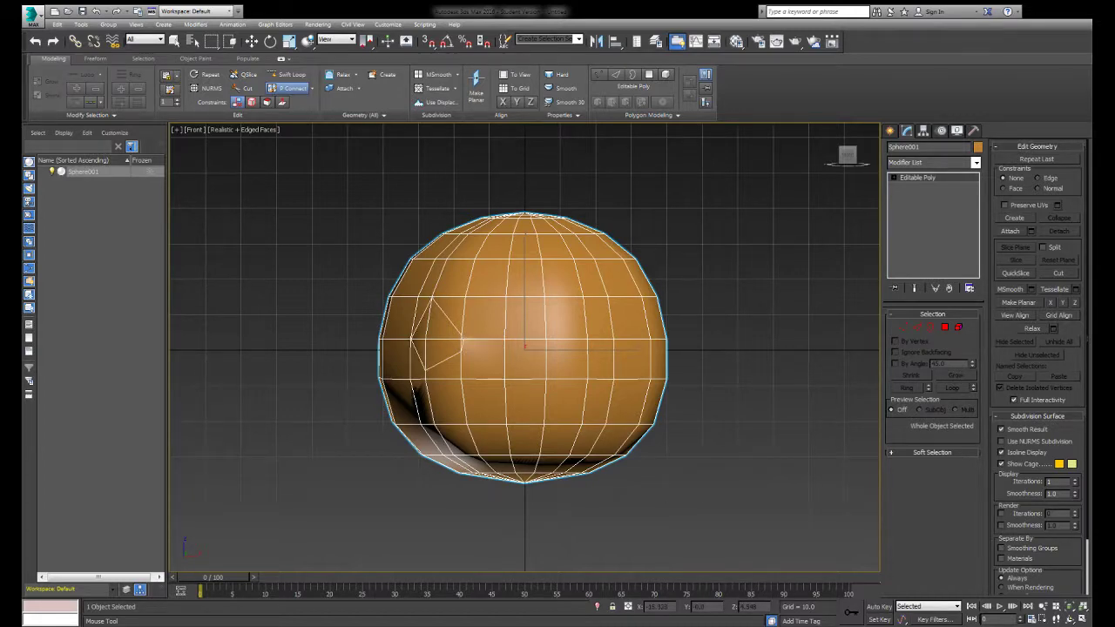
scroll(473, 342, up, 2)
scroll(473, 342, up, 4)
drag(444, 327, 446, 332)
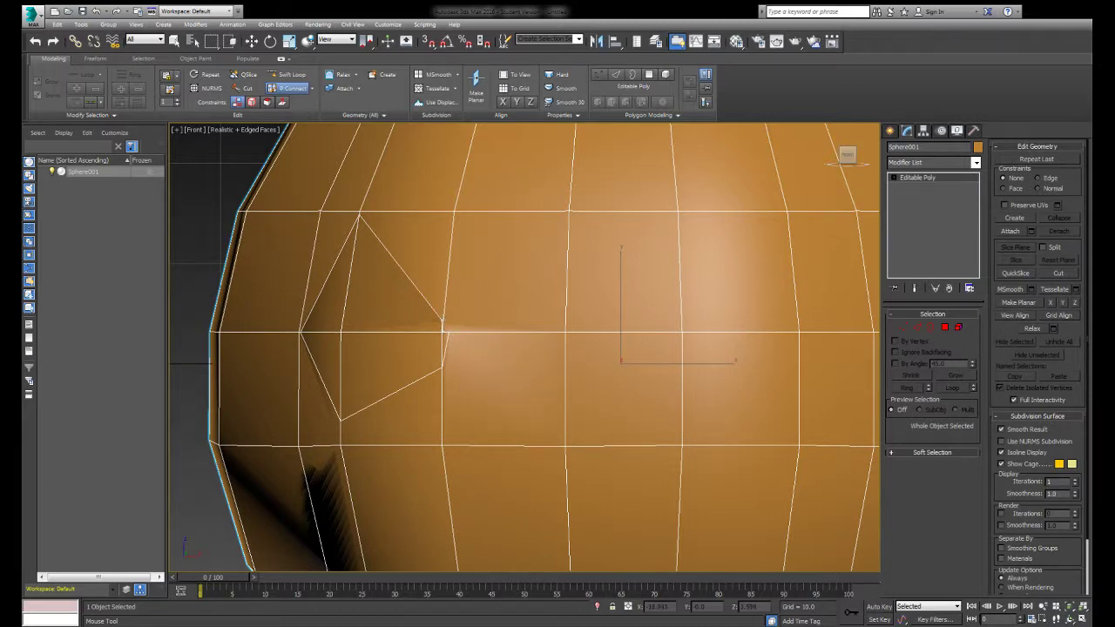
key(ctrl+z)
key(ctrl+z)
key(ctrl+z)
key(ctrl+z)
key(ctrl+z)
scroll(523, 349, down, 3)
scroll(523, 349, down, 3)
scroll(523, 349, down, 2)
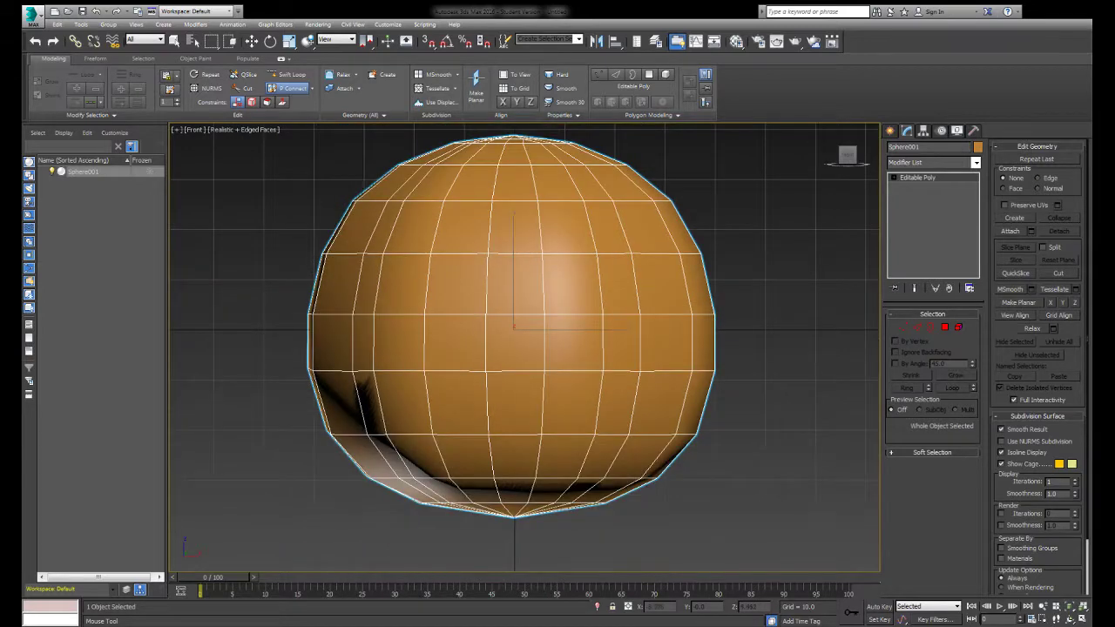
middle_drag(523, 348, 530, 347)
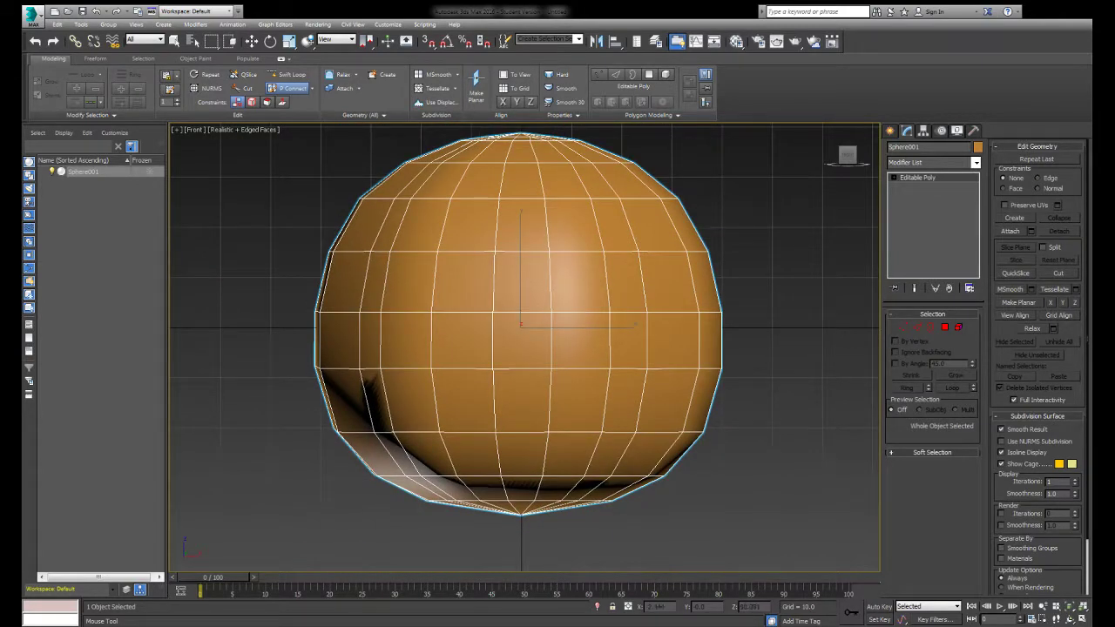
Cut the angular left and right eye outlines into the front mesh.
click(436, 261)
click(407, 311)
click(430, 338)
click(498, 332)
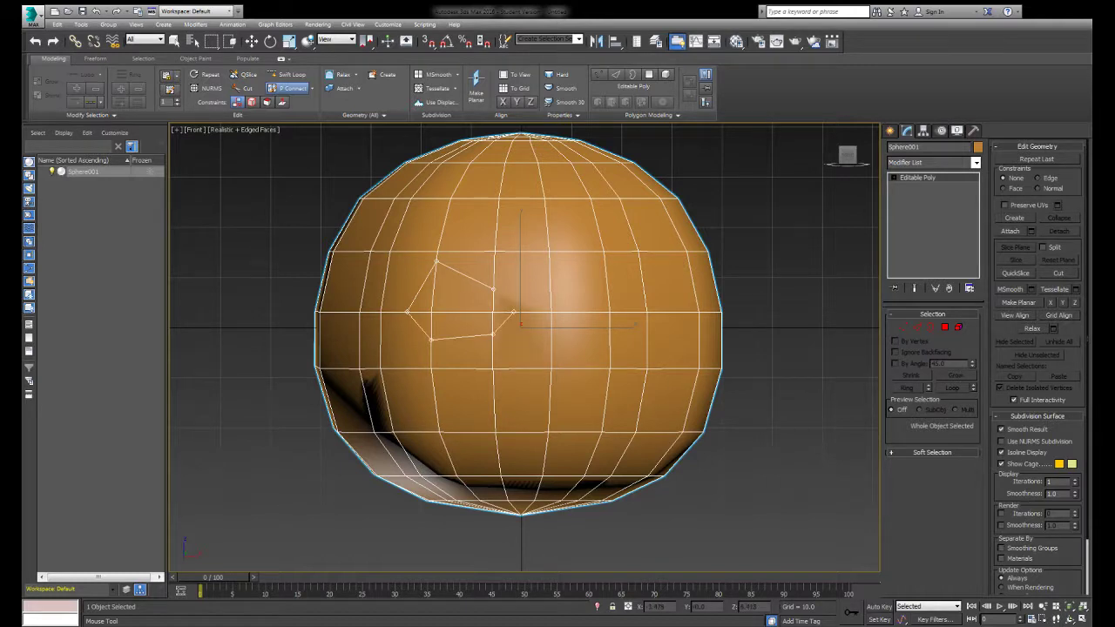
click(513, 311)
click(550, 298)
click(606, 269)
click(637, 311)
click(609, 345)
click(550, 327)
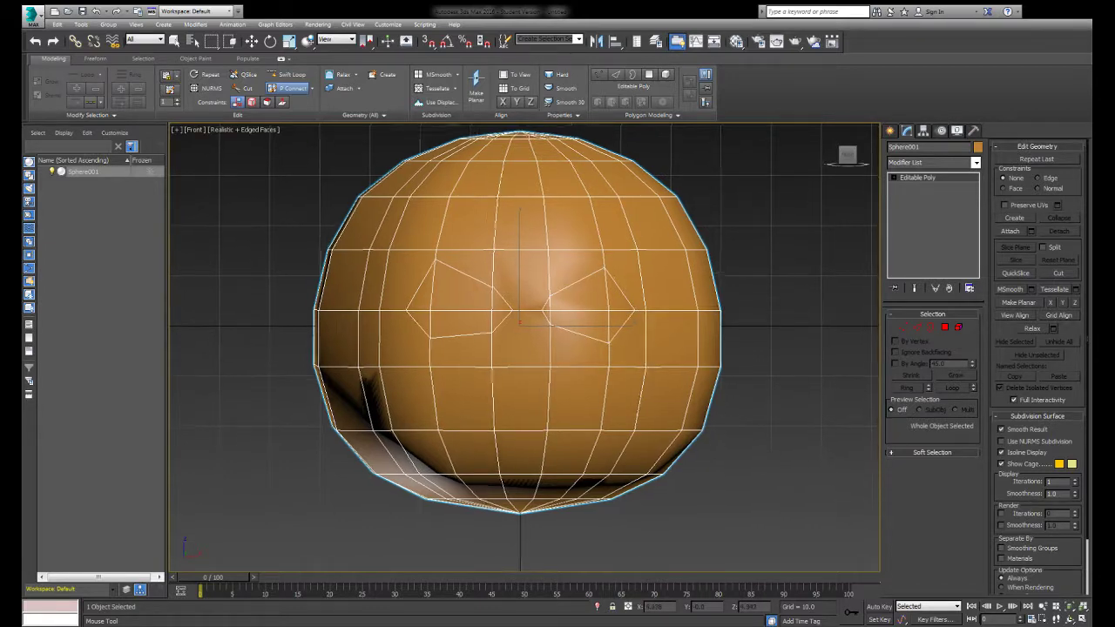
Cut the jagged mouth outline with a tooth, plus an extra edge inside the right eye.
scroll(544, 309, up, 2)
scroll(543, 309, up, 5)
scroll(536, 309, up, 3)
scroll(537, 309, down, 5)
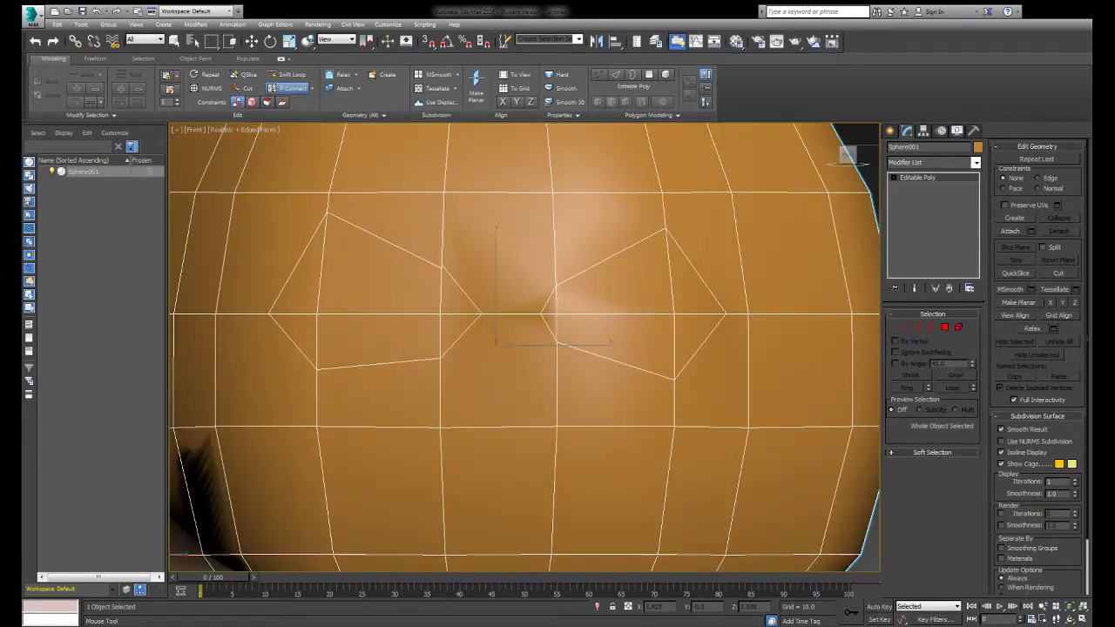
middle_drag(536, 348, 537, 267)
scroll(501, 294, down, 4)
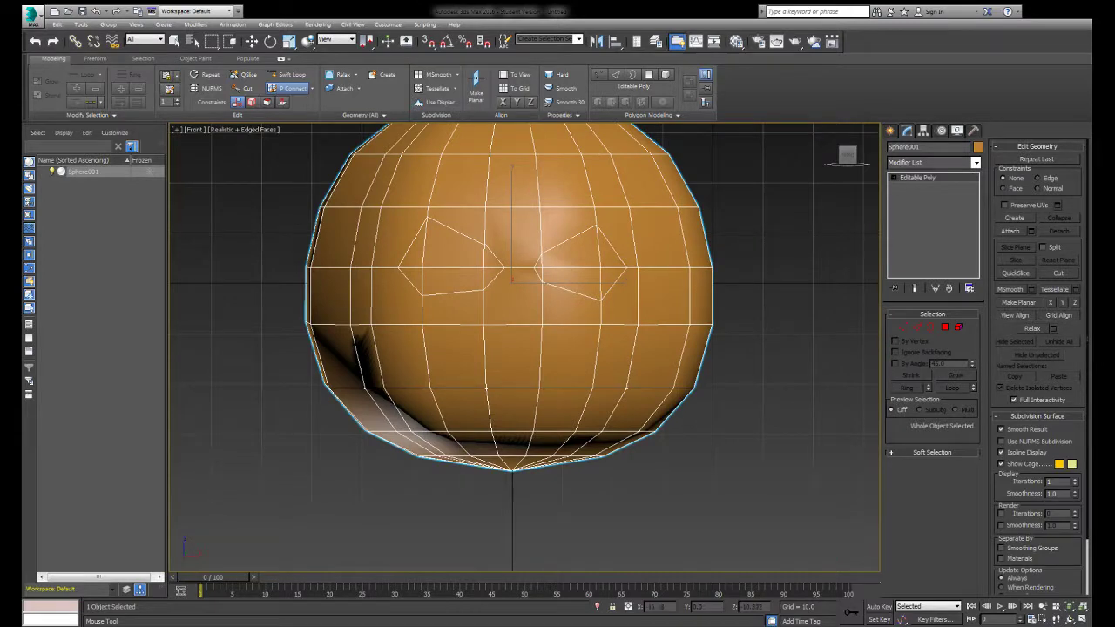
click(452, 324)
click(422, 308)
click(484, 352)
click(485, 385)
click(540, 385)
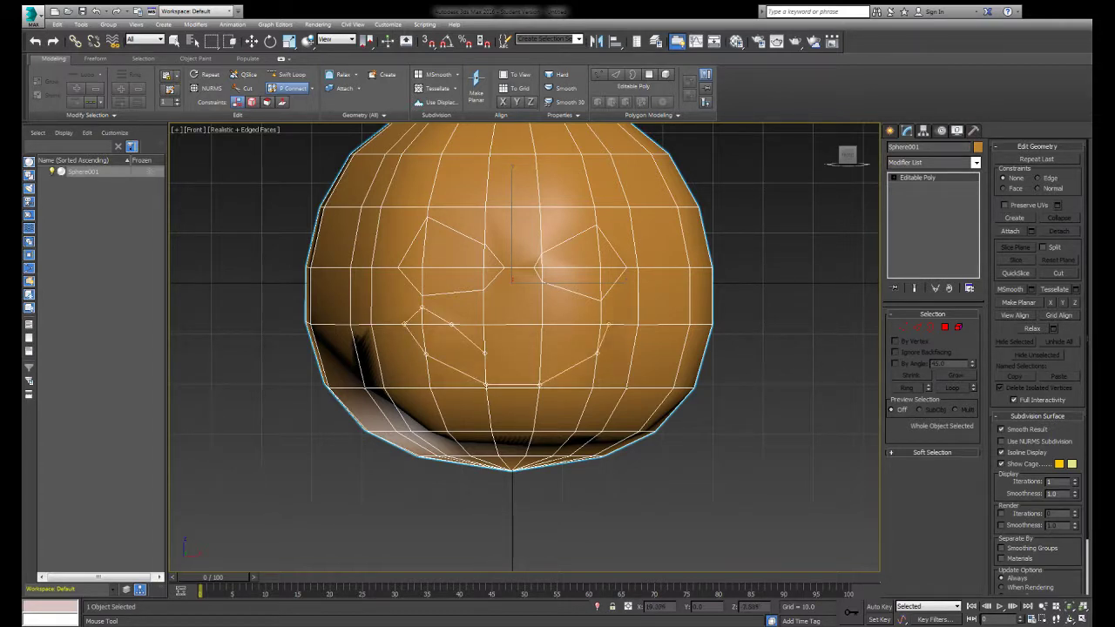
click(573, 324)
click(541, 340)
scroll(440, 363, up, 1)
scroll(440, 363, up, 4)
scroll(441, 363, down, 1)
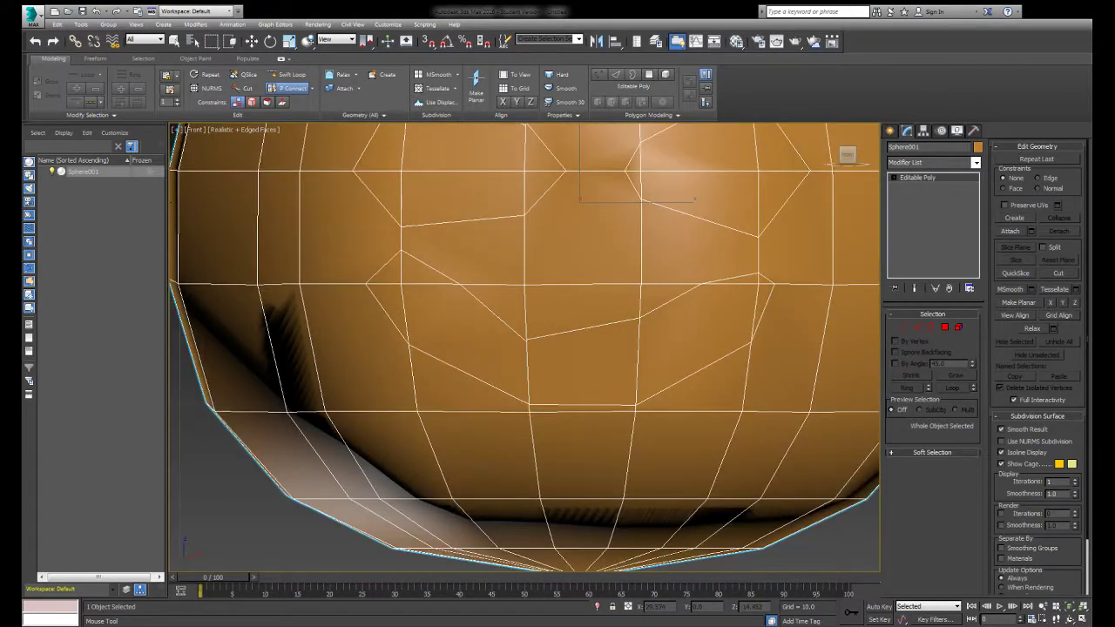
At vertex level with Move active, select and inspect a mouth vertex in wireframe.
key(1)
scroll(619, 349, up, 2)
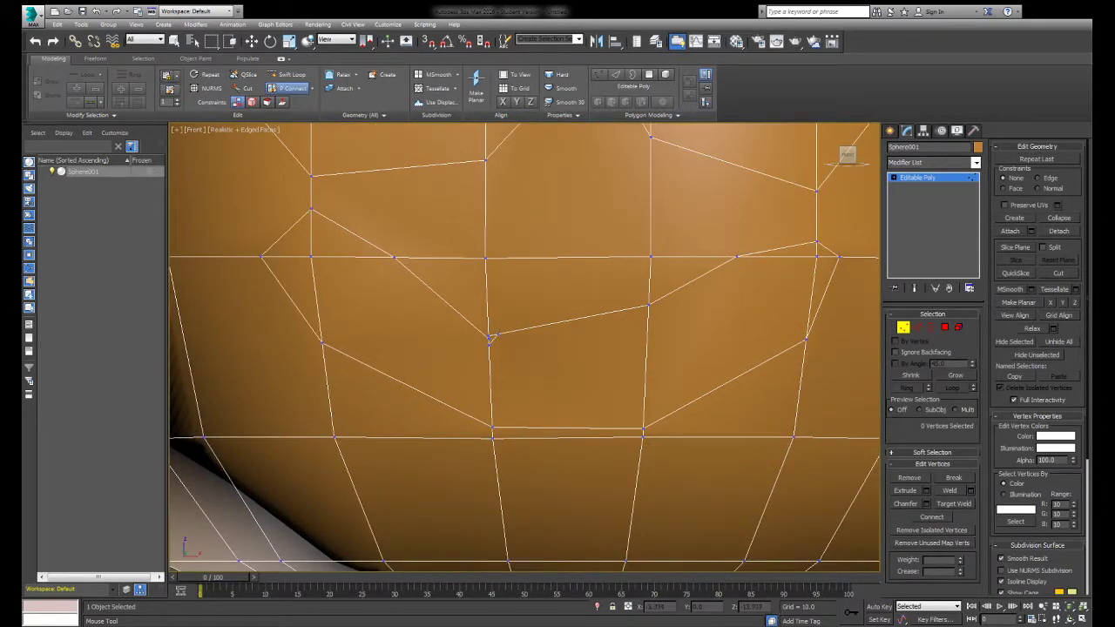
key(w)
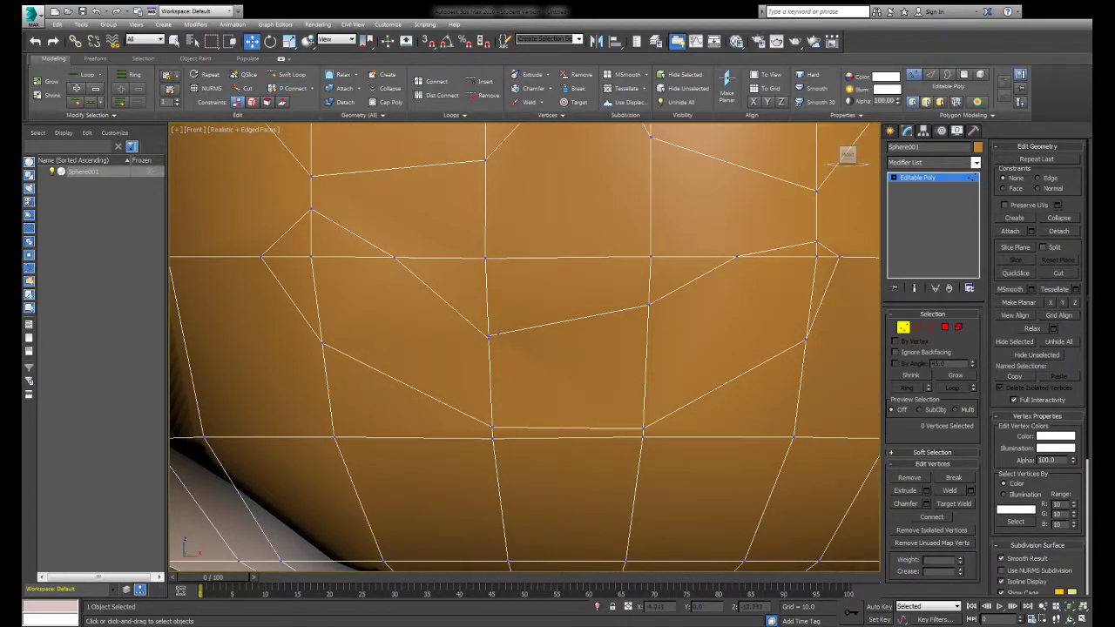
click(489, 335)
key(F3)
key(F3)
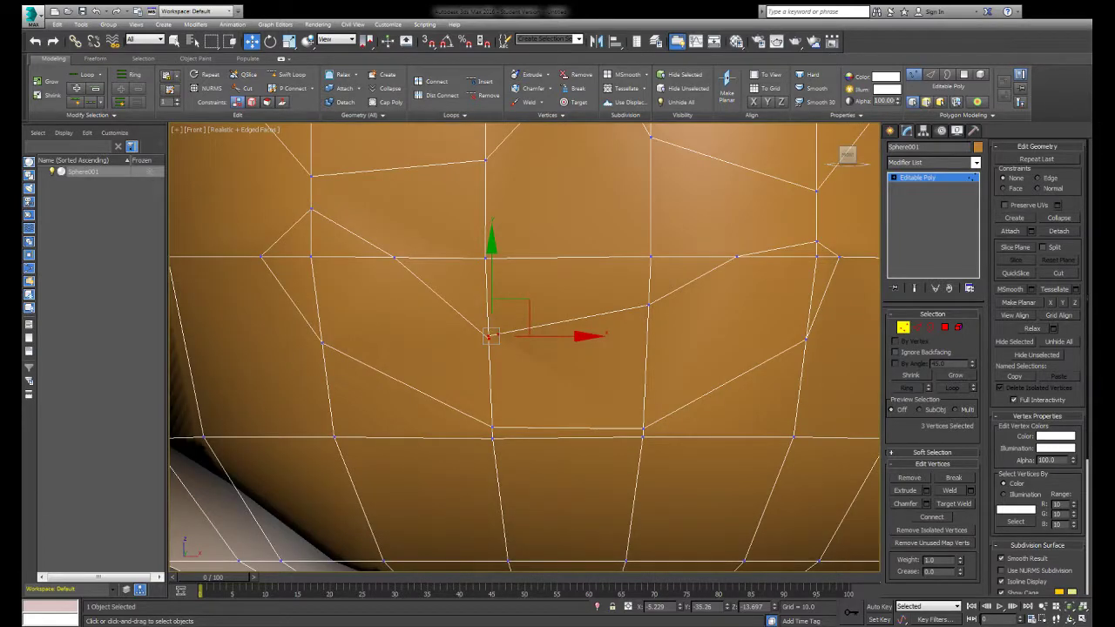
alt+middle_drag(489, 336, 471, 287)
key(F3)
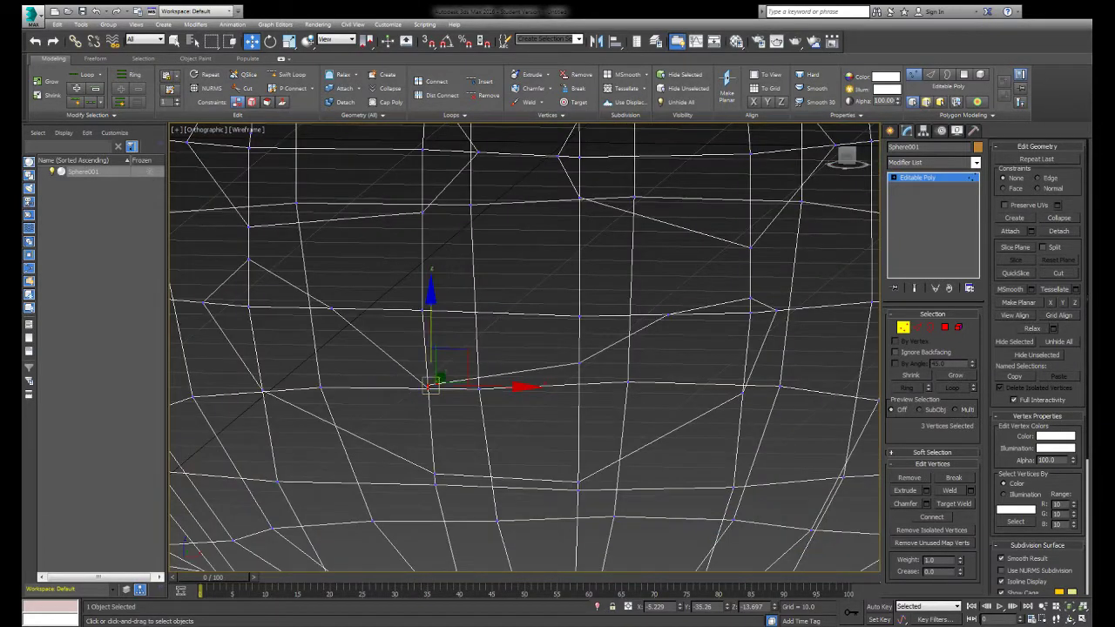
key(F3)
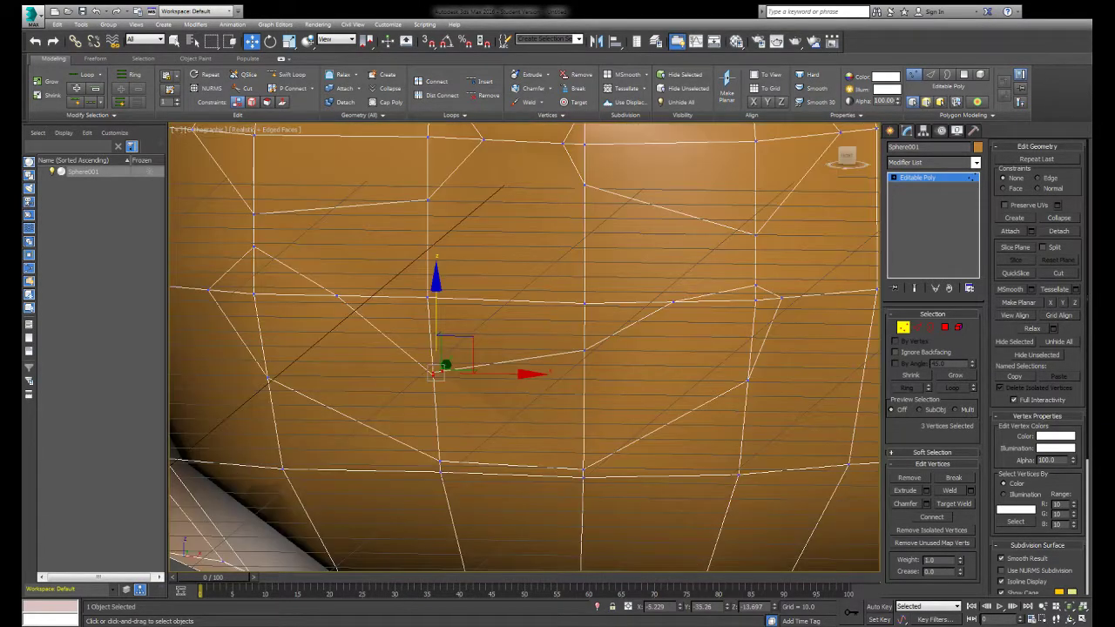
Check vertices near the mouth and top of the face, then switch to polygon level.
click(435, 374)
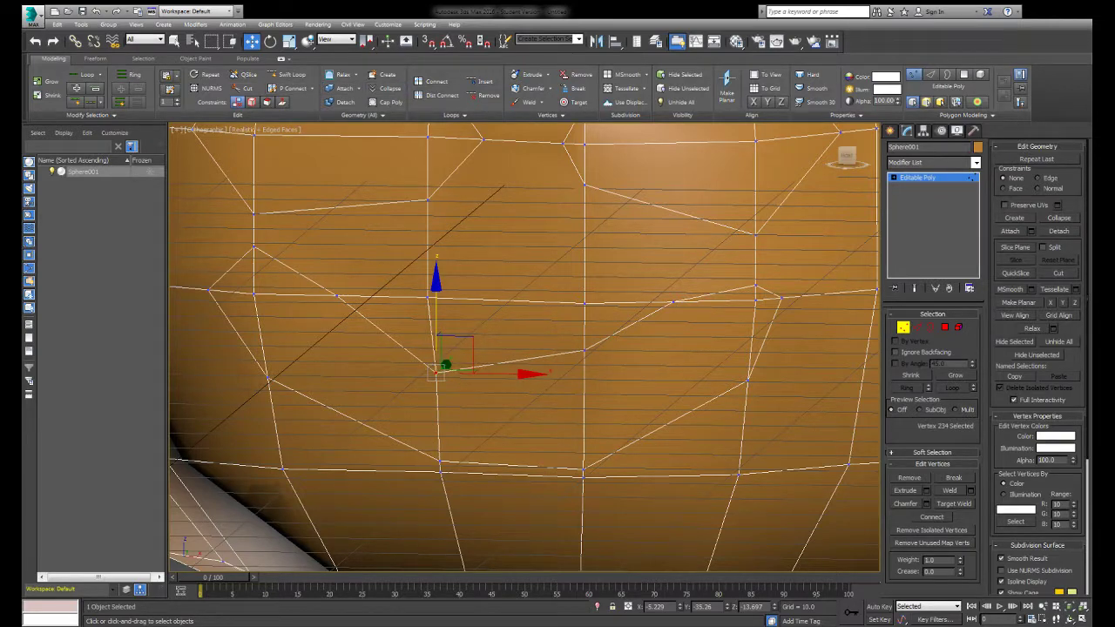
middle_drag(435, 373, 413, 461)
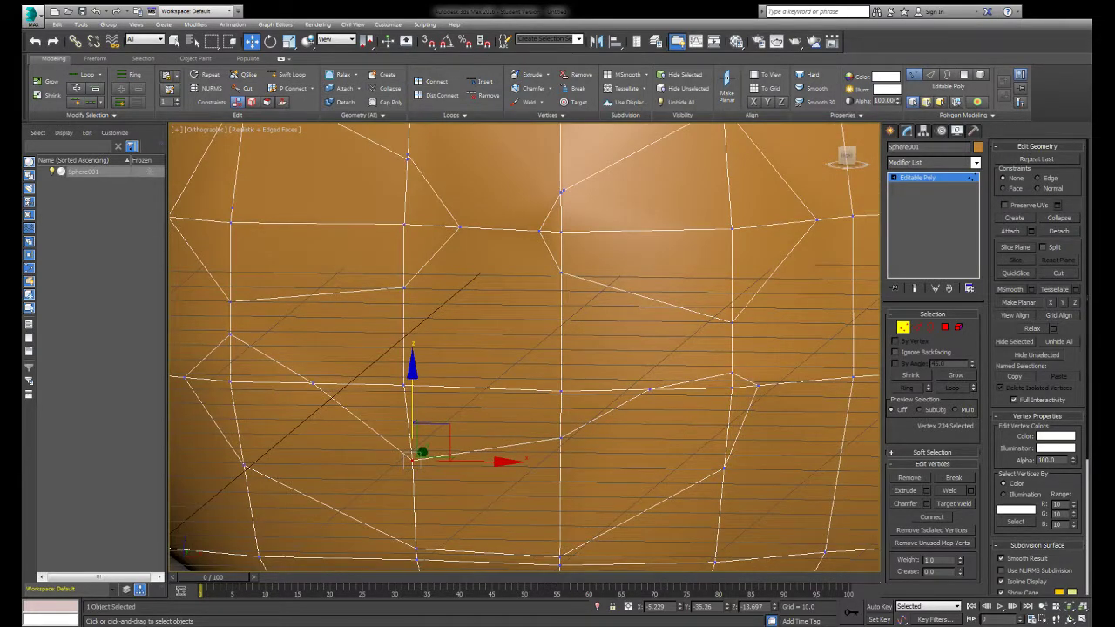
key(F3)
click(408, 157)
key(F3)
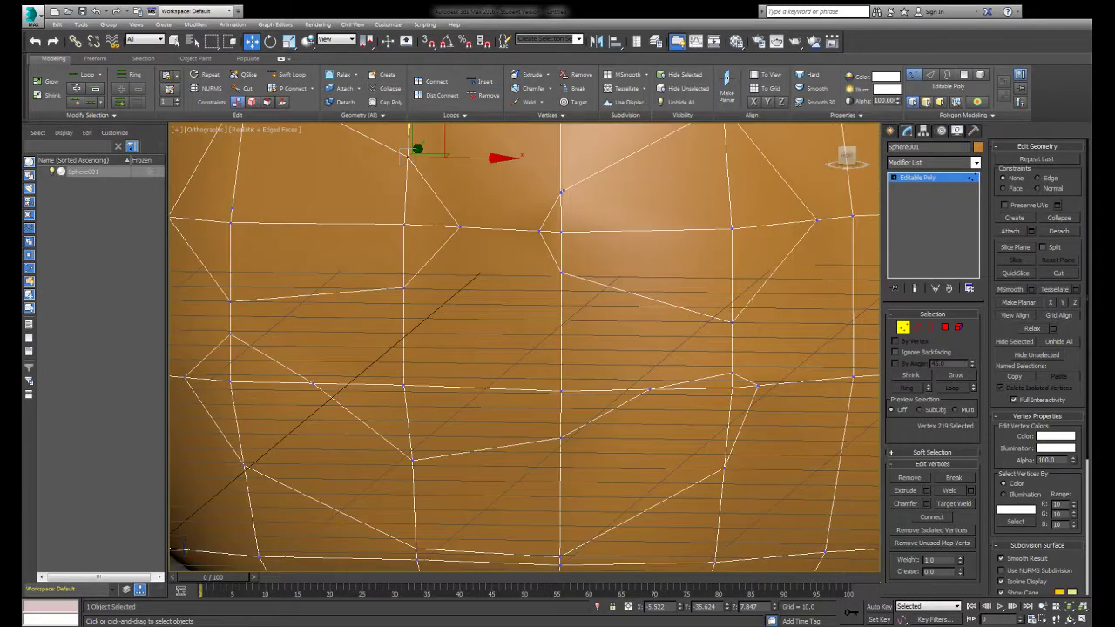
click(562, 189)
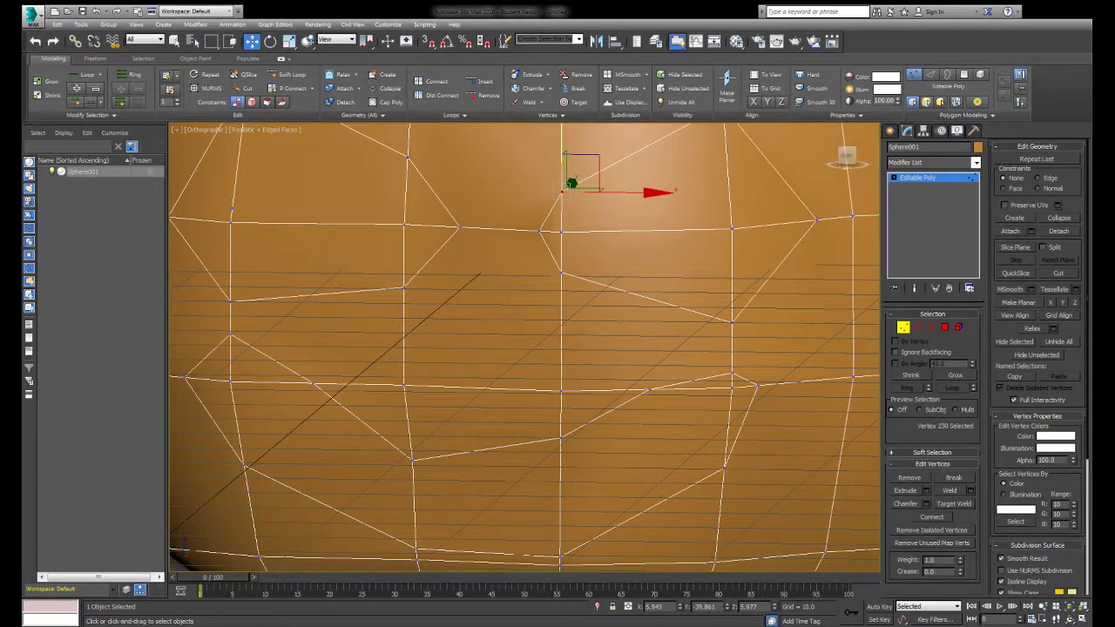
scroll(565, 180, down, 3)
key(ctrl+d)
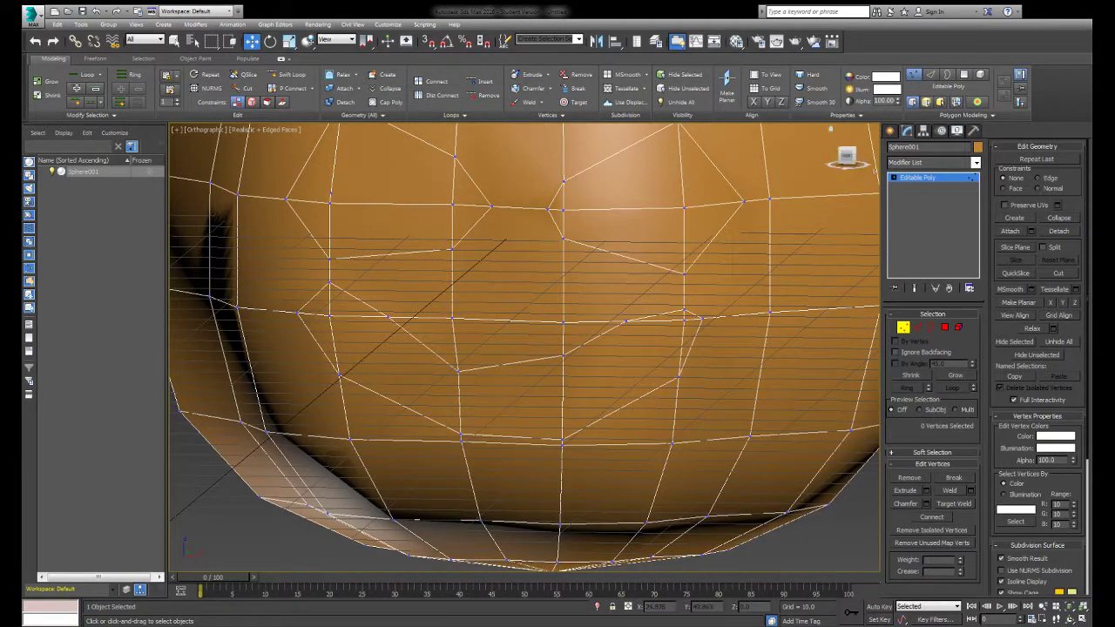
mouse_move(662, 261)
alt+middle_down()
mouse_move(728, 231)
mouse_move(710, 309)
alt+middle_up()
scroll(727, 230, down, 3)
key(4)
click(664, 344)
Delete the right and left eye polygons to open the eye holes.
key(ctrl+d)
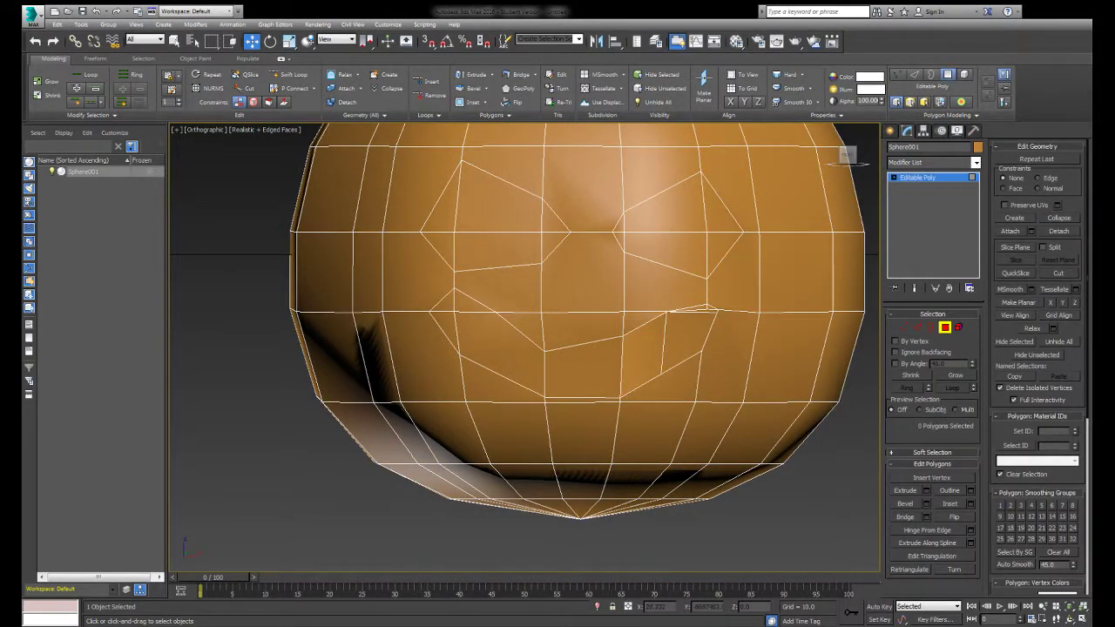
click(706, 324)
key(ctrl+d)
click(709, 312)
key(ctrl+d)
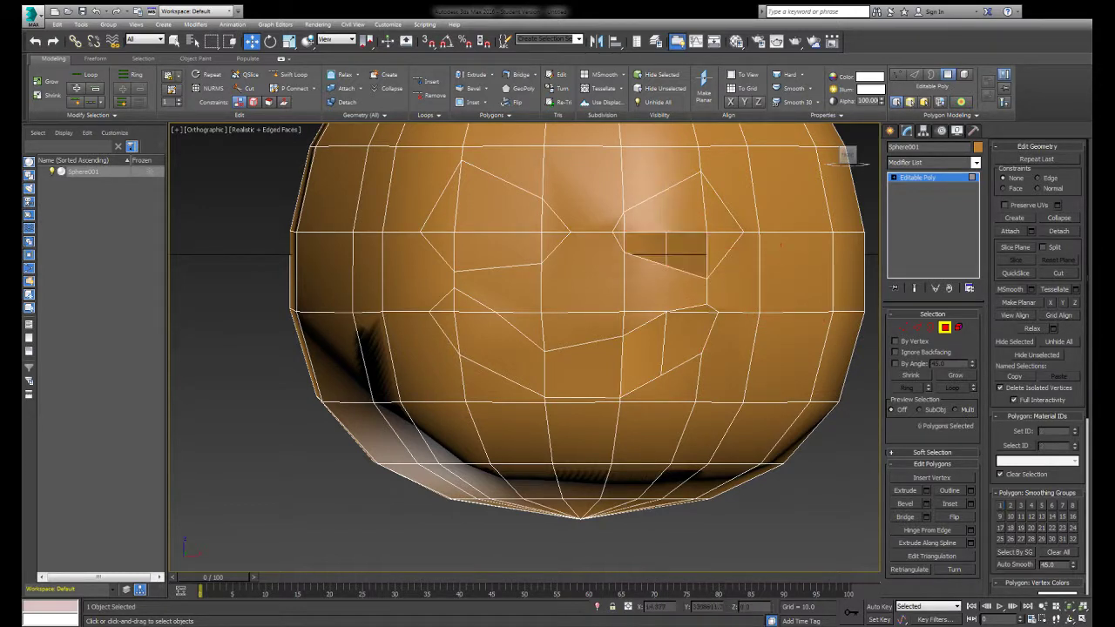
click(721, 244)
key(Delete)
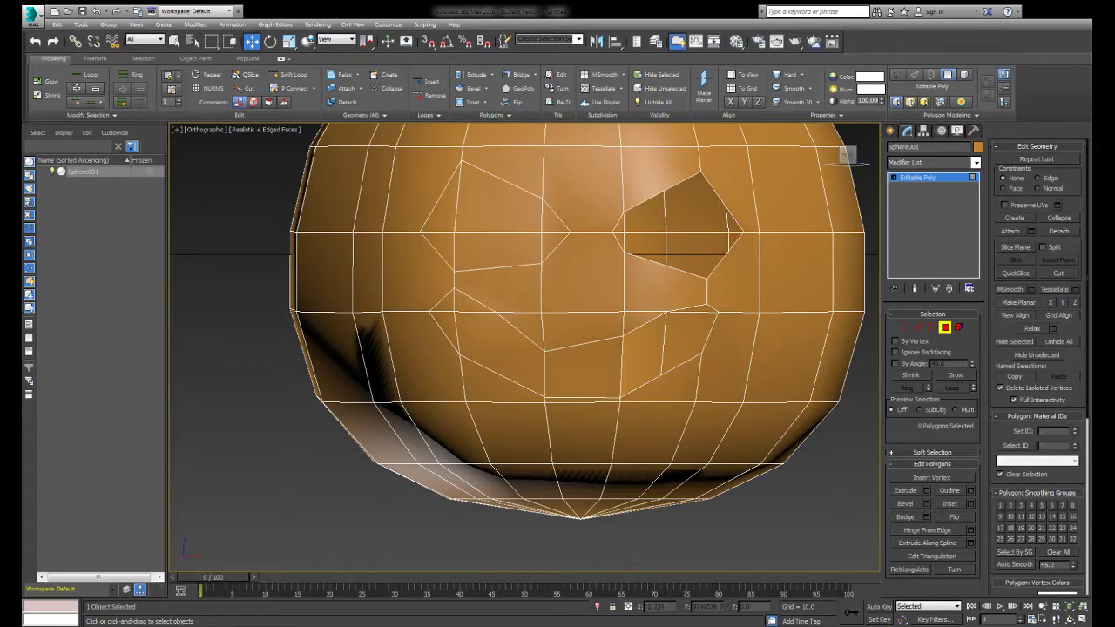
click(514, 249)
key(Delete)
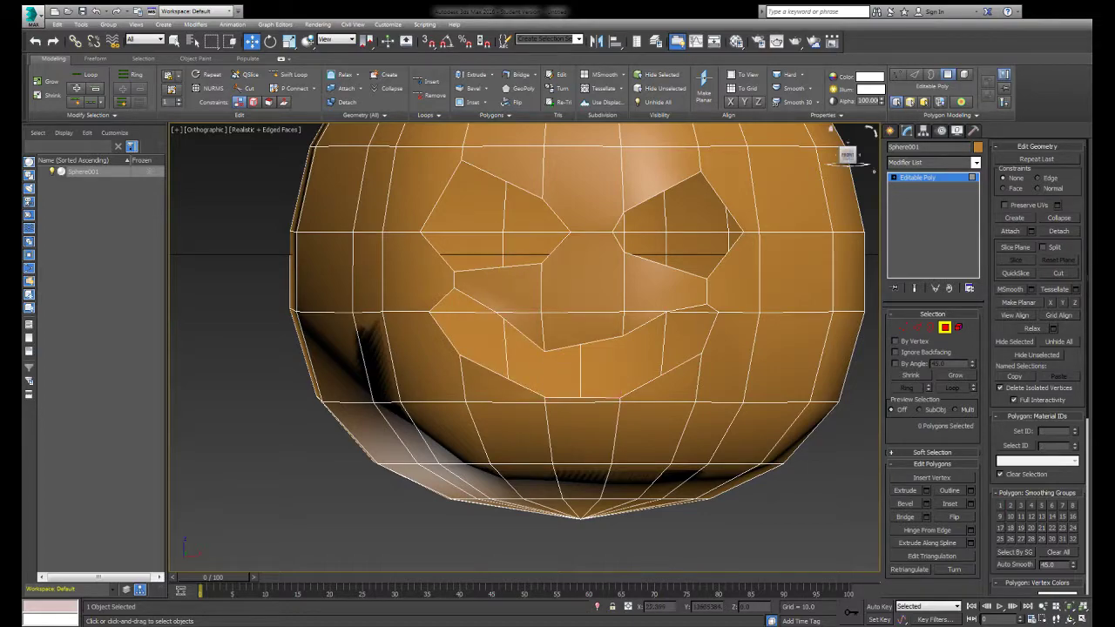
Delete the selected eye and mouth faces, then show the viewport plain shaded.
alt+middle_drag(561, 355, 488, 349)
alt+middle_drag(560, 355, 627, 357)
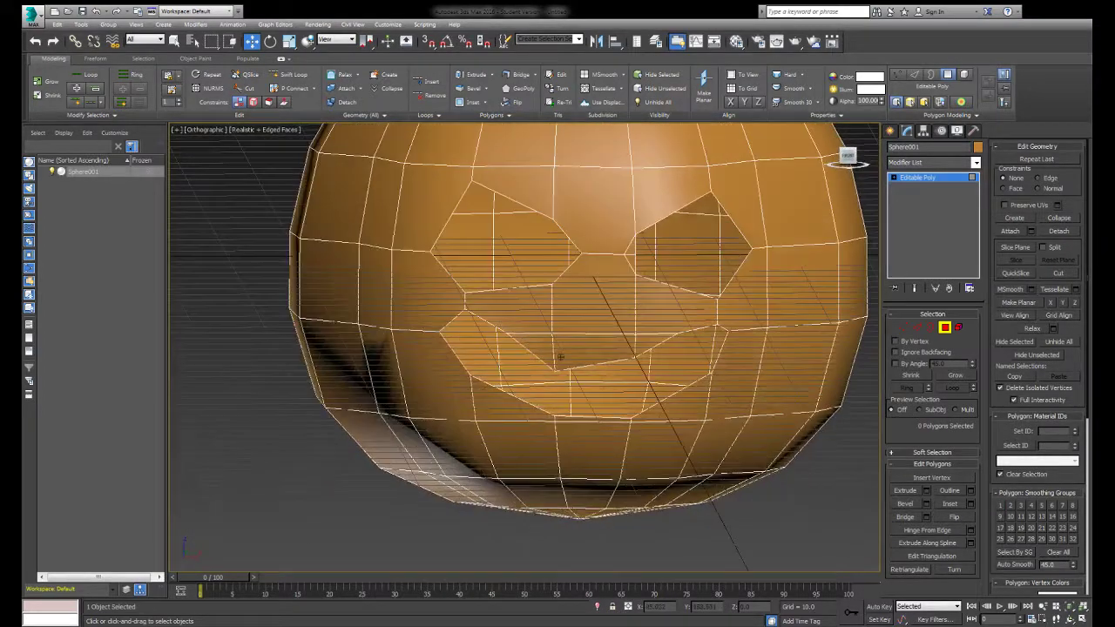
key(5)
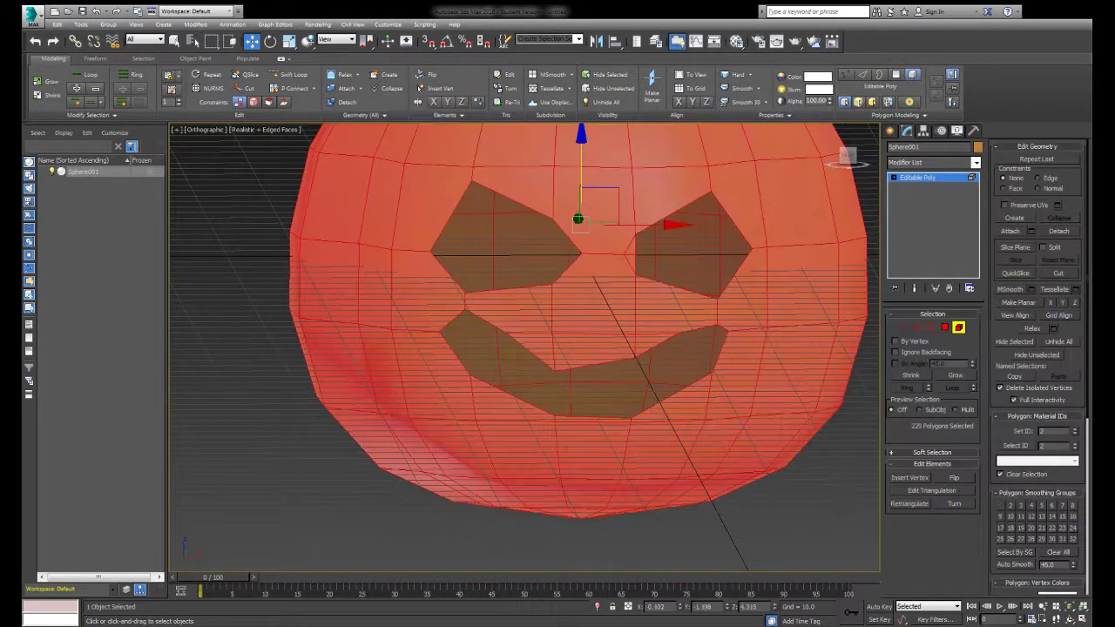
key(ctrl+a)
click(289, 41)
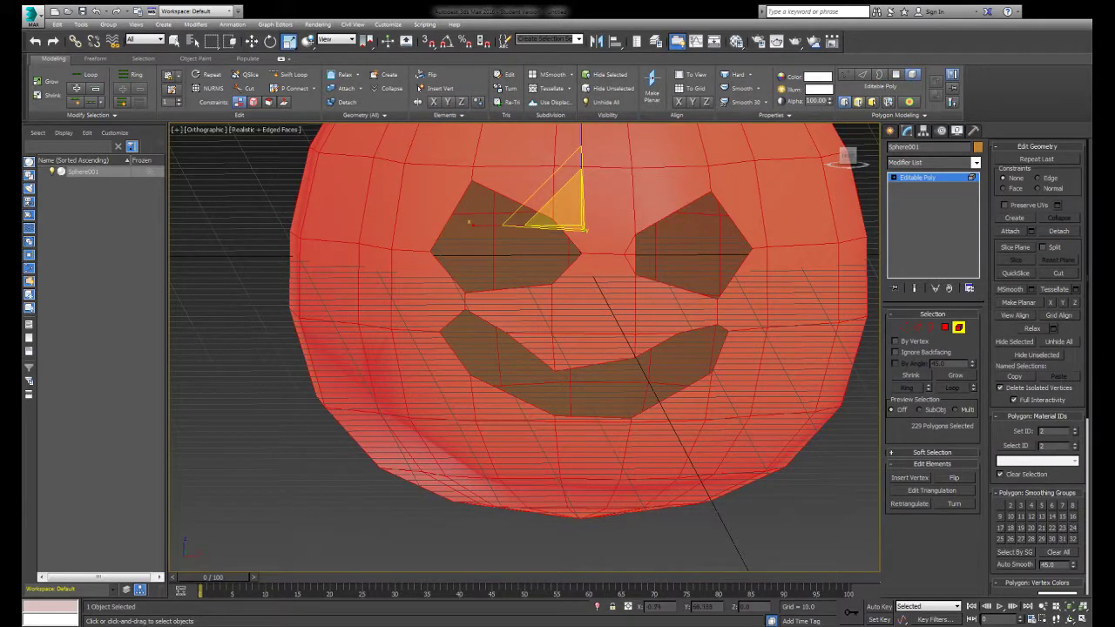
key(F2)
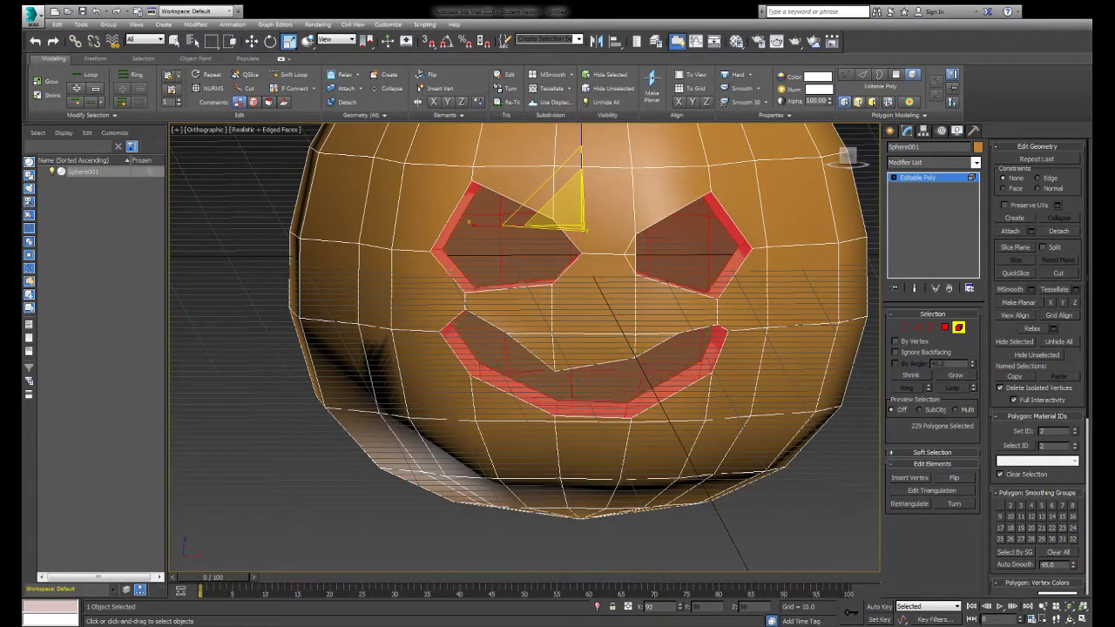
key(F2)
key(F2)
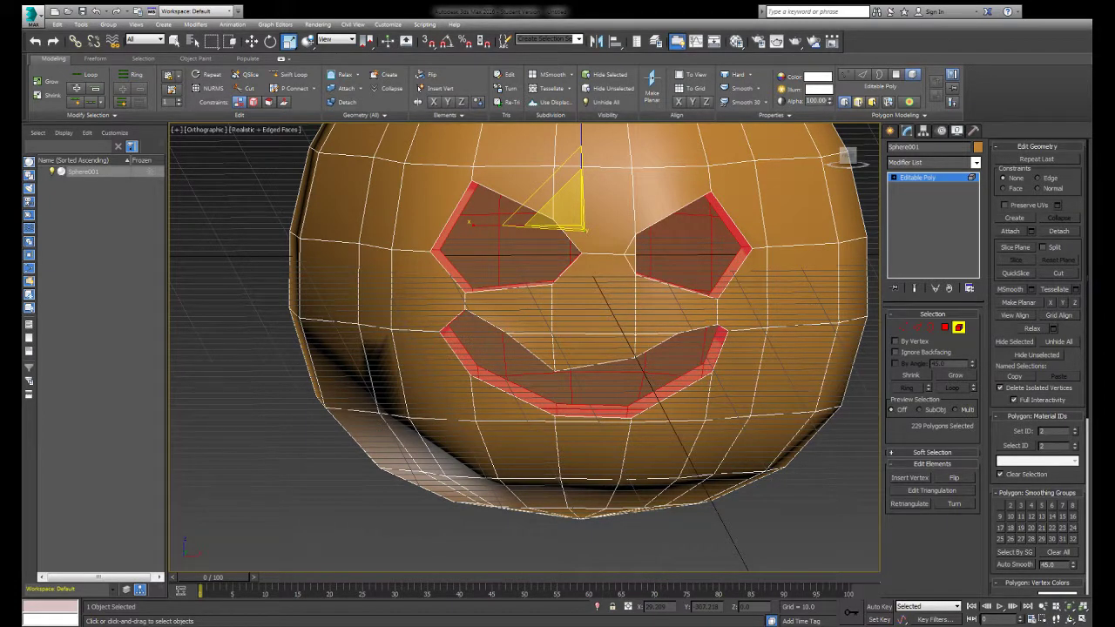
key(F2)
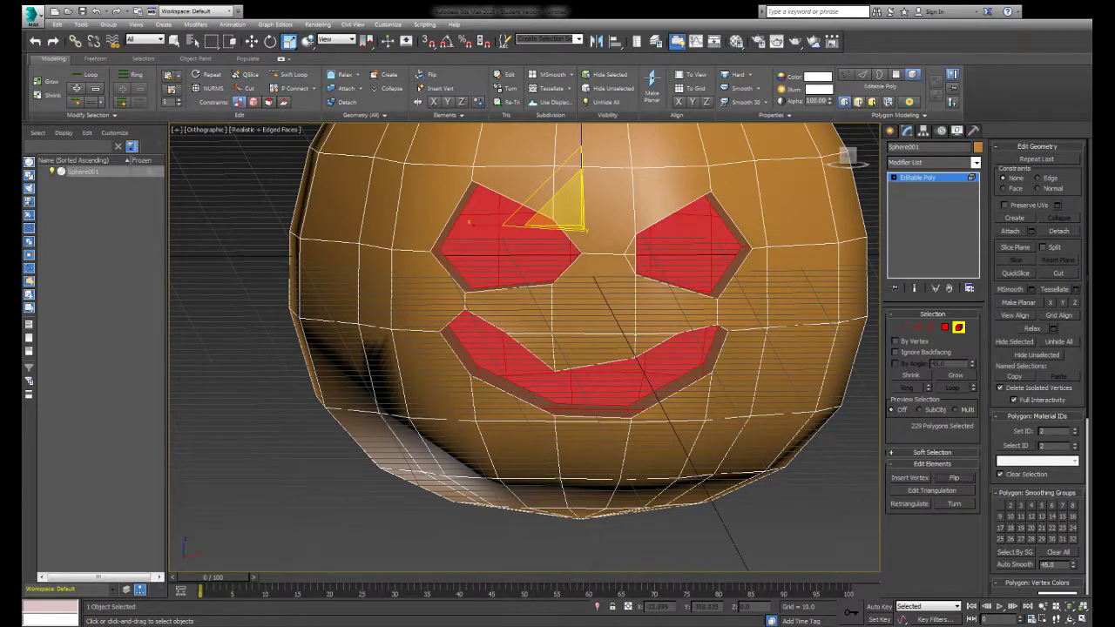
key(Delete)
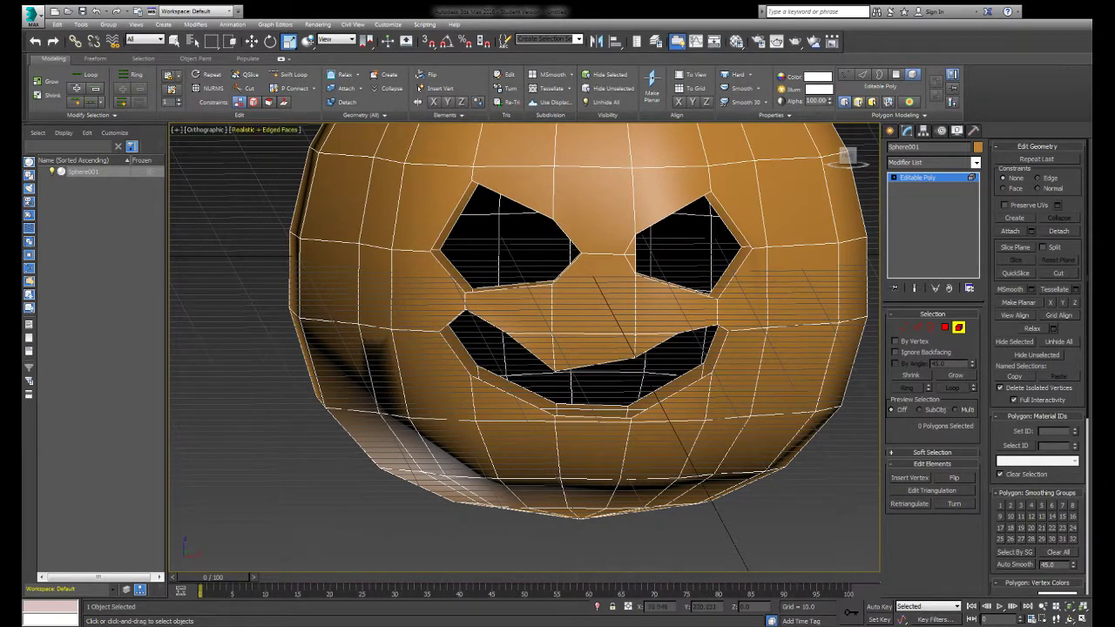
key(shift+F3)
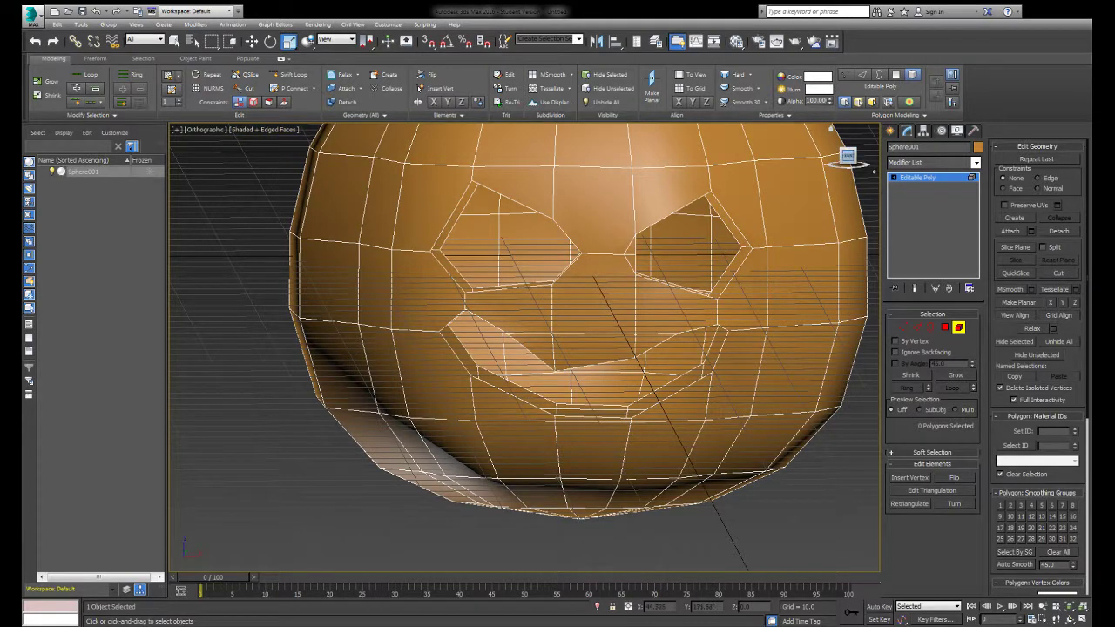
At edge level, select border edges around the right and left eye holes.
drag(845, 157, 849, 160)
key(2)
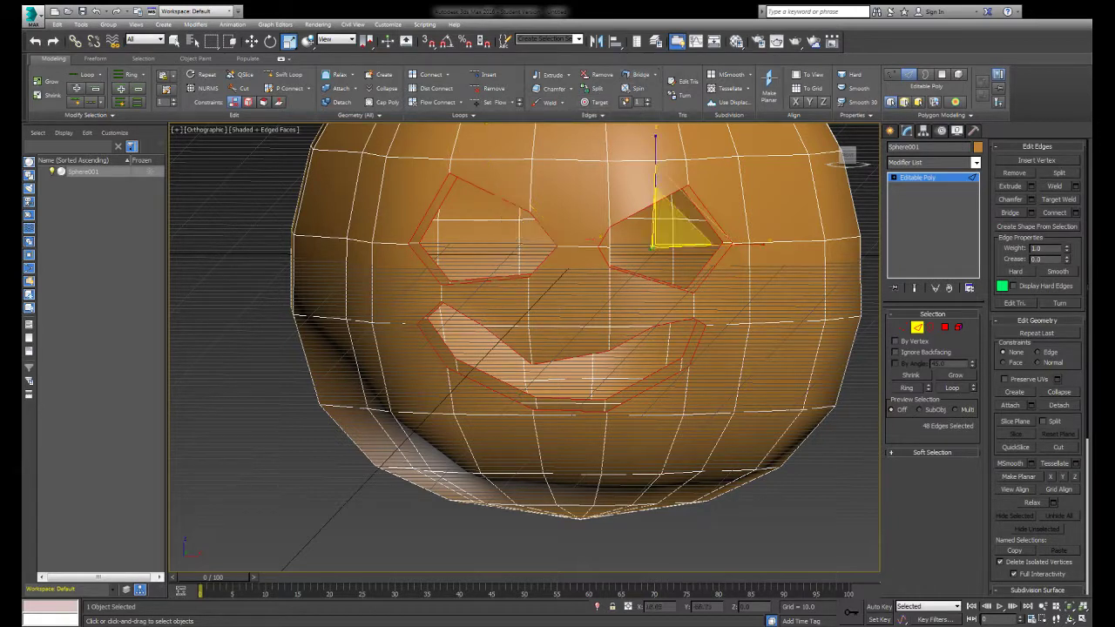
click(702, 213)
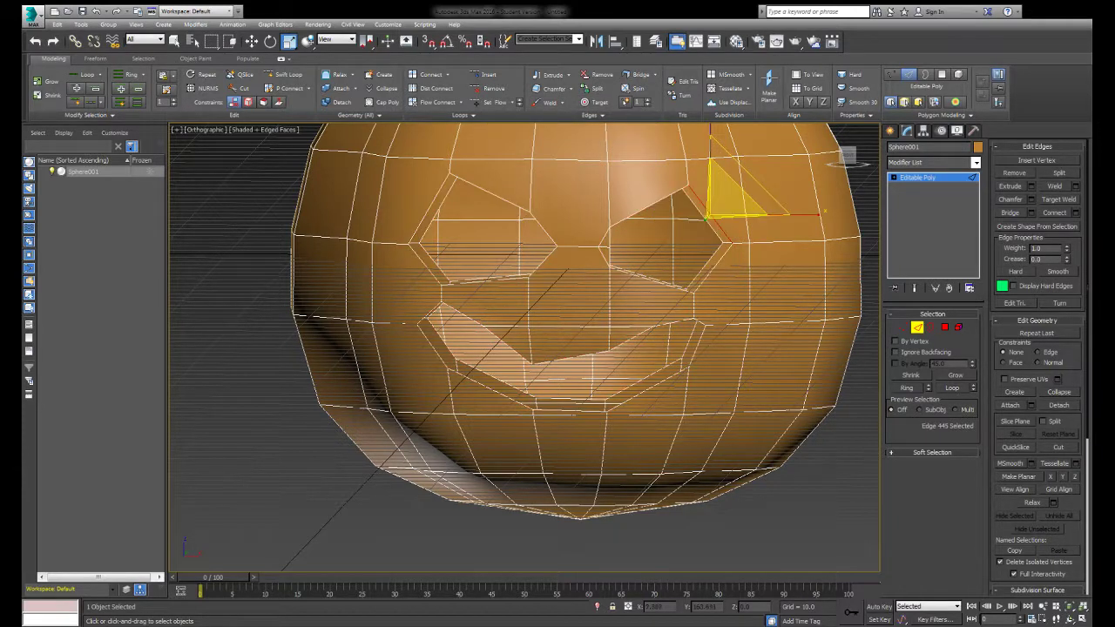
click(713, 262)
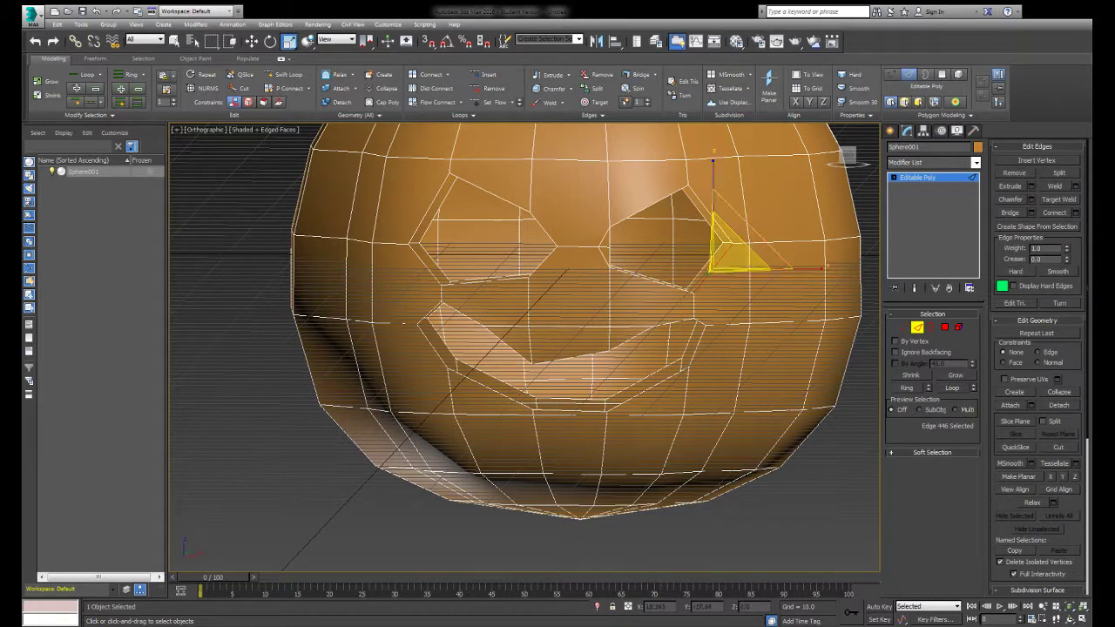
click(704, 263)
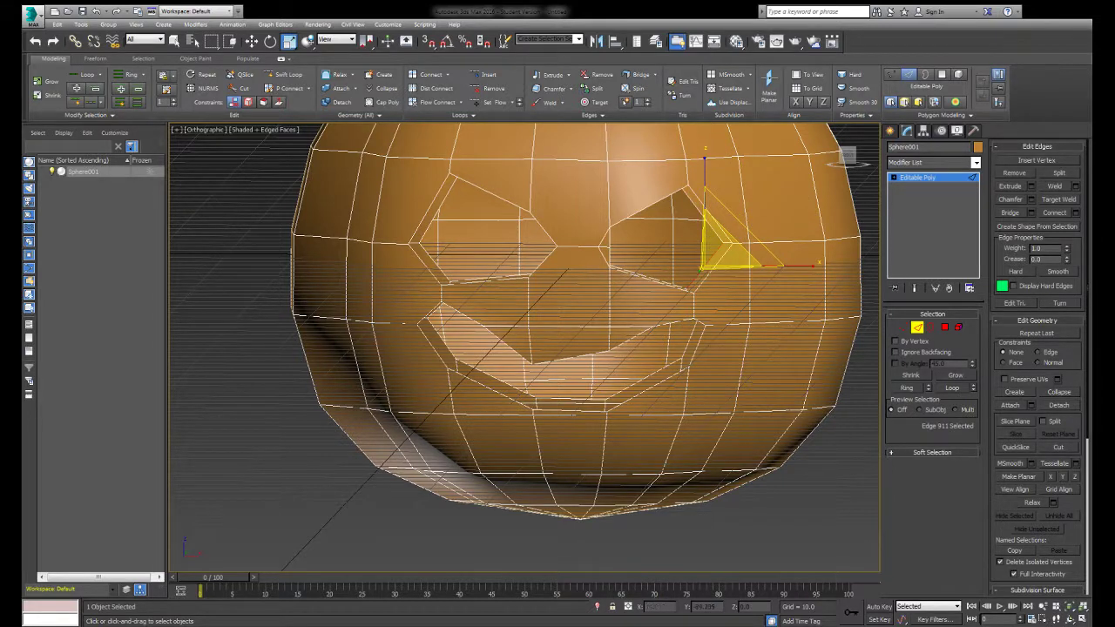
click(424, 261)
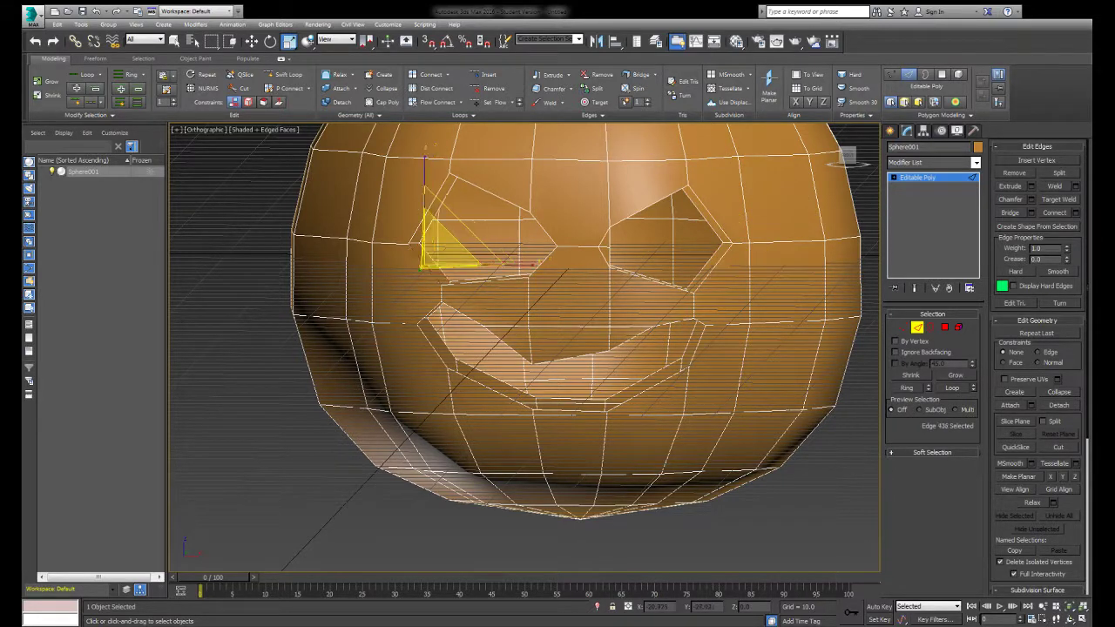
click(440, 211)
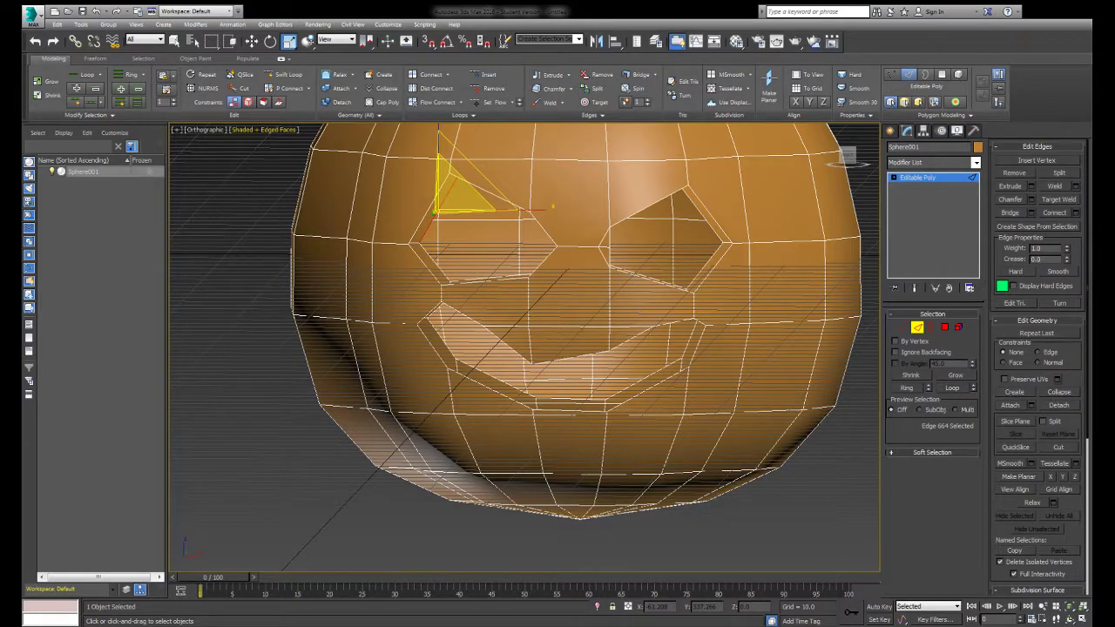
Bridge the gaps on the right eye's right, upper-right and lower borders.
mouse_move(552, 207)
alt+middle_down()
mouse_move(560, 356)
mouse_move(575, 396)
mouse_move(527, 357)
alt+middle_up()
scroll(578, 403, up, 3)
click(636, 75)
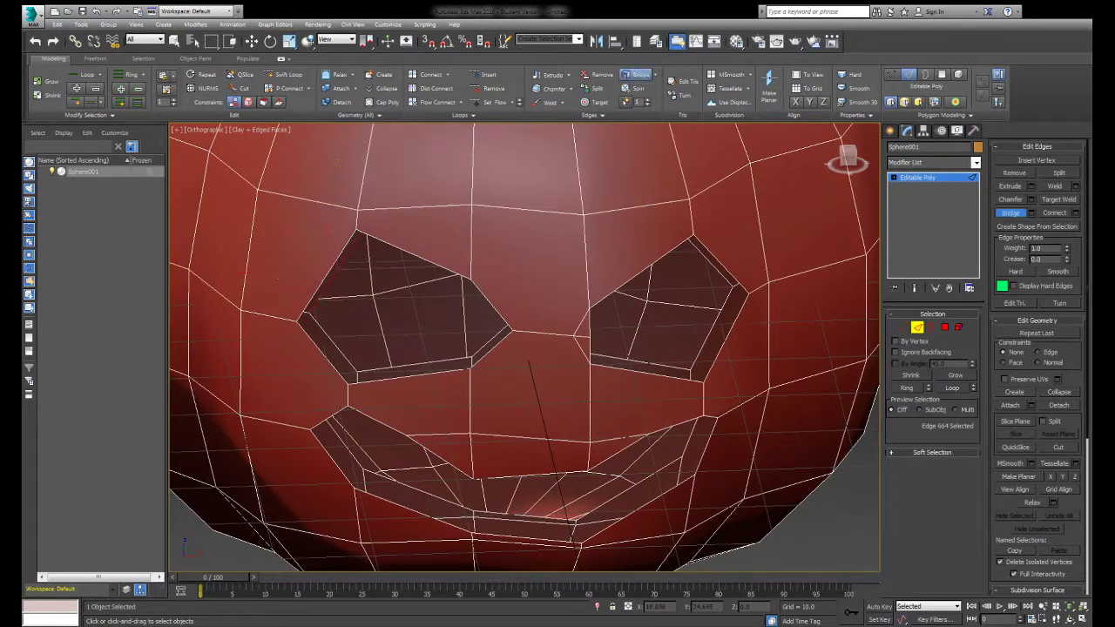
click(715, 344)
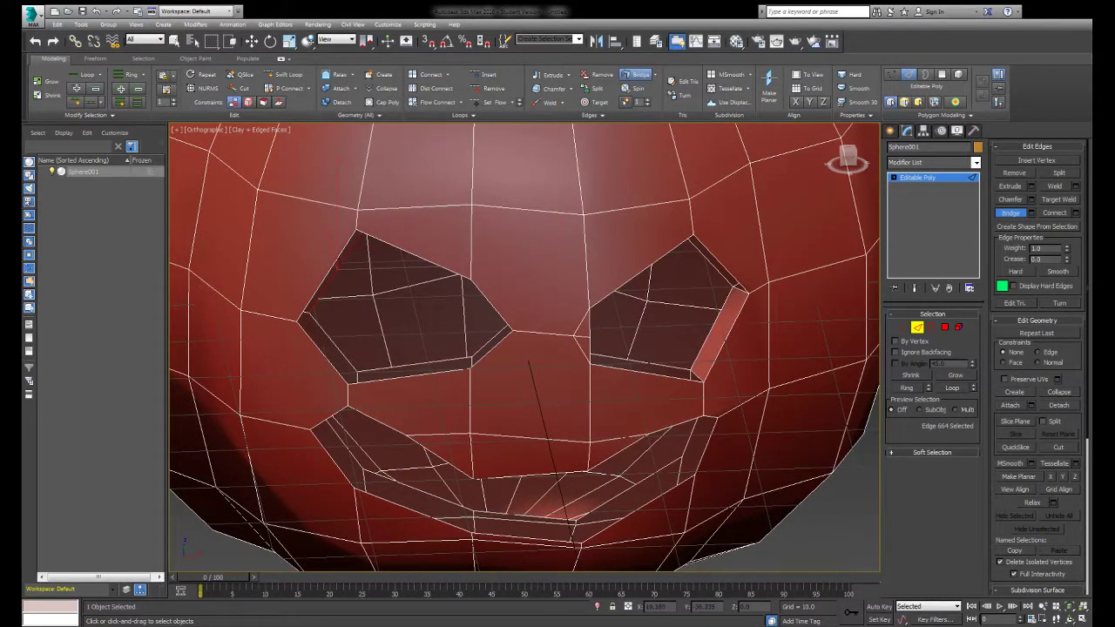
click(717, 262)
click(644, 367)
Return to polygon level, clear the selection and orbit up toward the pumpkin's top.
key(4)
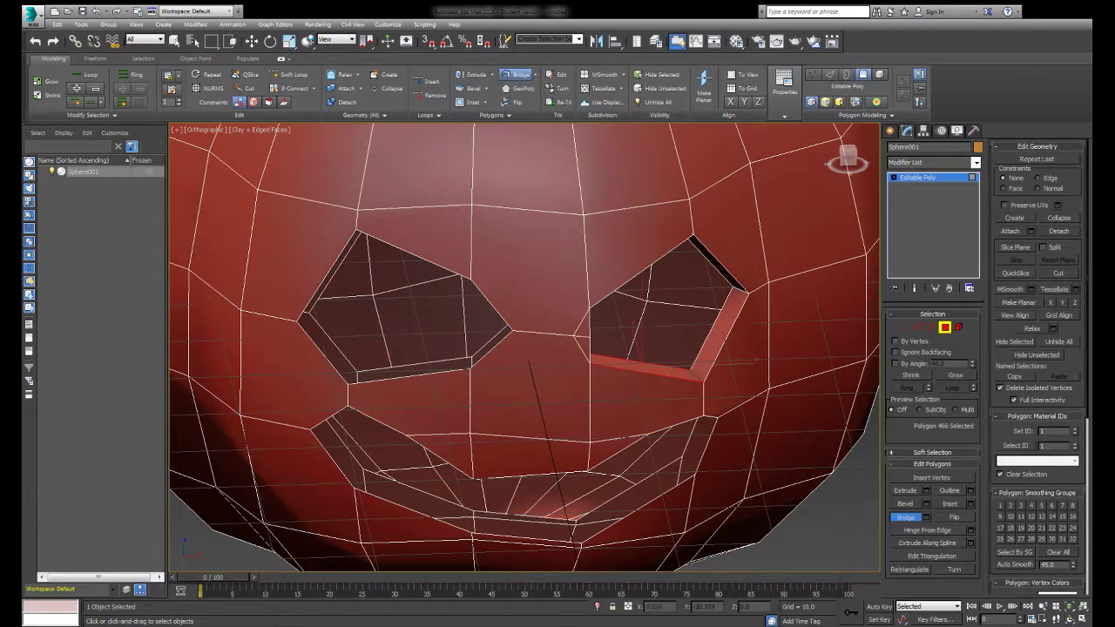
key(w)
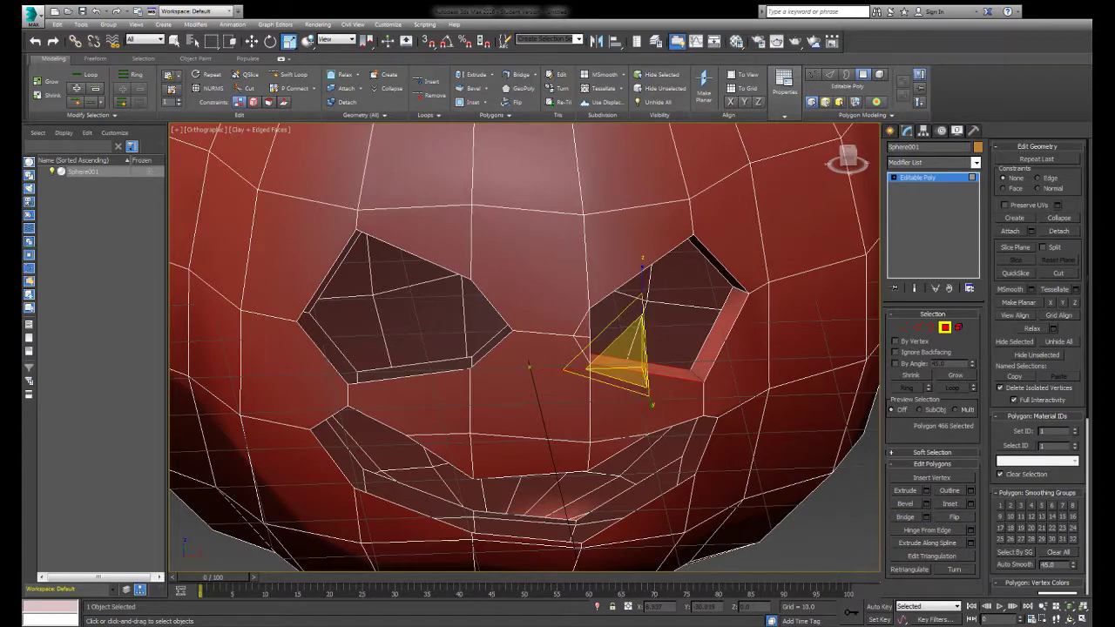
key(ctrl+d)
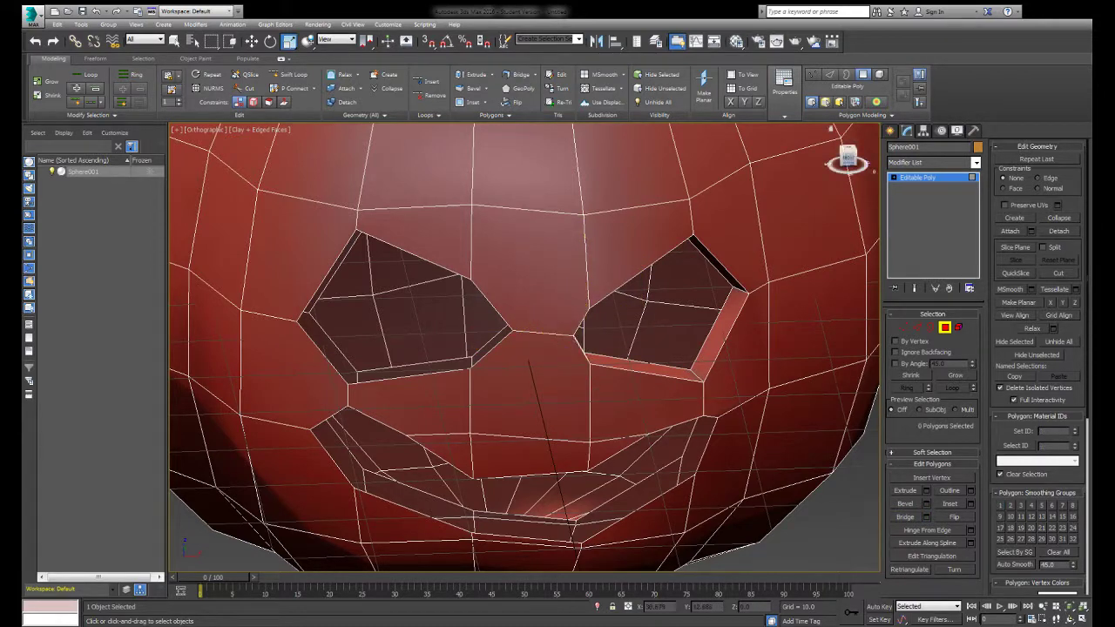
alt+middle_drag(523, 349, 500, 344)
key(ctrl+a)
key(ctrl+d)
mouse_move(522, 348)
alt+middle_down()
mouse_move(505, 348)
mouse_move(575, 349)
mouse_move(505, 348)
mouse_move(523, 335)
mouse_move(523, 384)
mouse_move(489, 265)
alt+middle_up()
scroll(522, 348, down, 1)
scroll(523, 349, down, 2)
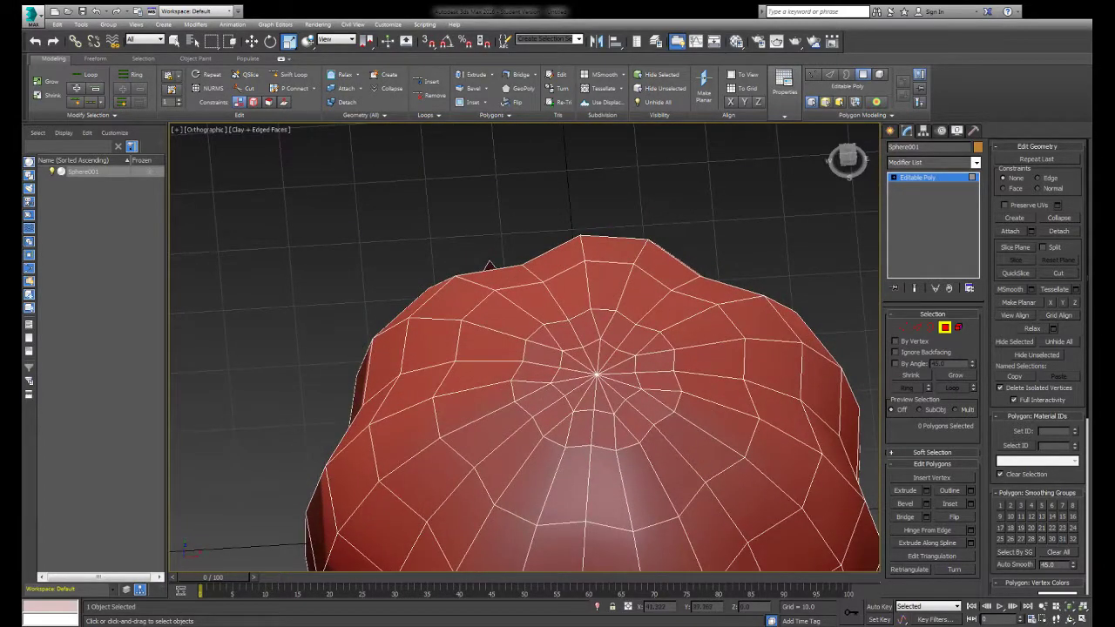
Select the ring of polygons around the pumpkin's top pole.
click(553, 401)
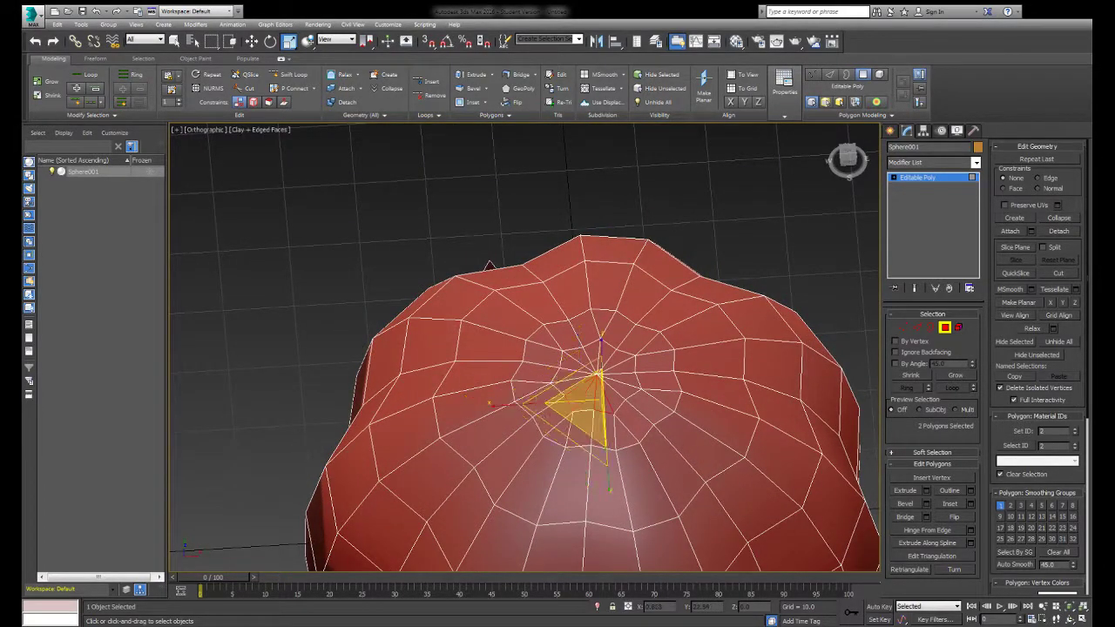
ctrl+click(567, 405)
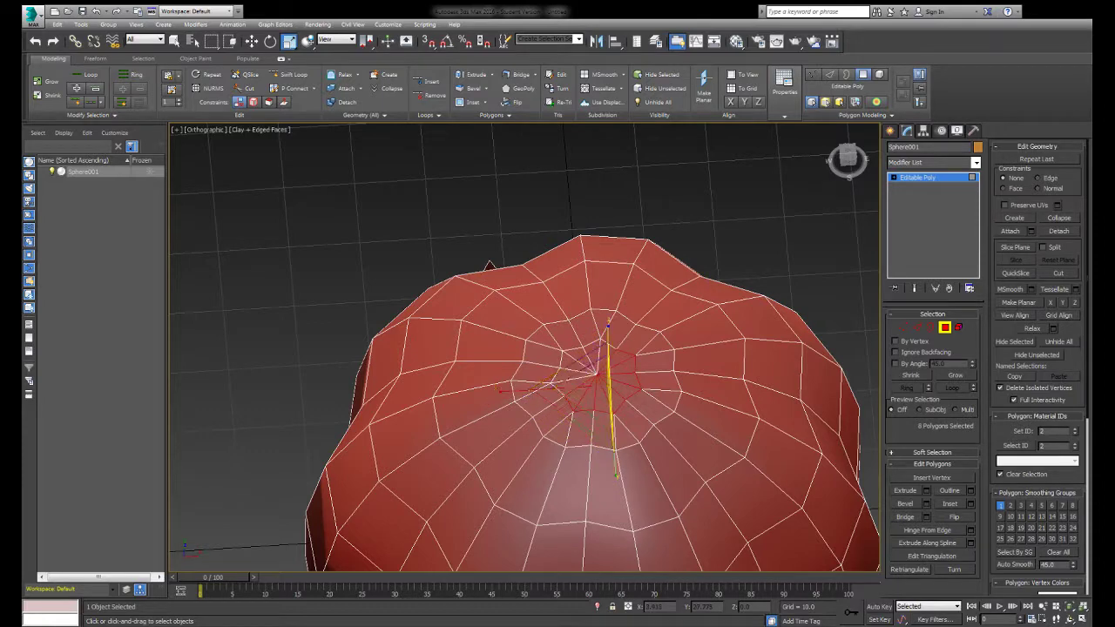
key(ctrl+Page_Up)
ctrl+click(579, 383)
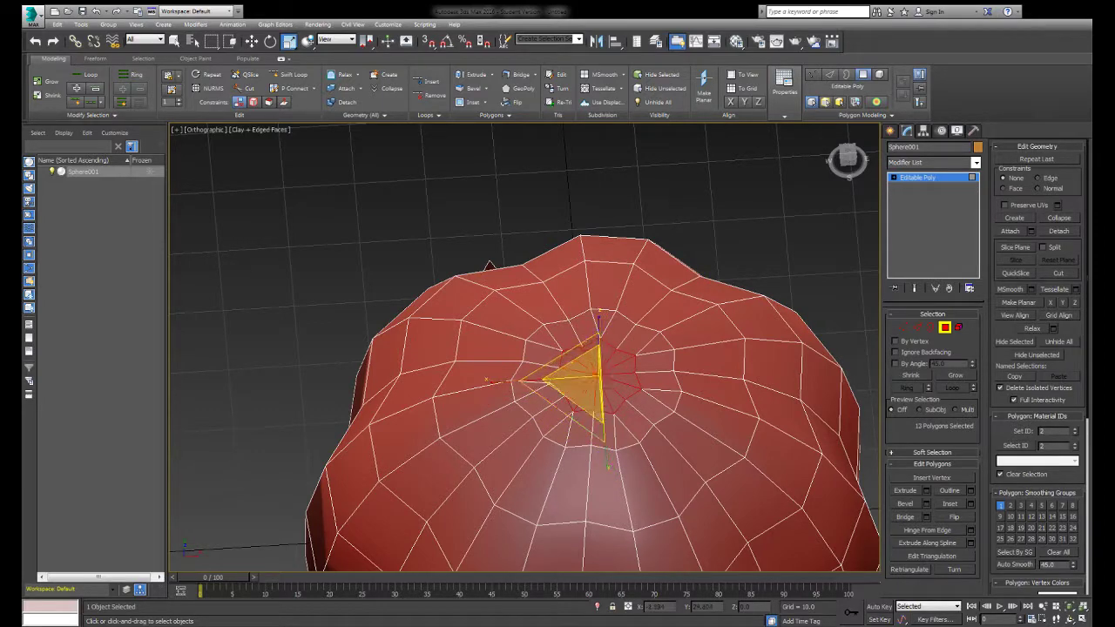
ctrl+click(615, 375)
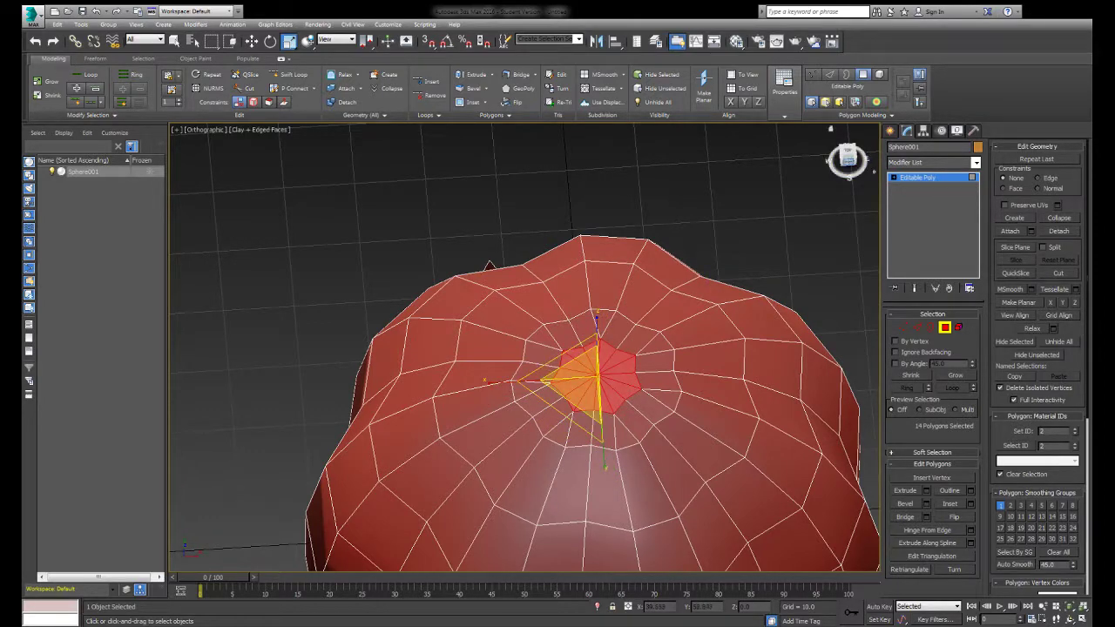
drag(845, 159, 830, 128)
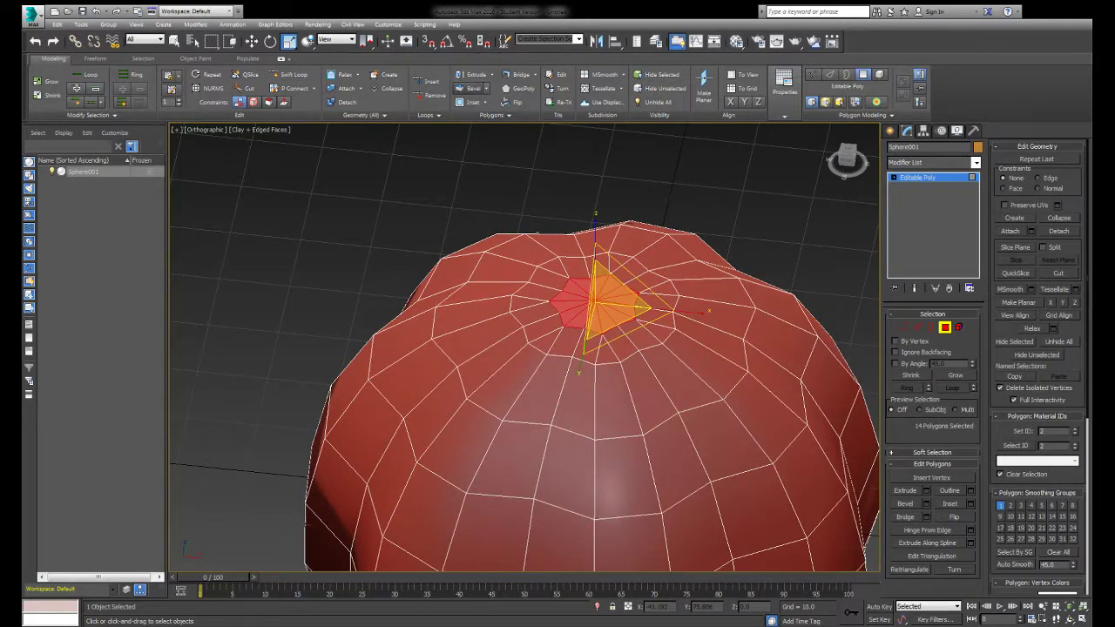
Extrude the pole faces and pull them upward into a stem, then view from the front.
click(471, 74)
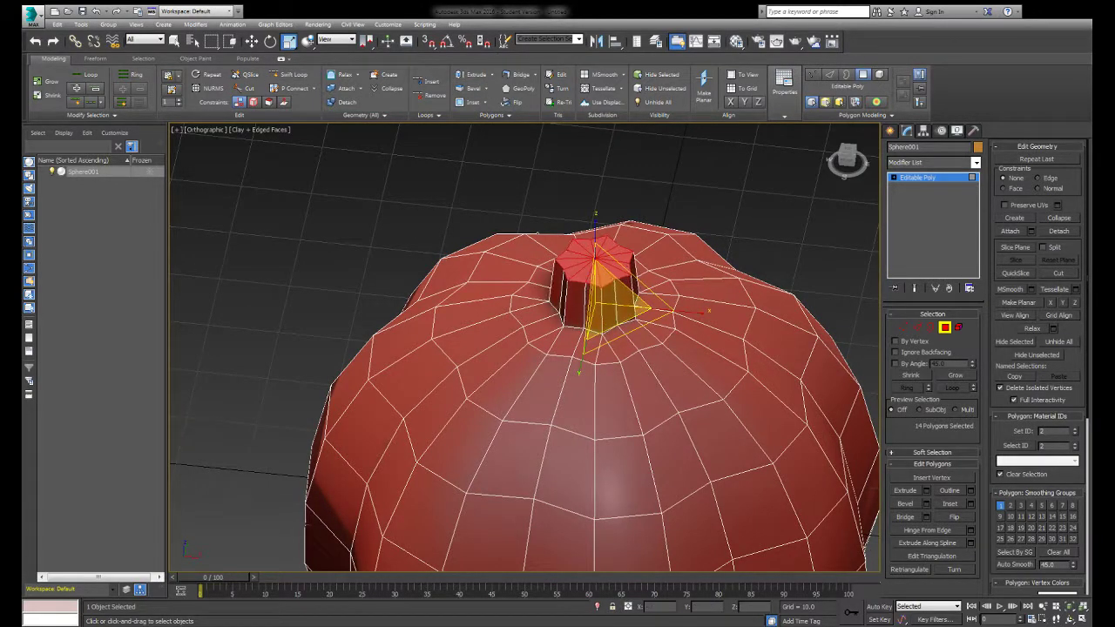
drag(640, 305, 640, 263)
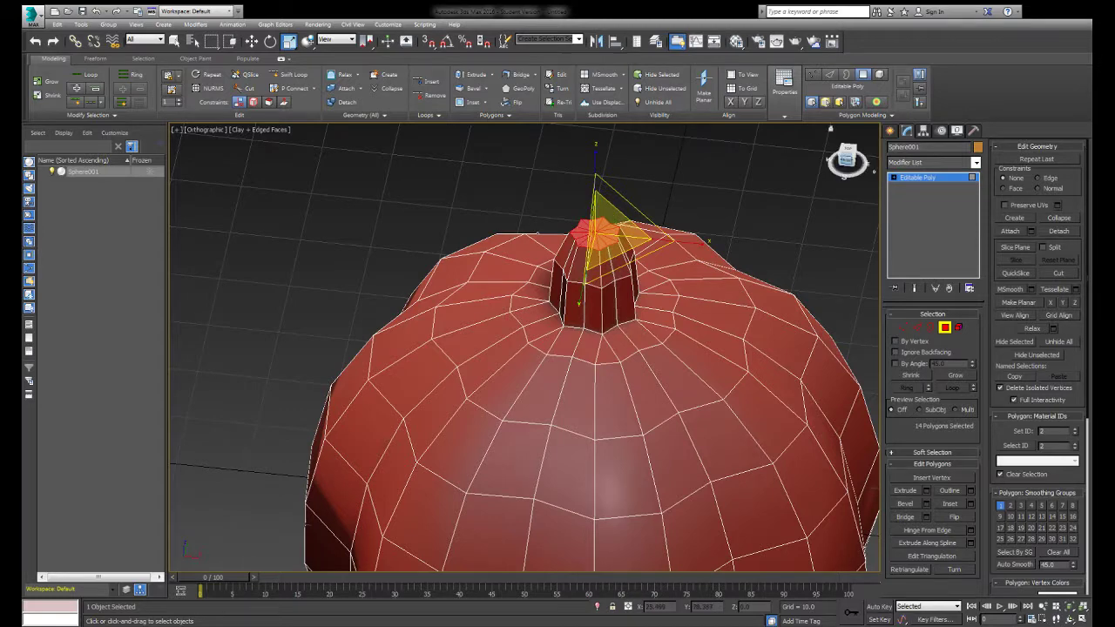
click(847, 159)
key(ctrl+d)
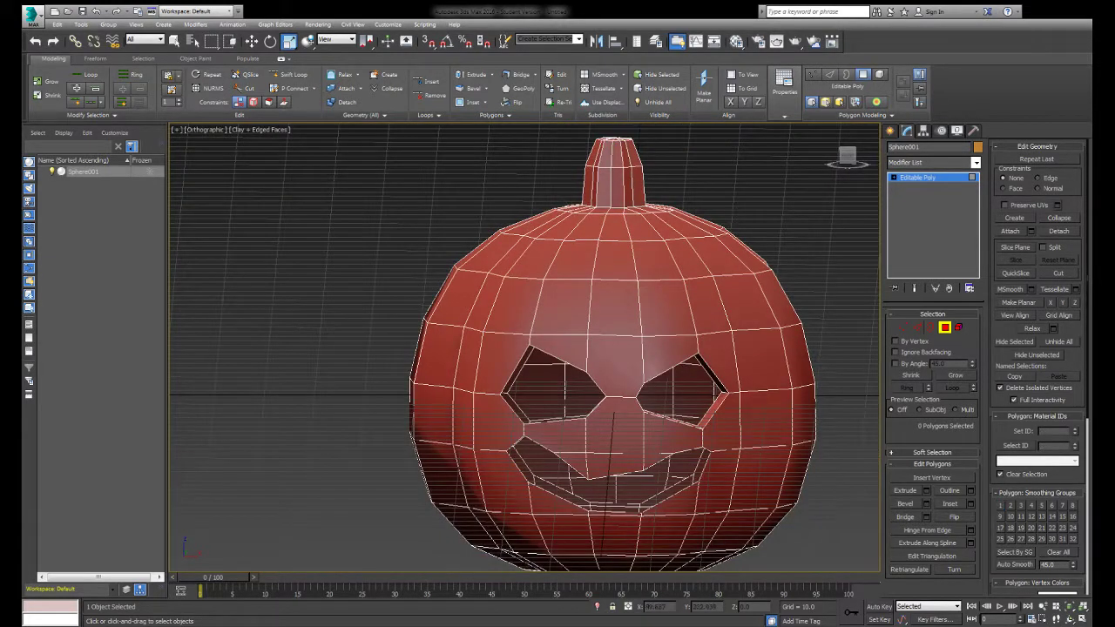
key(1)
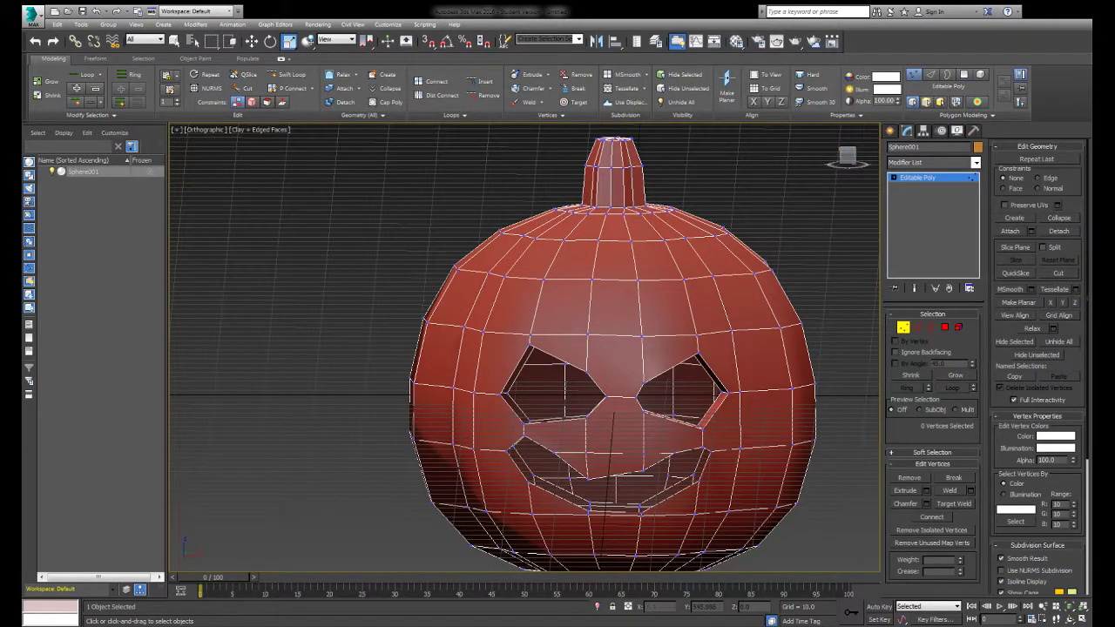
drag(695, 123, 610, 174)
key(w)
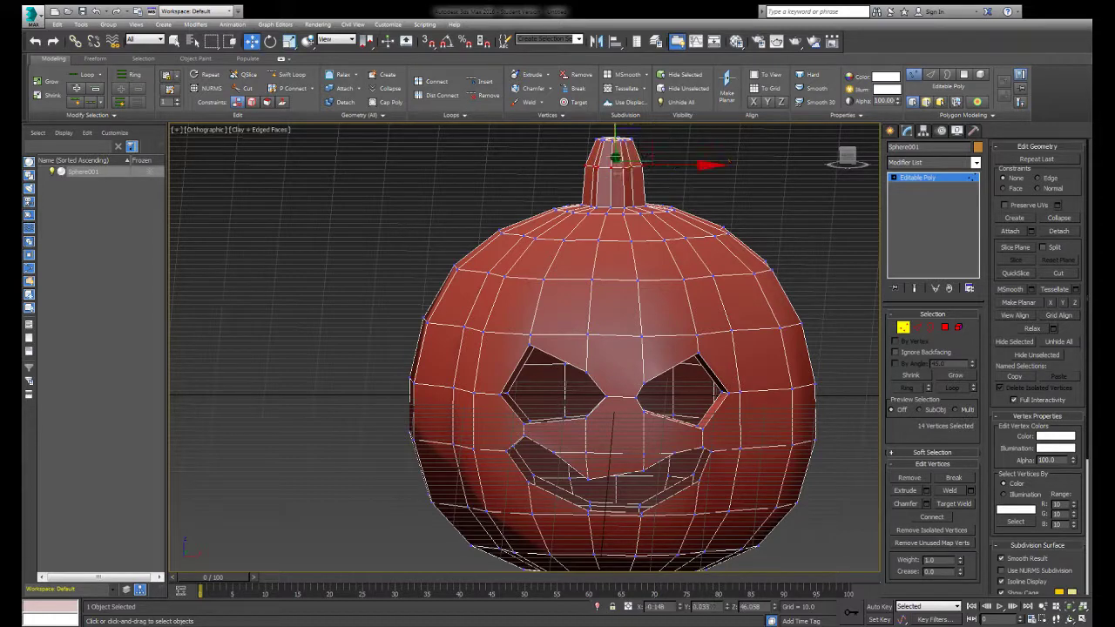
alt+middle_drag(610, 174, 593, 209)
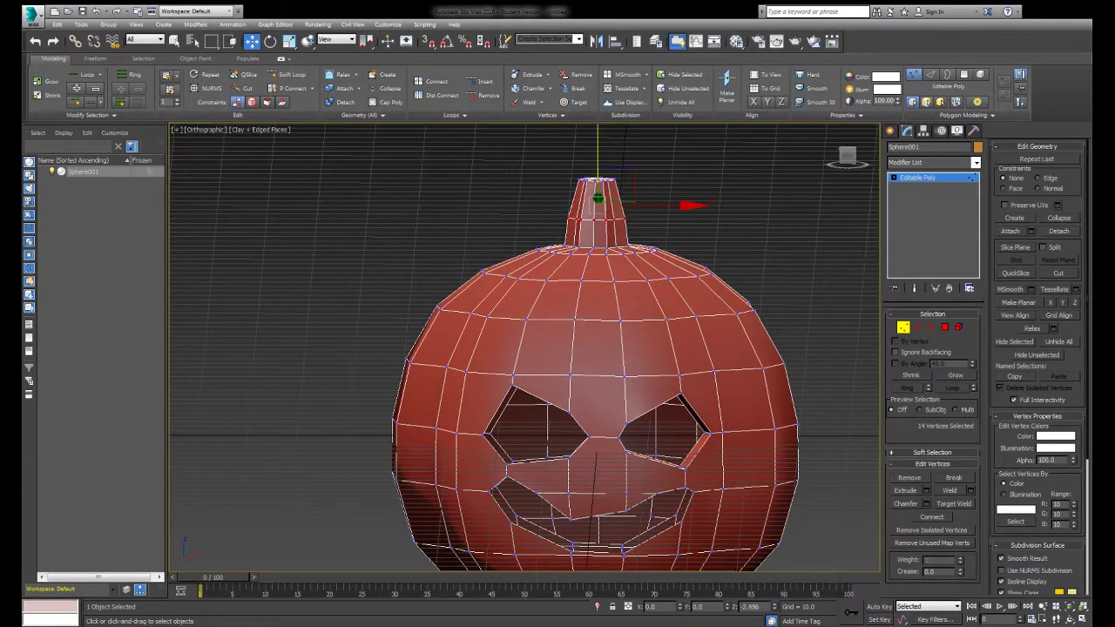
click(562, 148)
scroll(561, 149, down, 3)
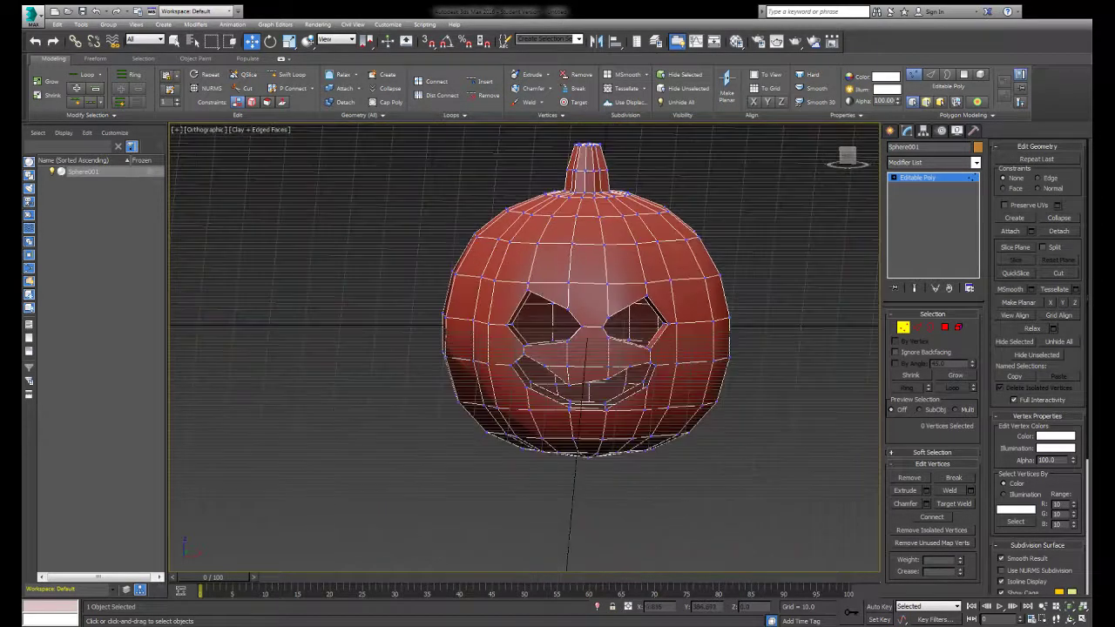
mouse_move(575, 348)
alt+middle_down()
mouse_move(559, 376)
mouse_move(578, 376)
alt+middle_up()
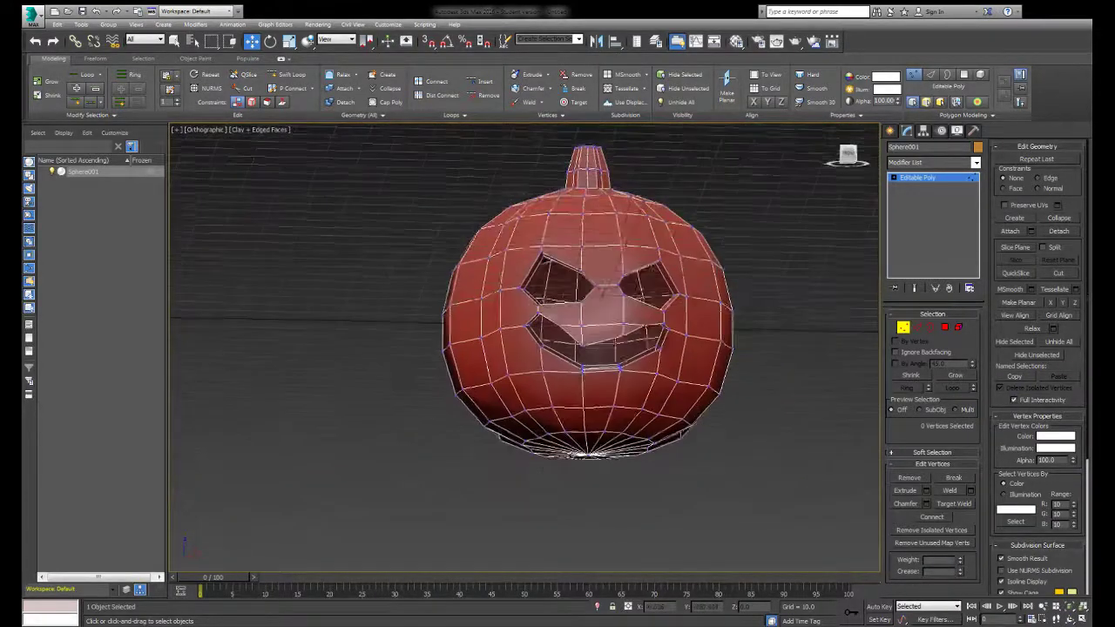
key(f)
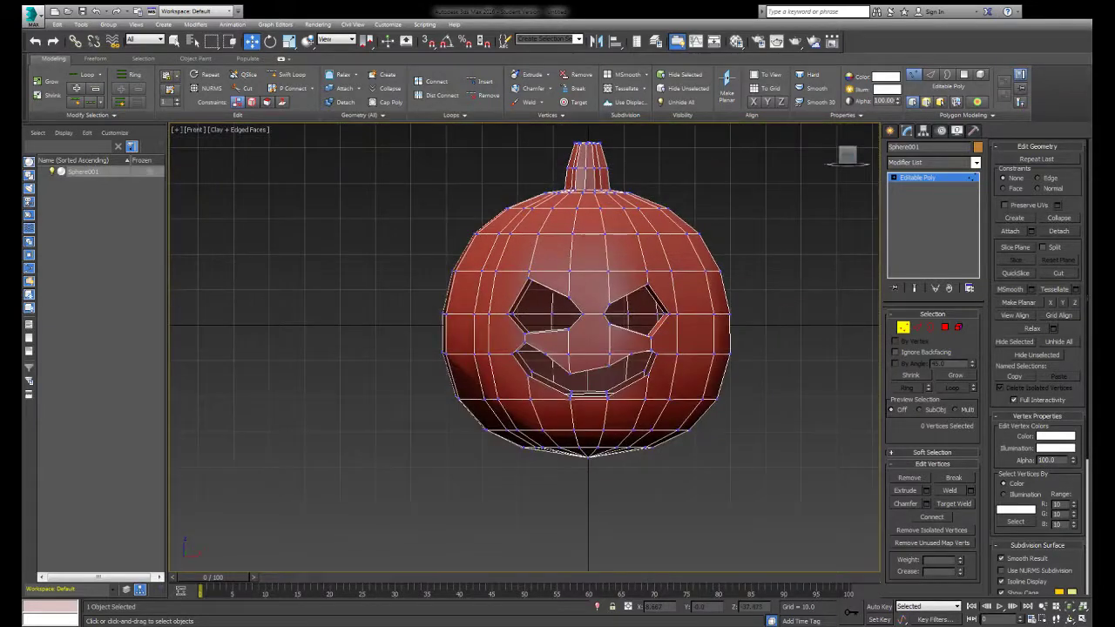
key(F3)
key(ctrl+a)
key(F3)
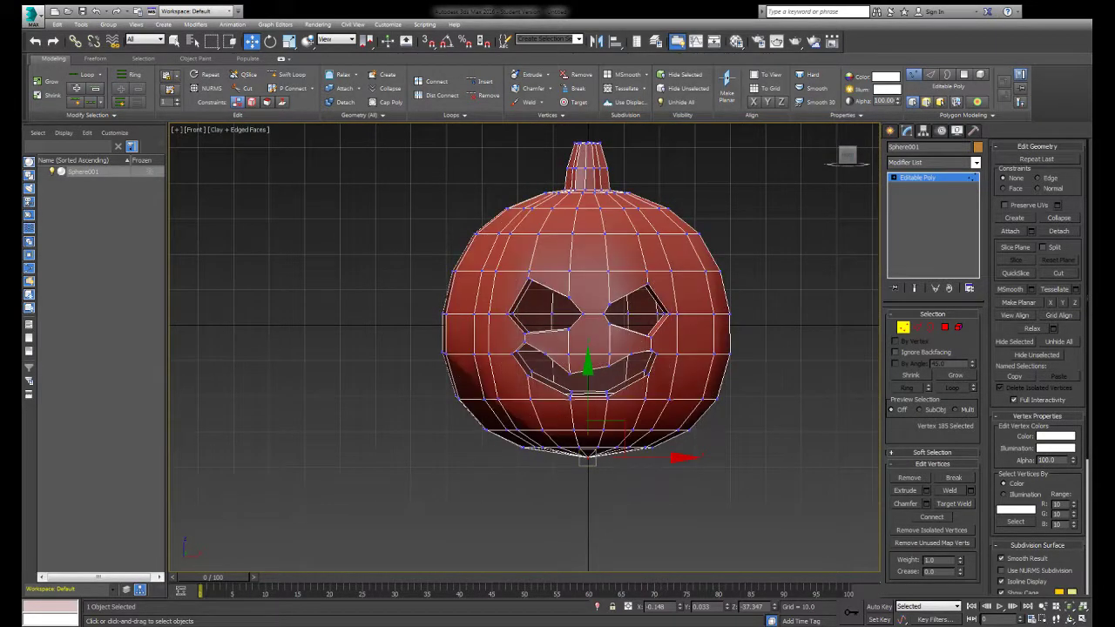
key(ctrl+d)
key(F3)
key(F3)
drag(848, 156, 849, 162)
key(F3)
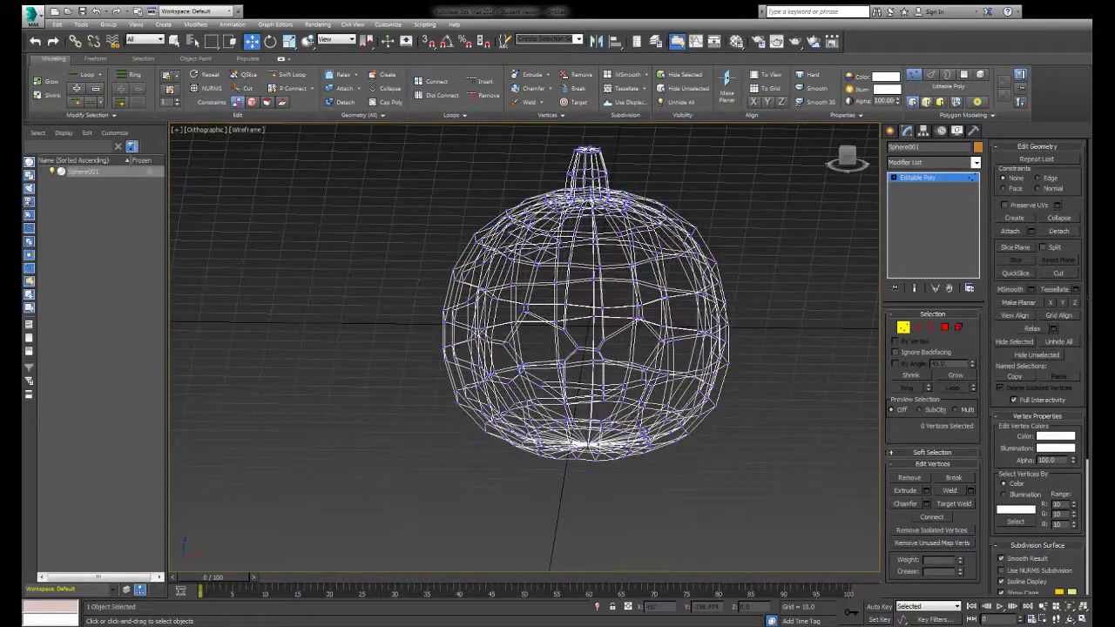
key(ctrl+a)
key(F3)
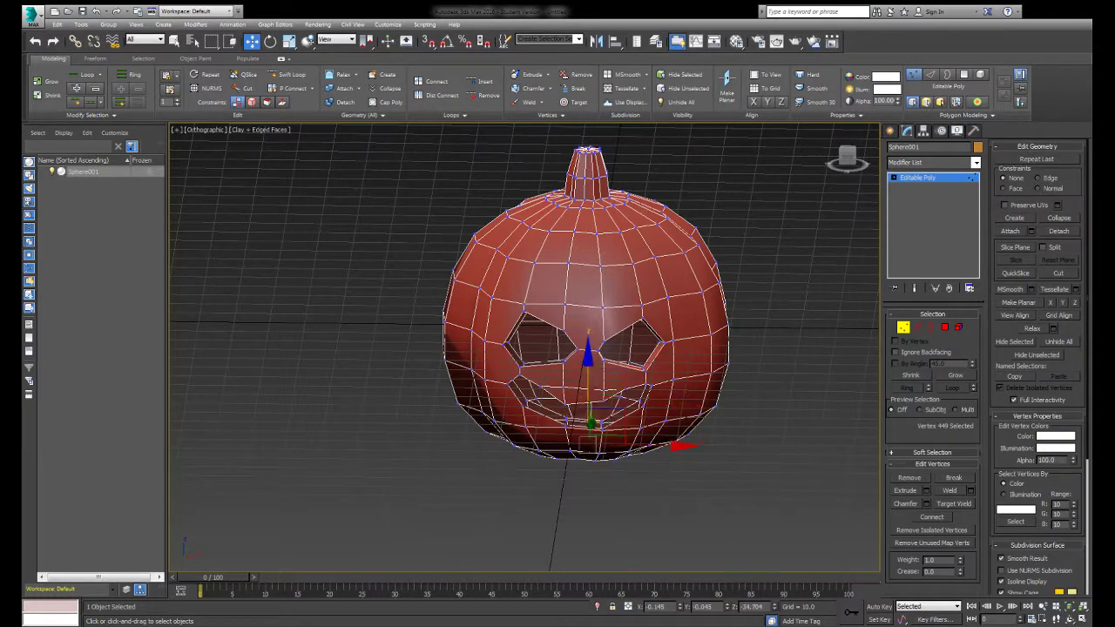
key(ctrl+d)
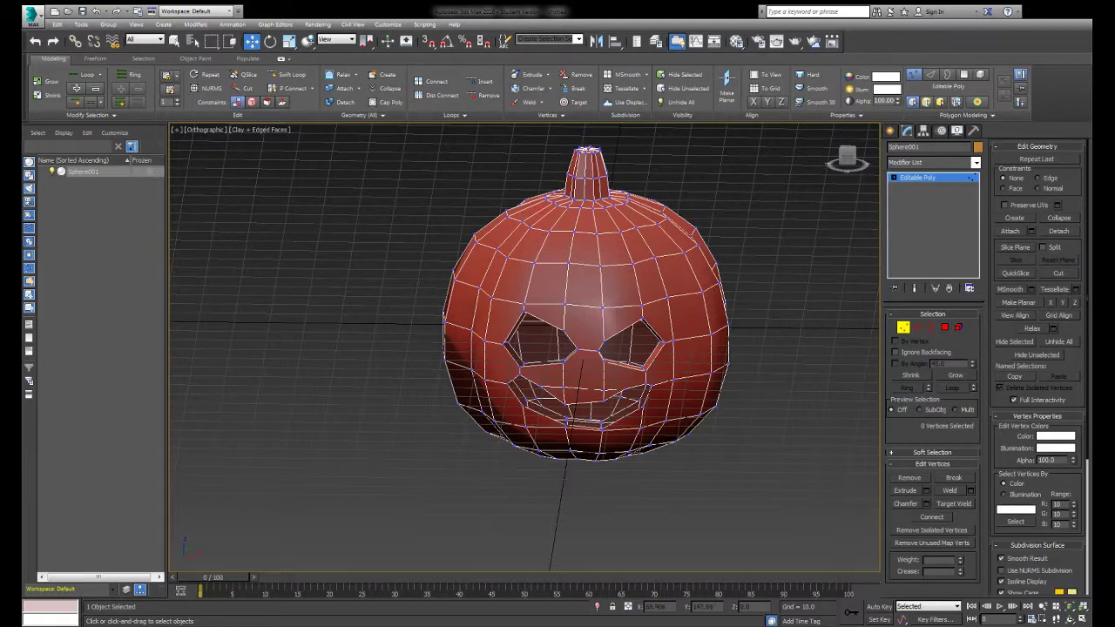
mouse_move(846, 157)
mouse_down()
mouse_move(865, 171)
mouse_move(836, 166)
mouse_up()
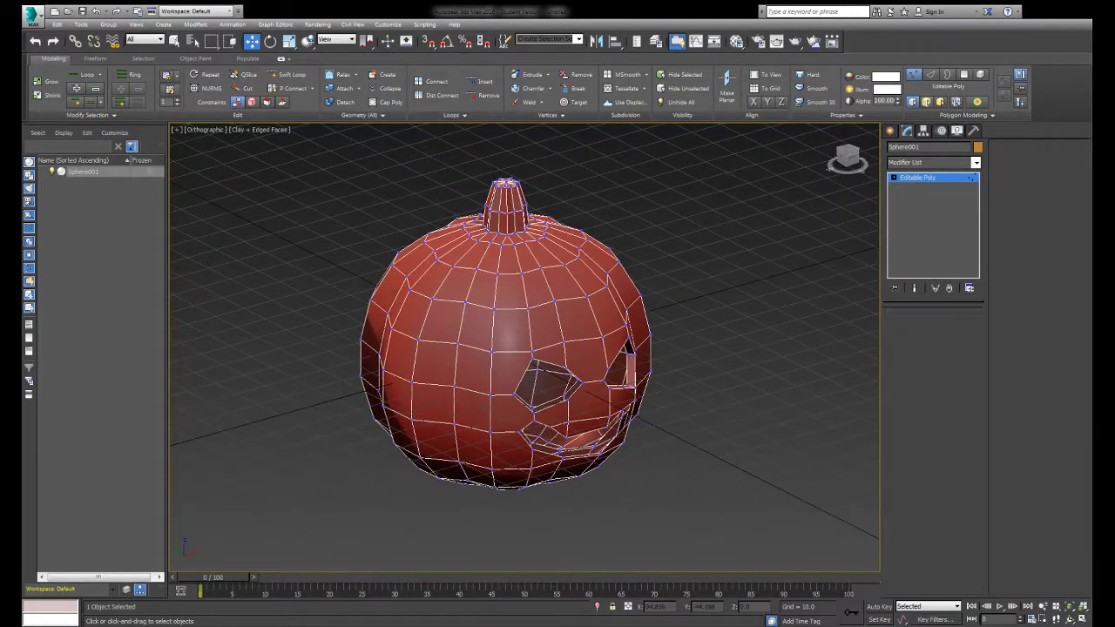
Add an Unwrap UVW modifier to the whole pumpkin element.
key(5)
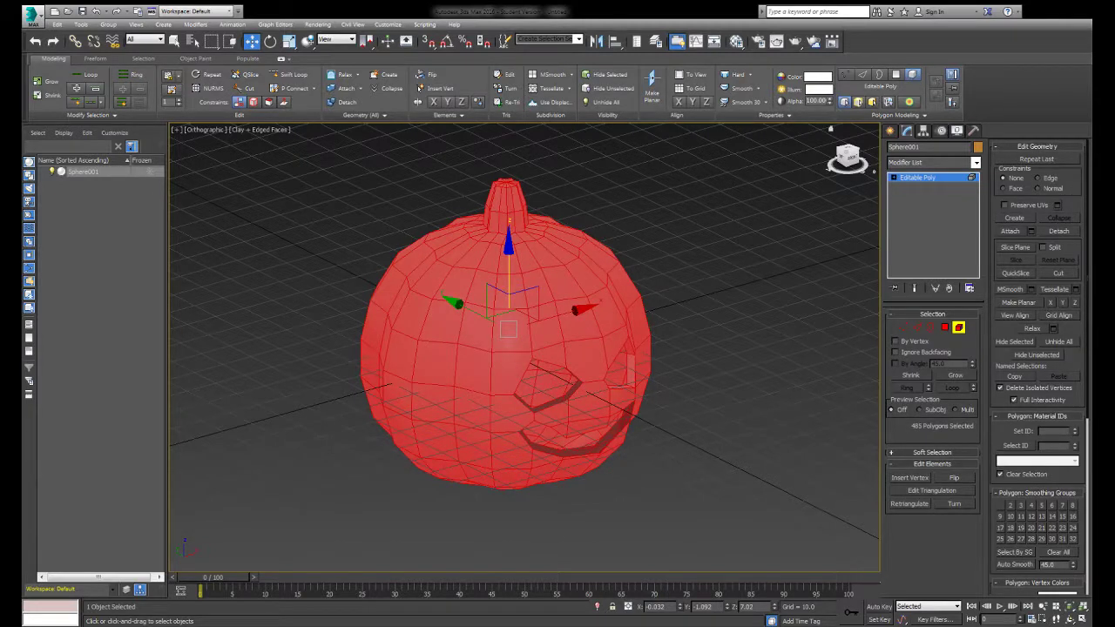
click(976, 163)
key(u)
key(Return)
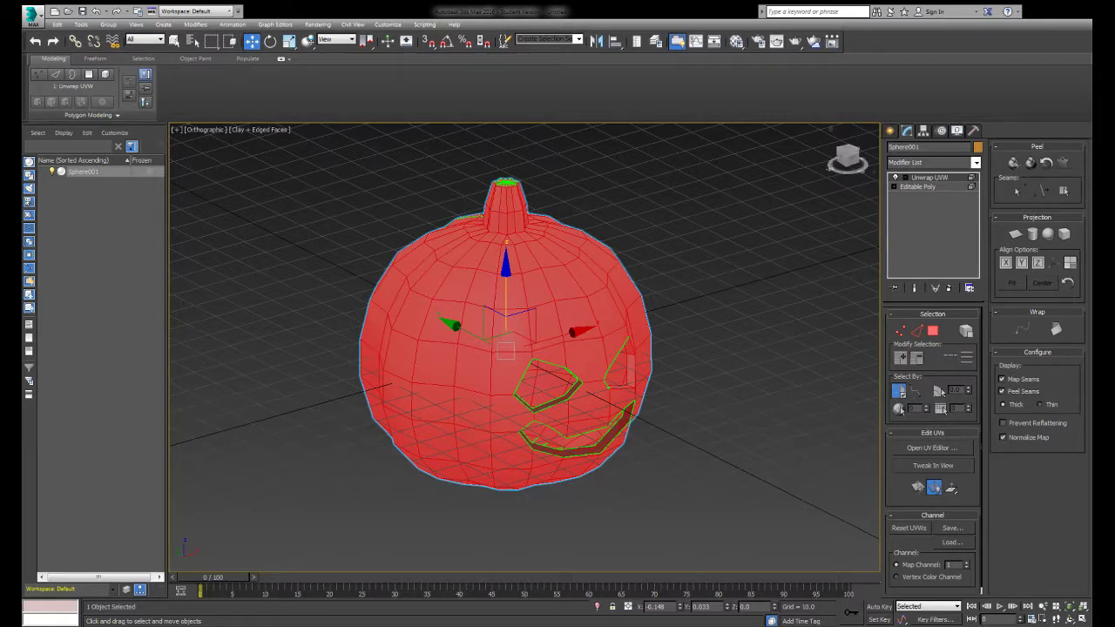
Zoom in and select all the pumpkin's faces at the modifier's Face level.
key(z)
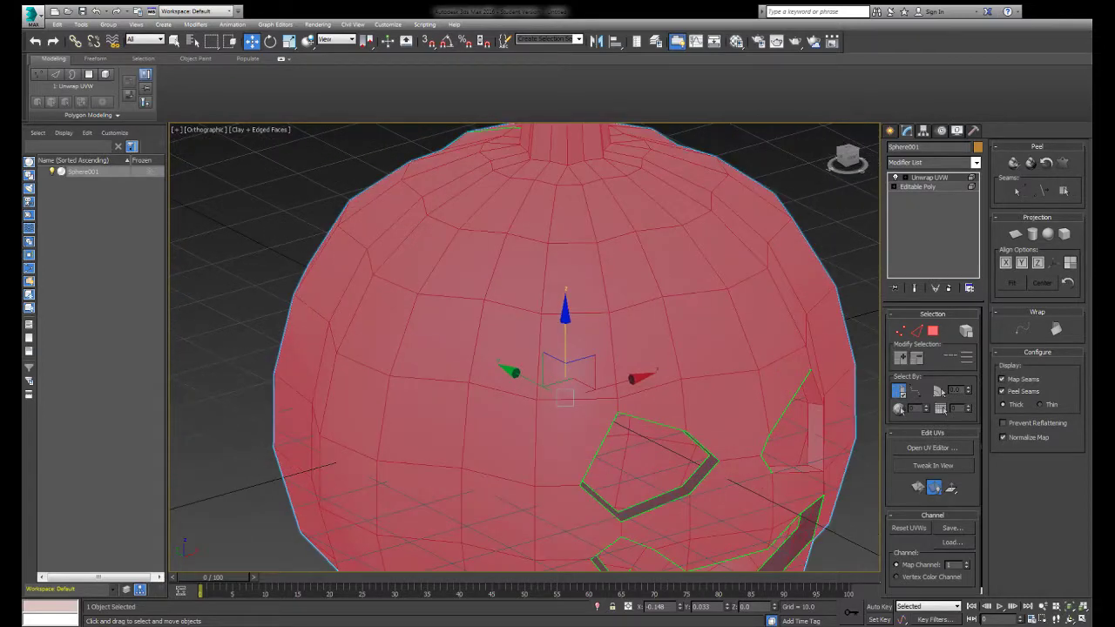
key(3)
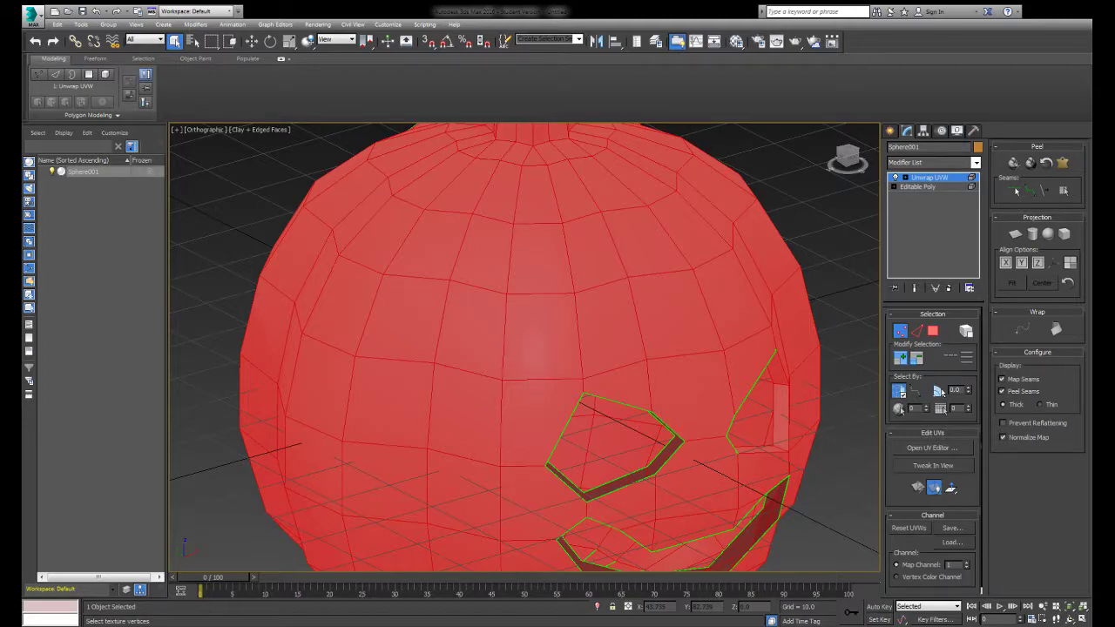
key(3)
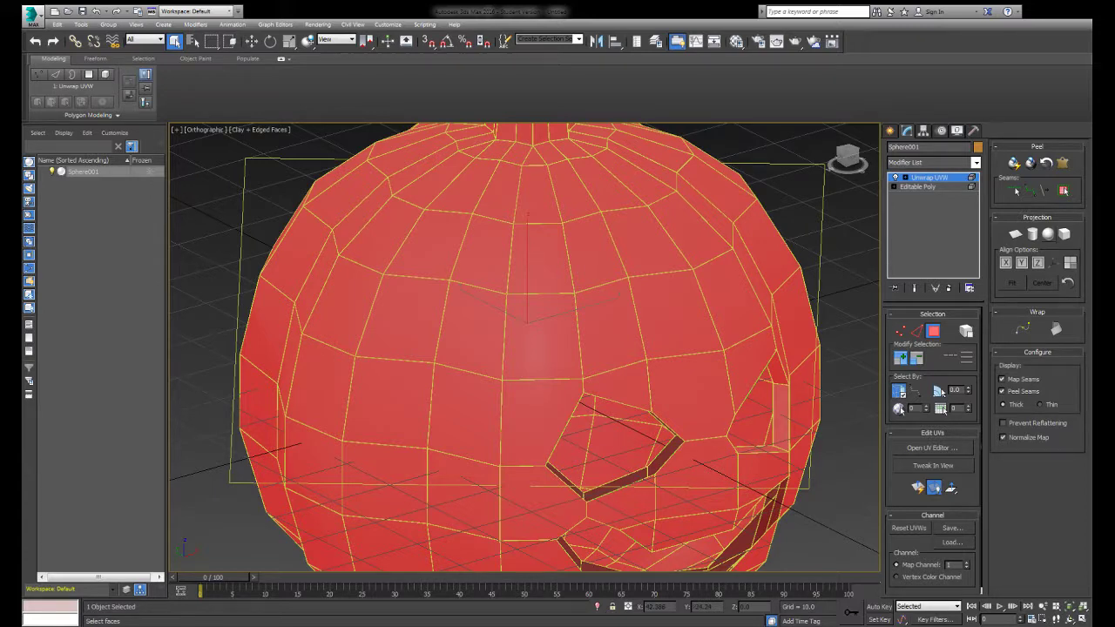
Apply a spherical projection to the selected pumpkin faces.
click(1047, 233)
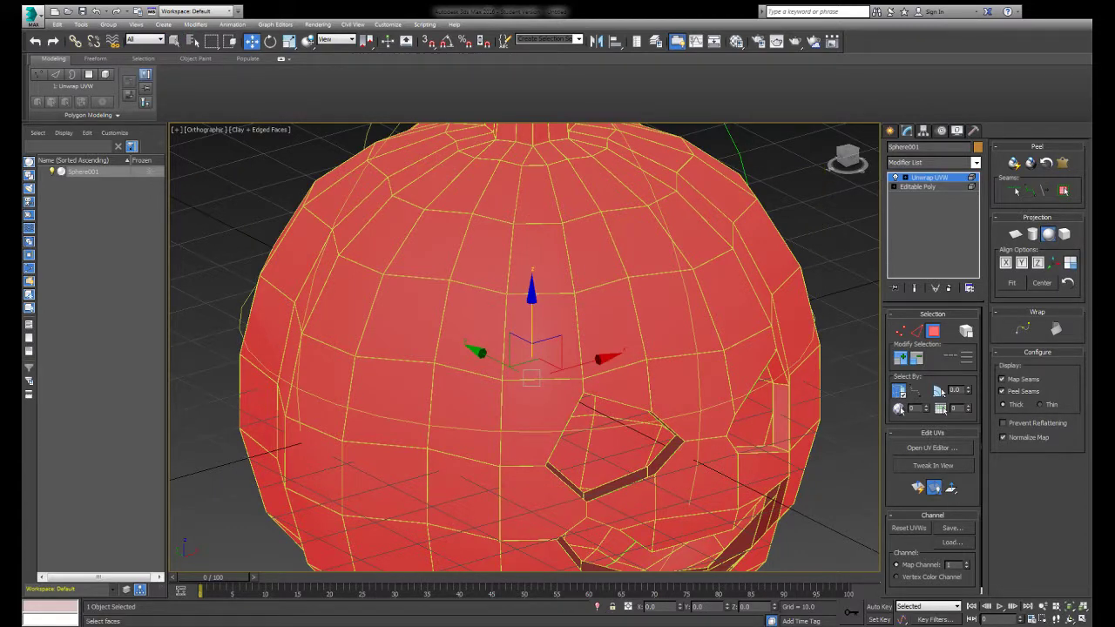
key(q)
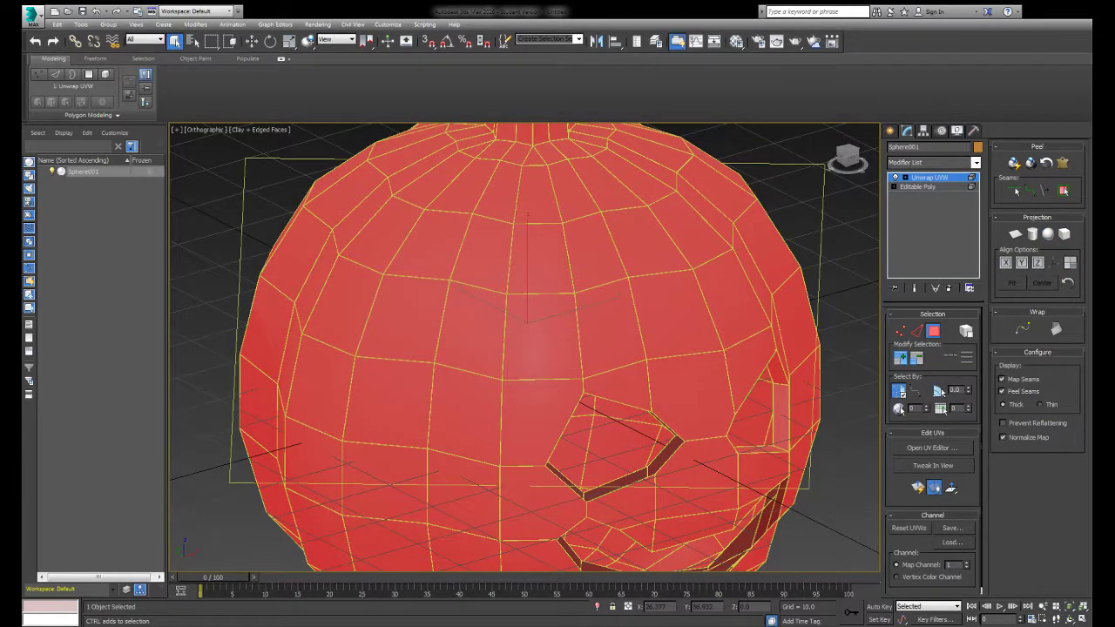
alt+middle_drag(523, 348, 531, 336)
key(ctrl+d)
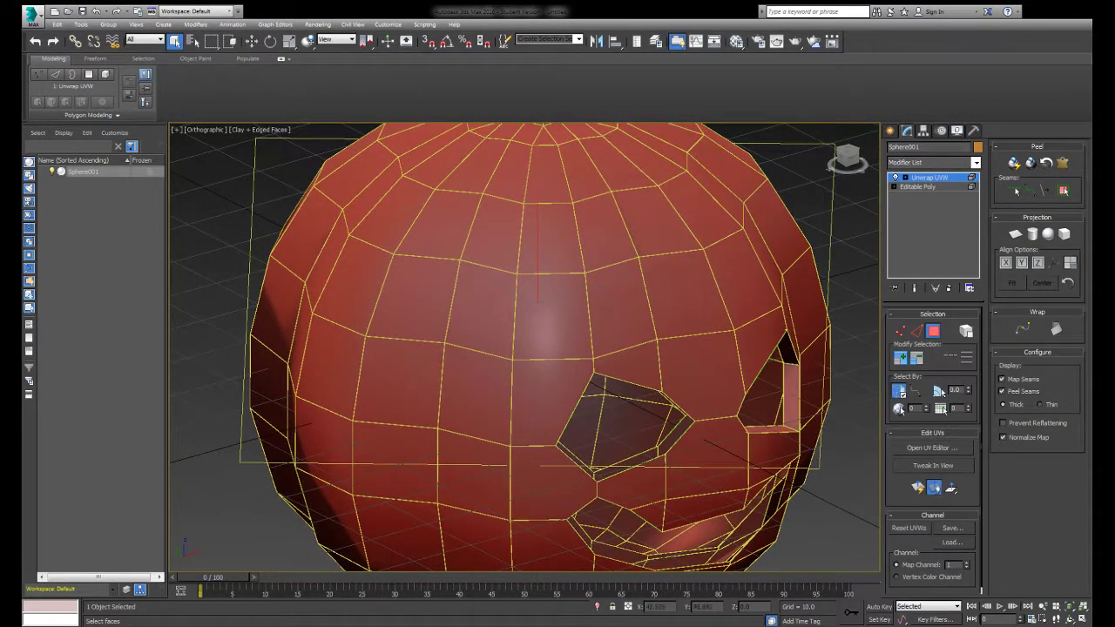
key(ctrl+a)
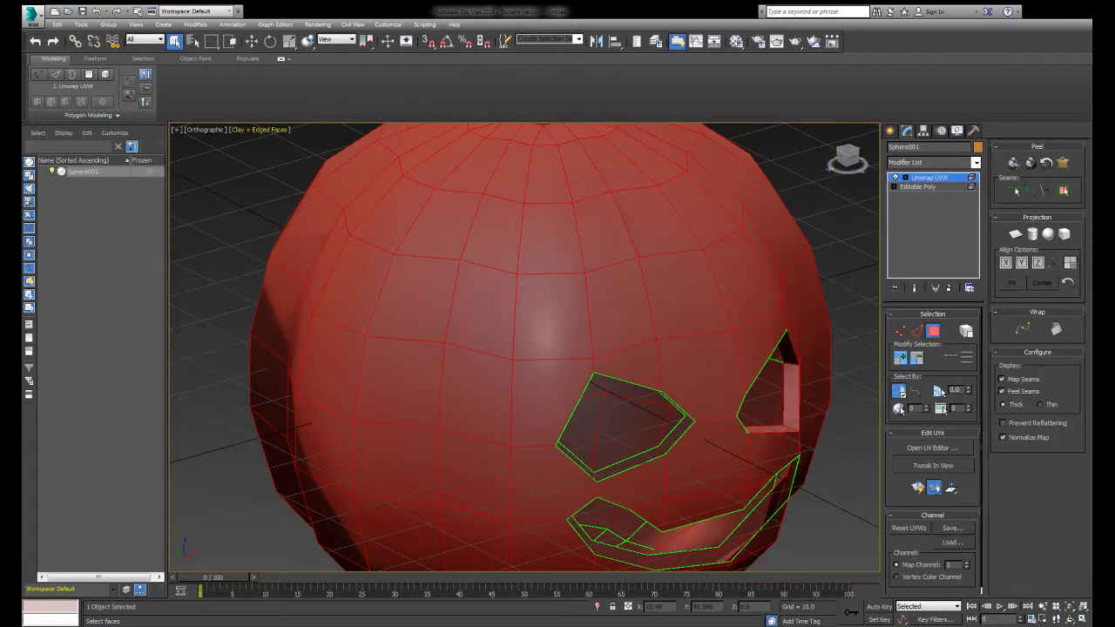
Show the pumpkin texture in Realistic shading and centre the stem in Front view.
key(shift+F3)
key(shift+z)
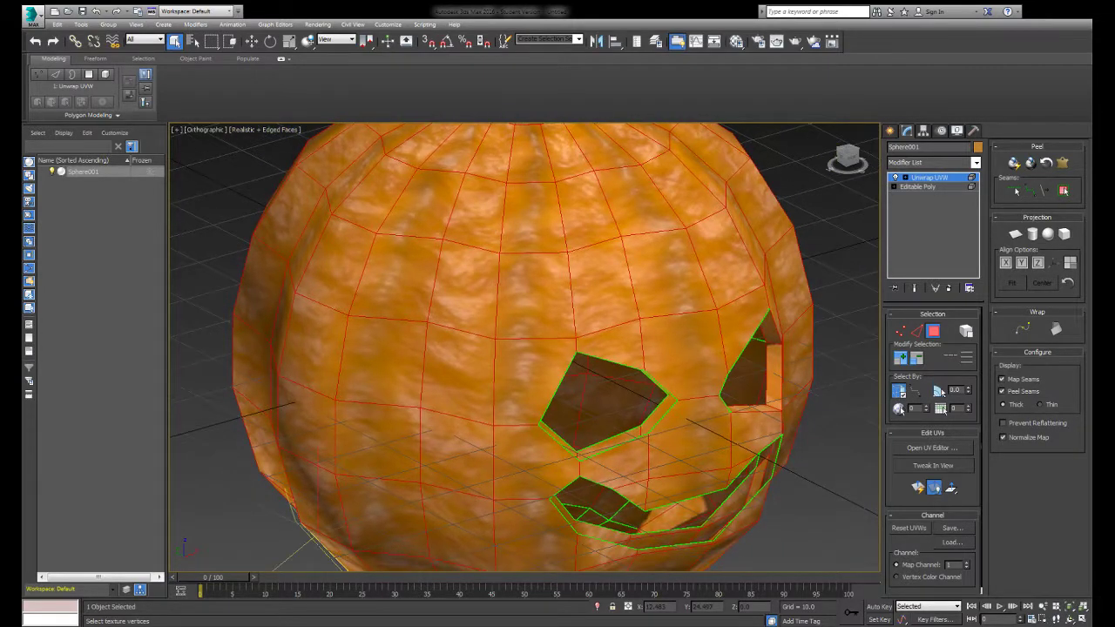
key(ctrl+d)
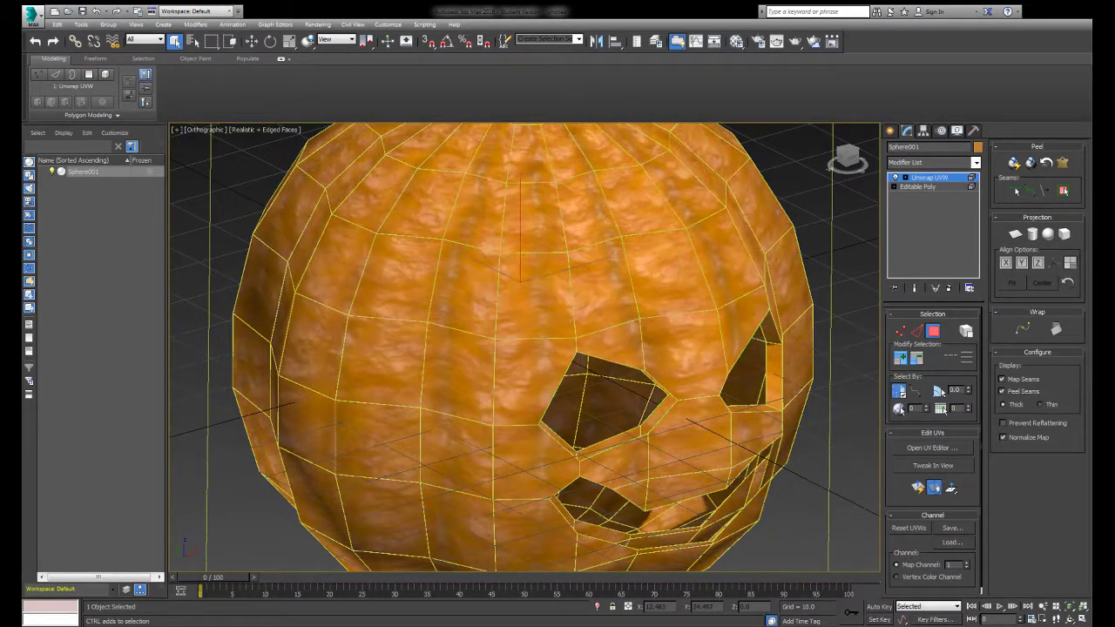
click(847, 158)
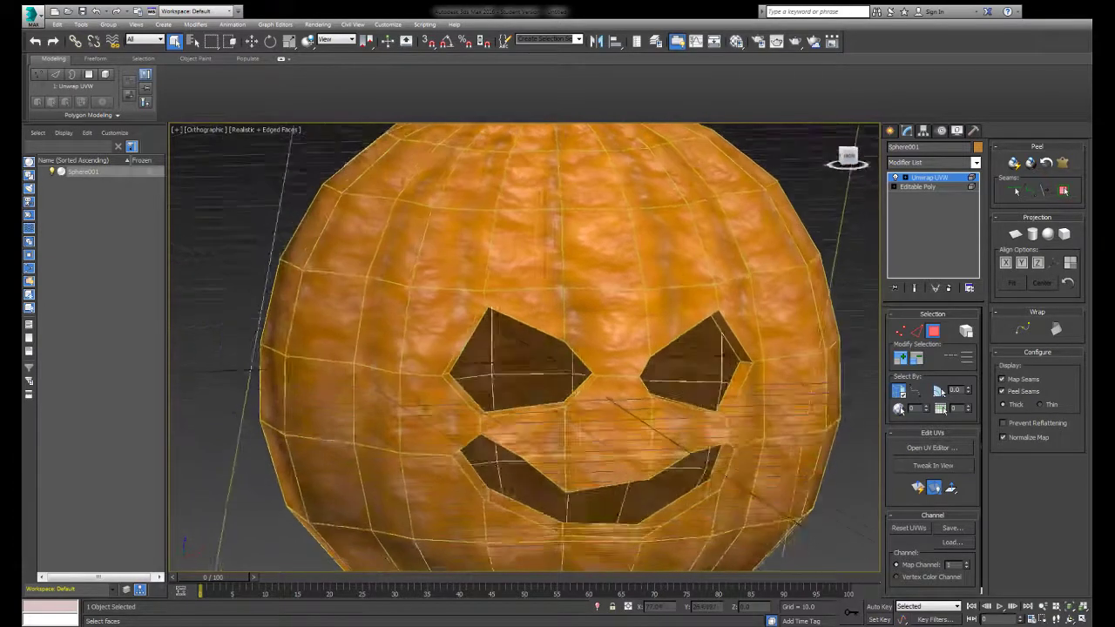
middle_drag(250, 396, 421, 536)
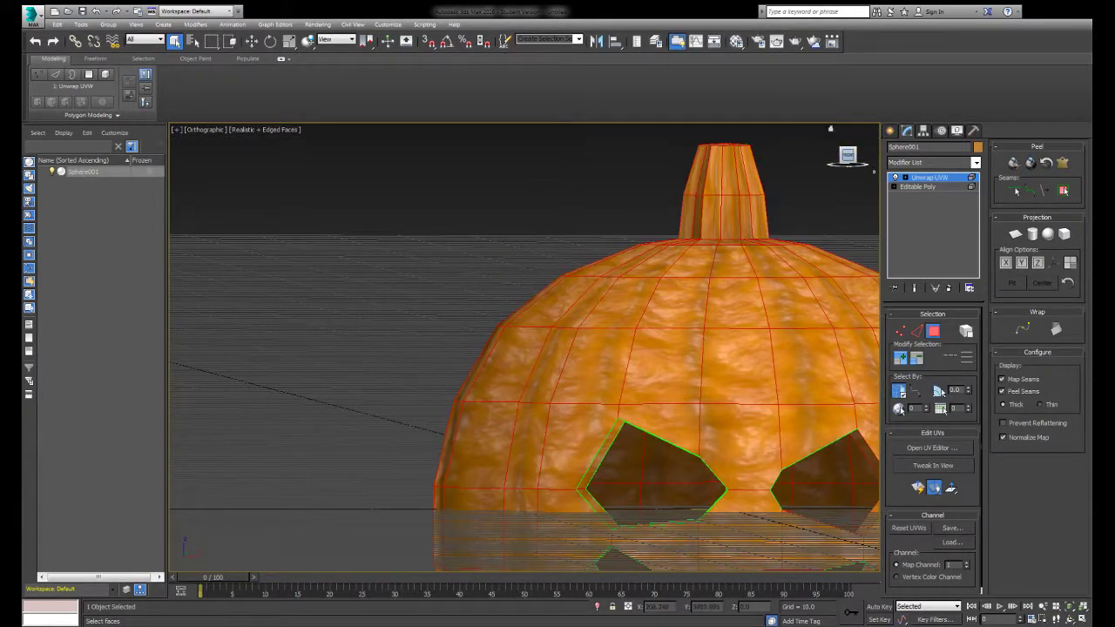
click(847, 157)
middle_drag(522, 348, 412, 411)
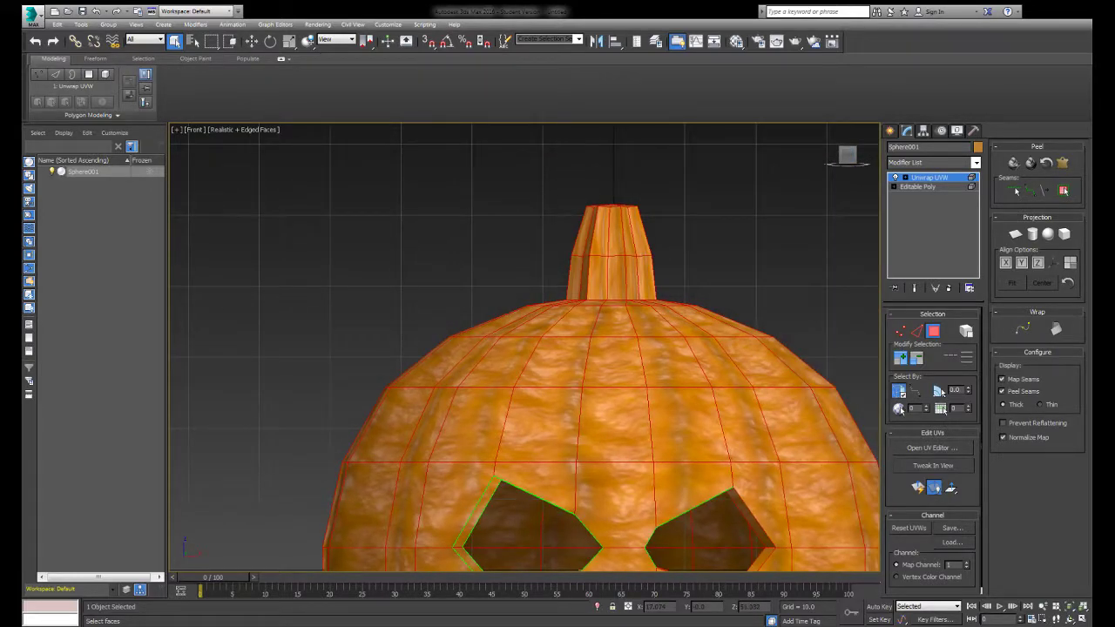
Remove the unwrap modifier and box-select the stem polygons to colour them brown.
key(ctrl+z)
click(945, 326)
drag(719, 210, 540, 256)
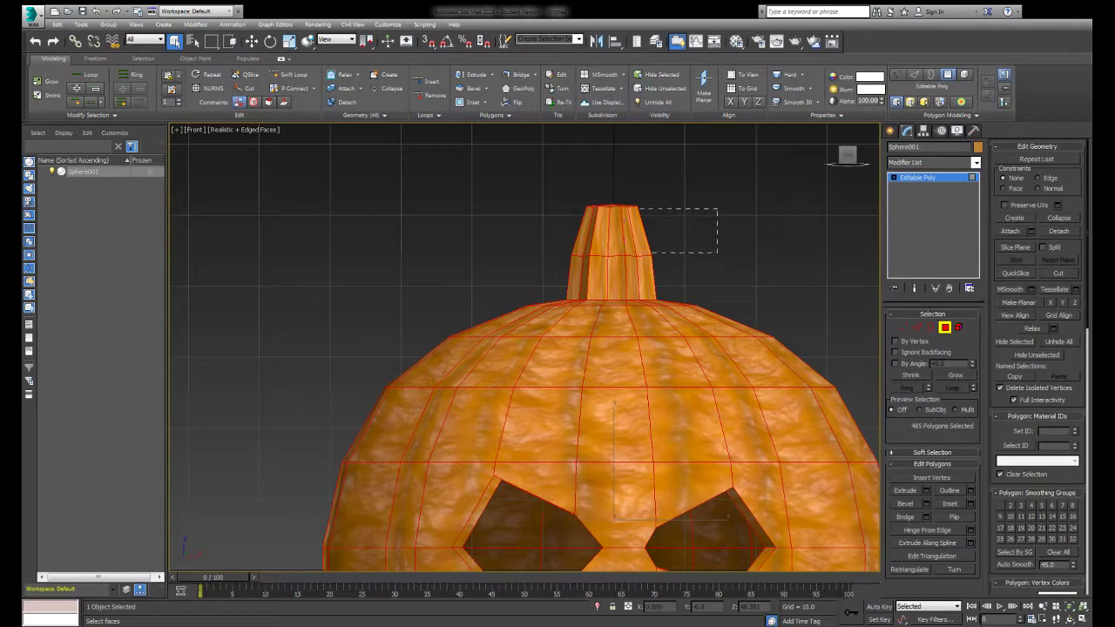
ctrl+drag(674, 188, 597, 224)
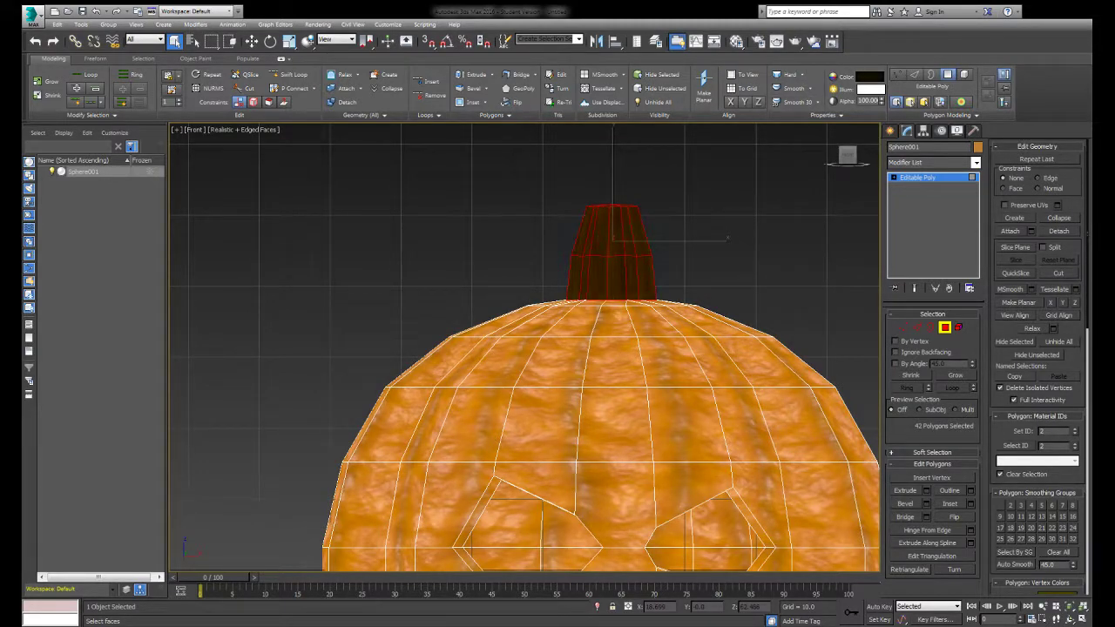
Deselect the stem, hide edged faces and zoom out to the whole pumpkin.
key(ctrl+d)
key(F3)
key(F3)
mouse_move(523, 349)
alt+middle_down()
mouse_move(518, 381)
mouse_move(627, 261)
mouse_move(525, 347)
mouse_move(558, 366)
mouse_move(523, 375)
alt+middle_up()
scroll(518, 381, down, 4)
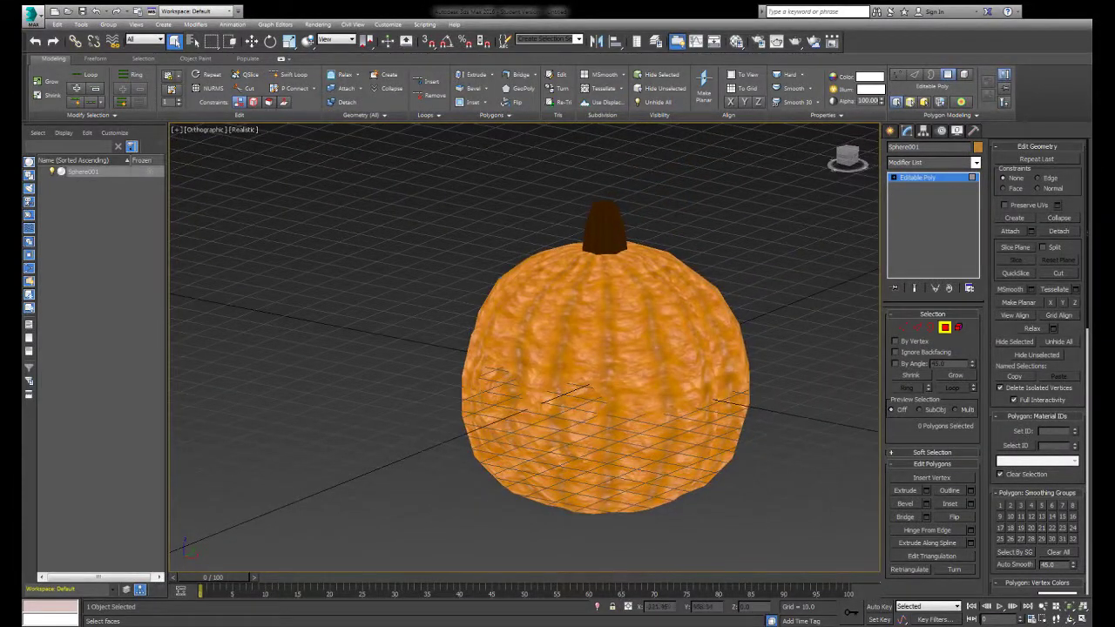